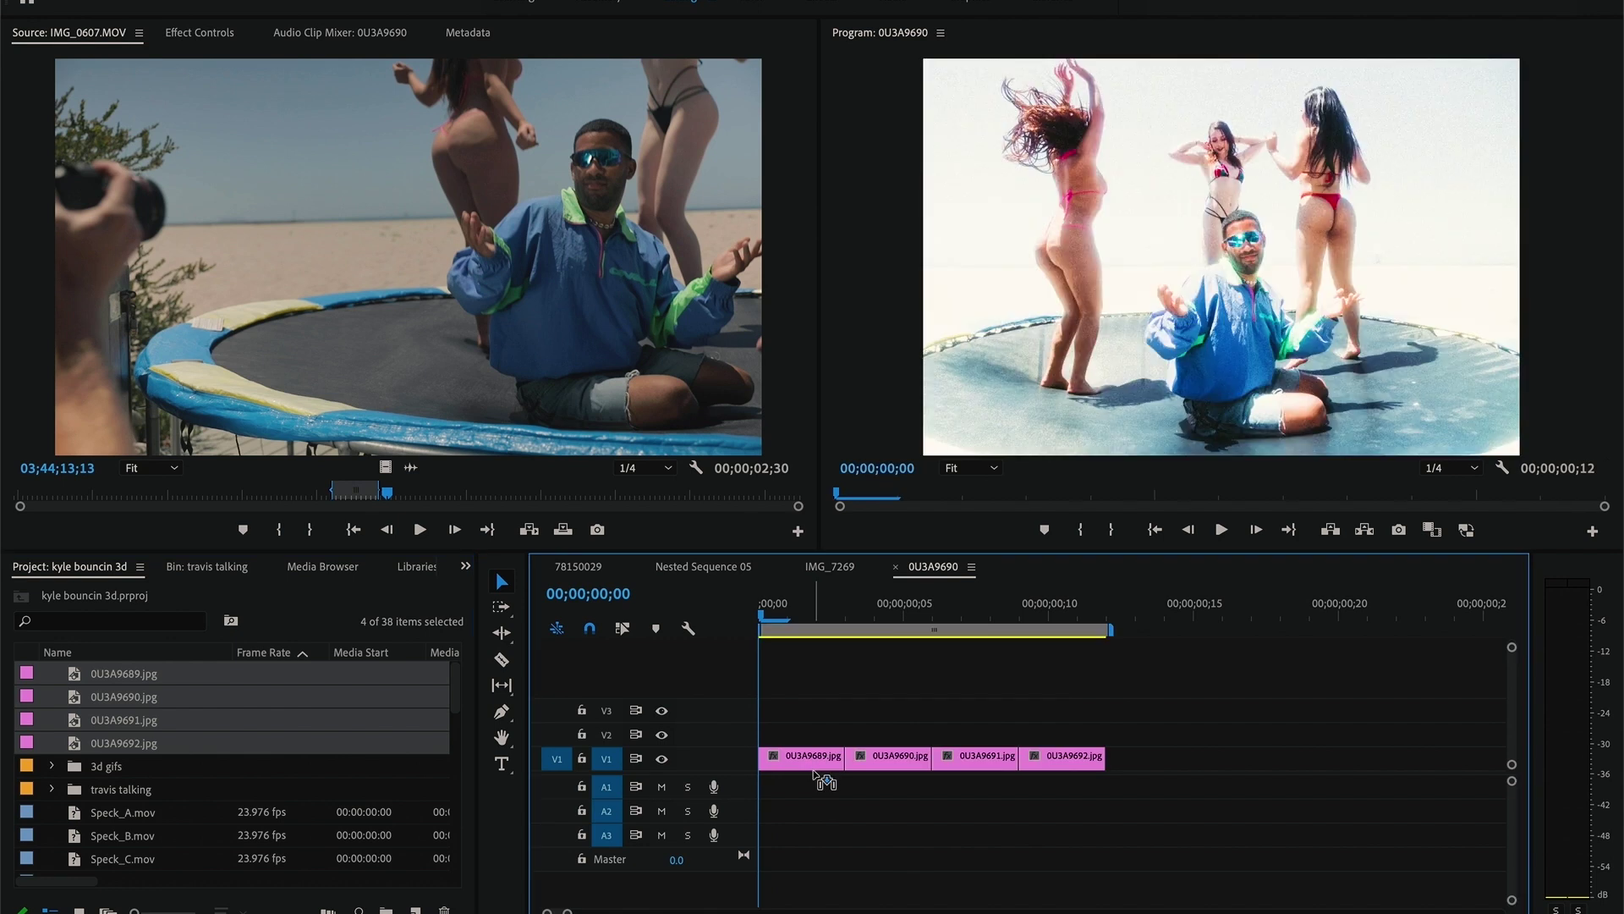
Play the start of the 0U3A9689–0U3A9692 image run on V1.
key(Right)
key(Right)
key(Right)
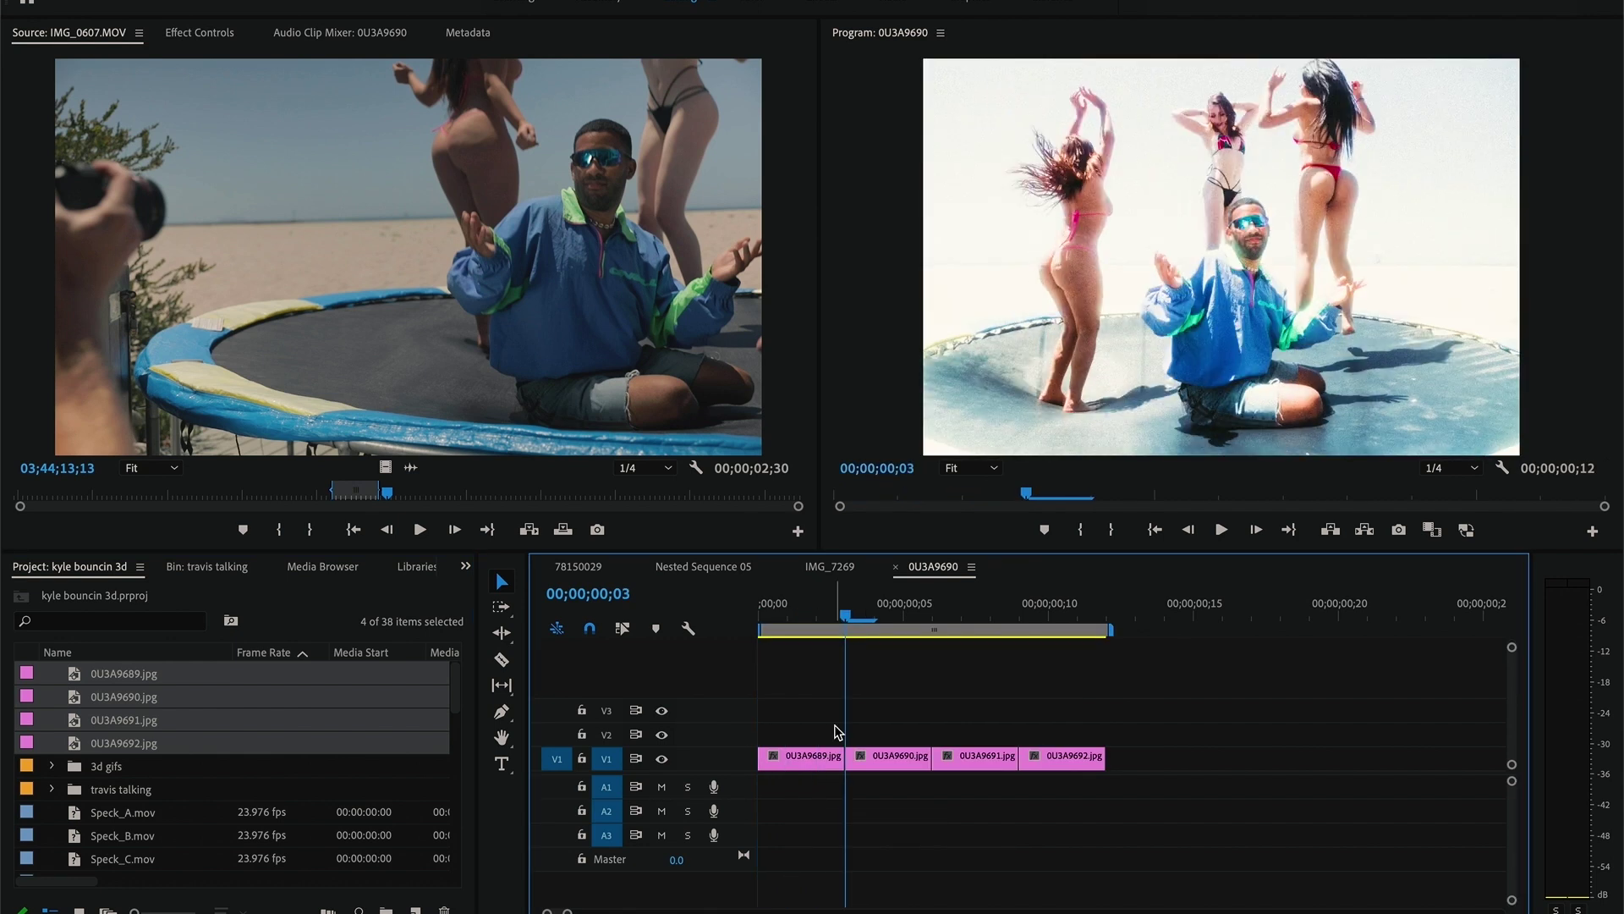
Copy the four image clips and paste a second run right after the originals.
drag(853, 618, 734, 625)
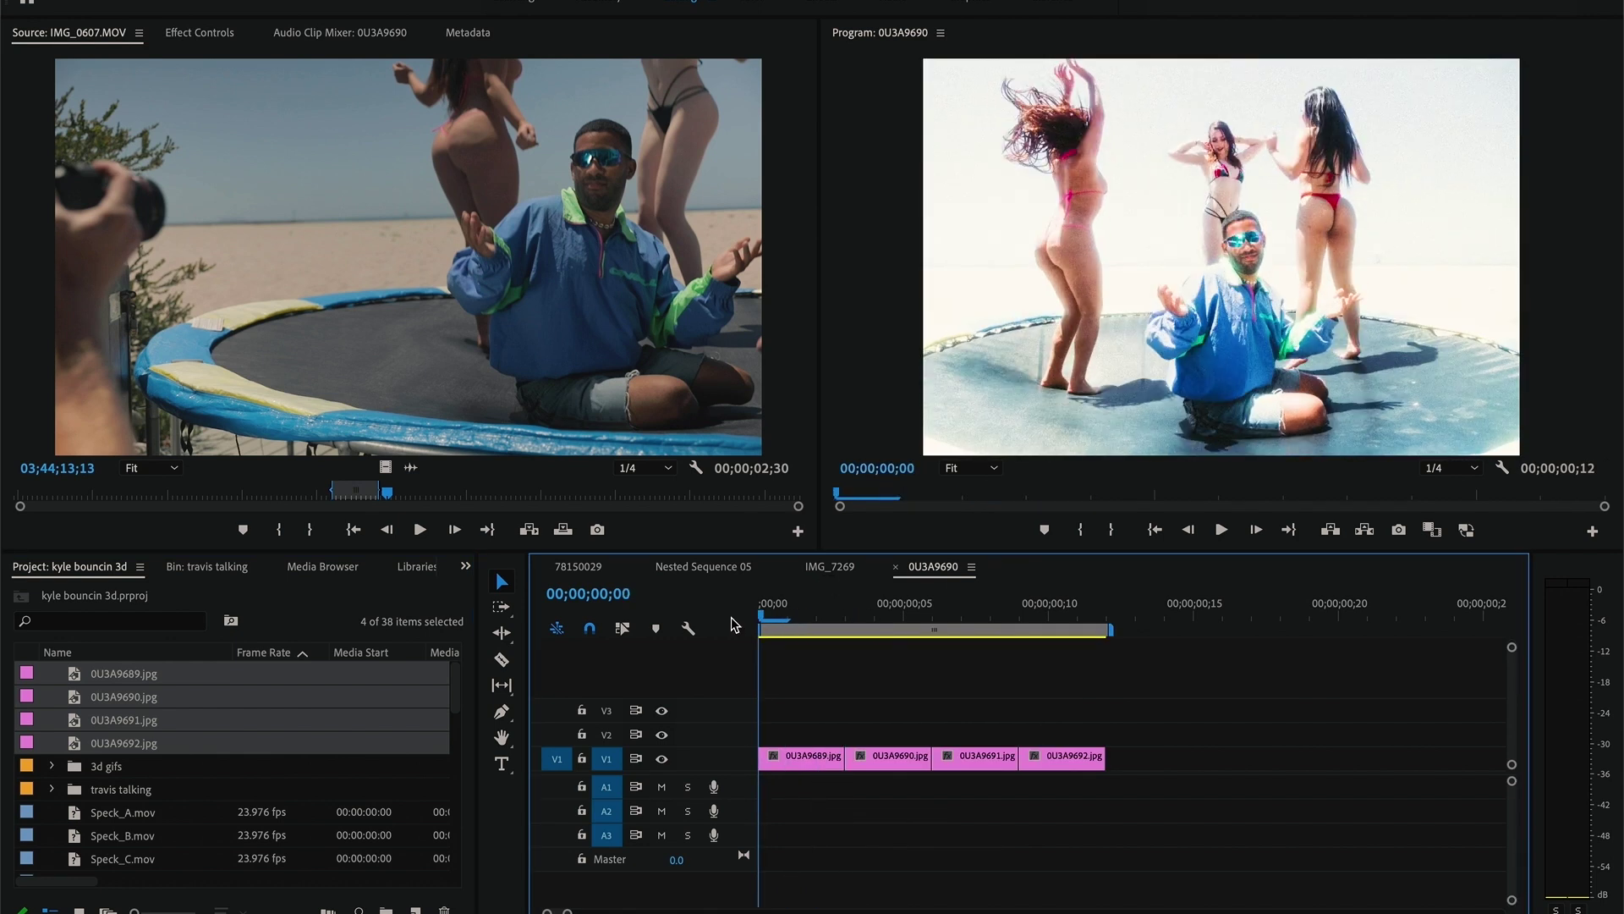
drag(1151, 709, 752, 807)
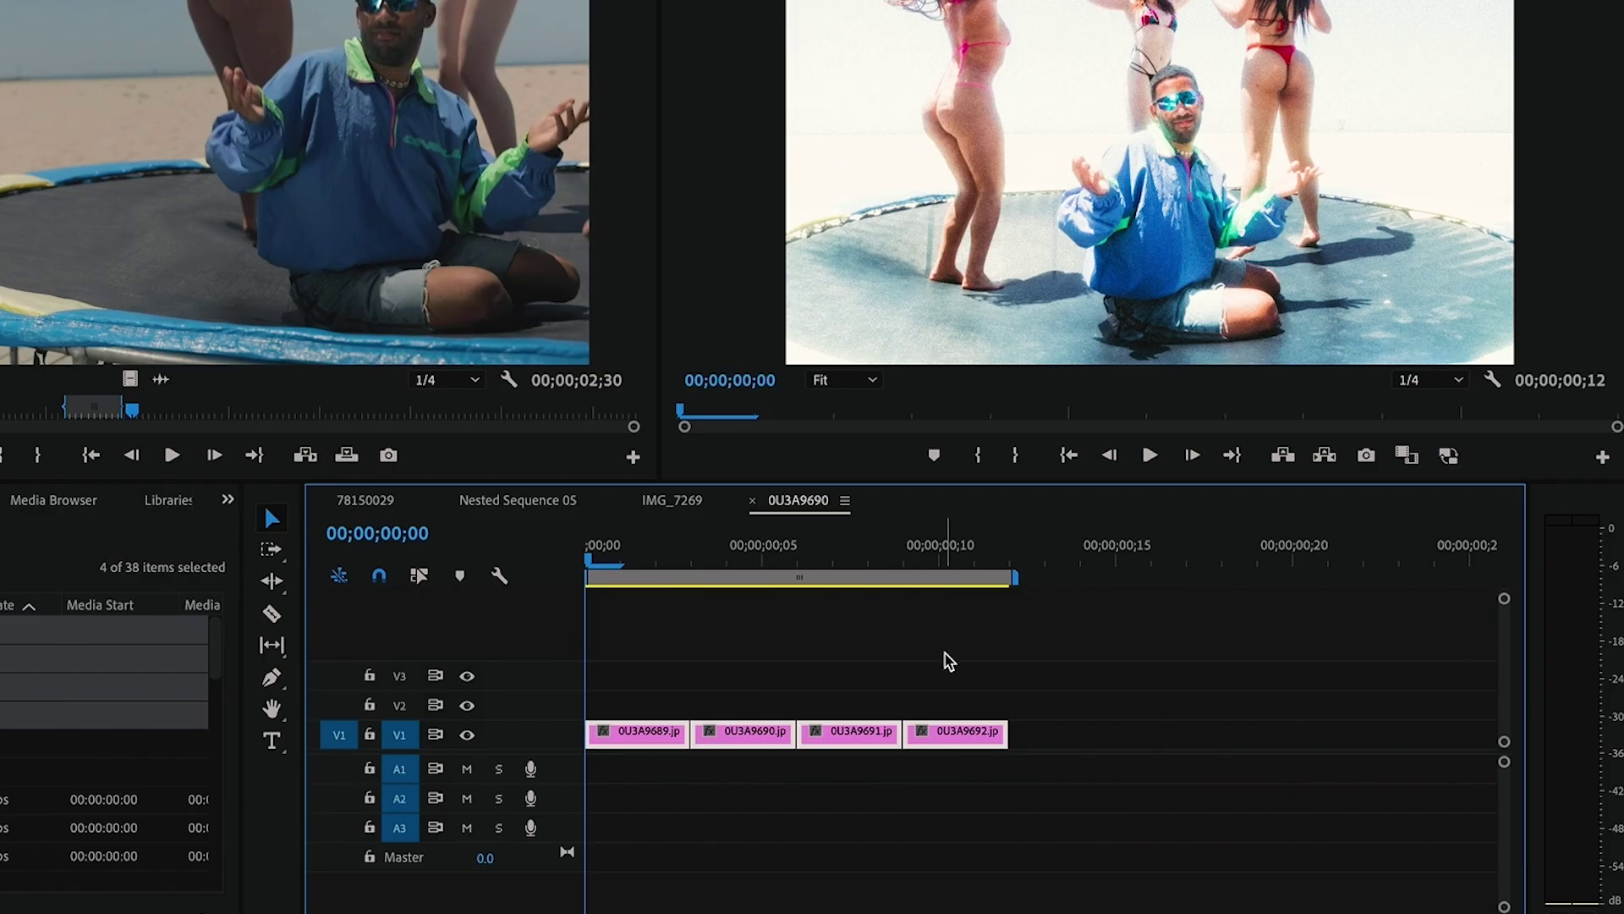
key(space)
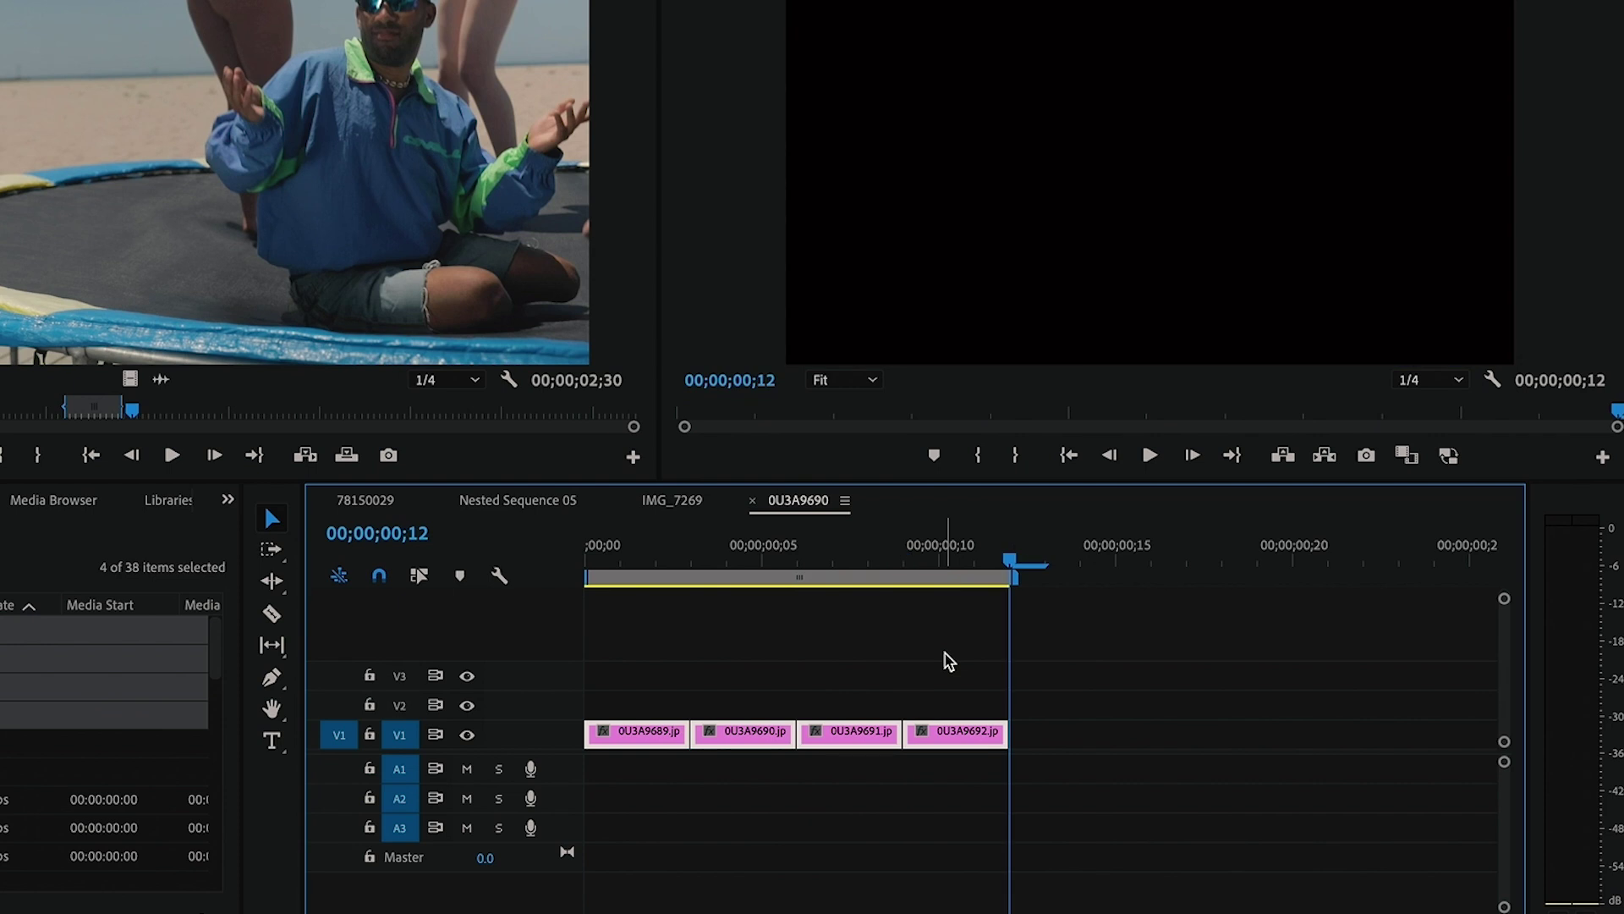
key(ctrl+v)
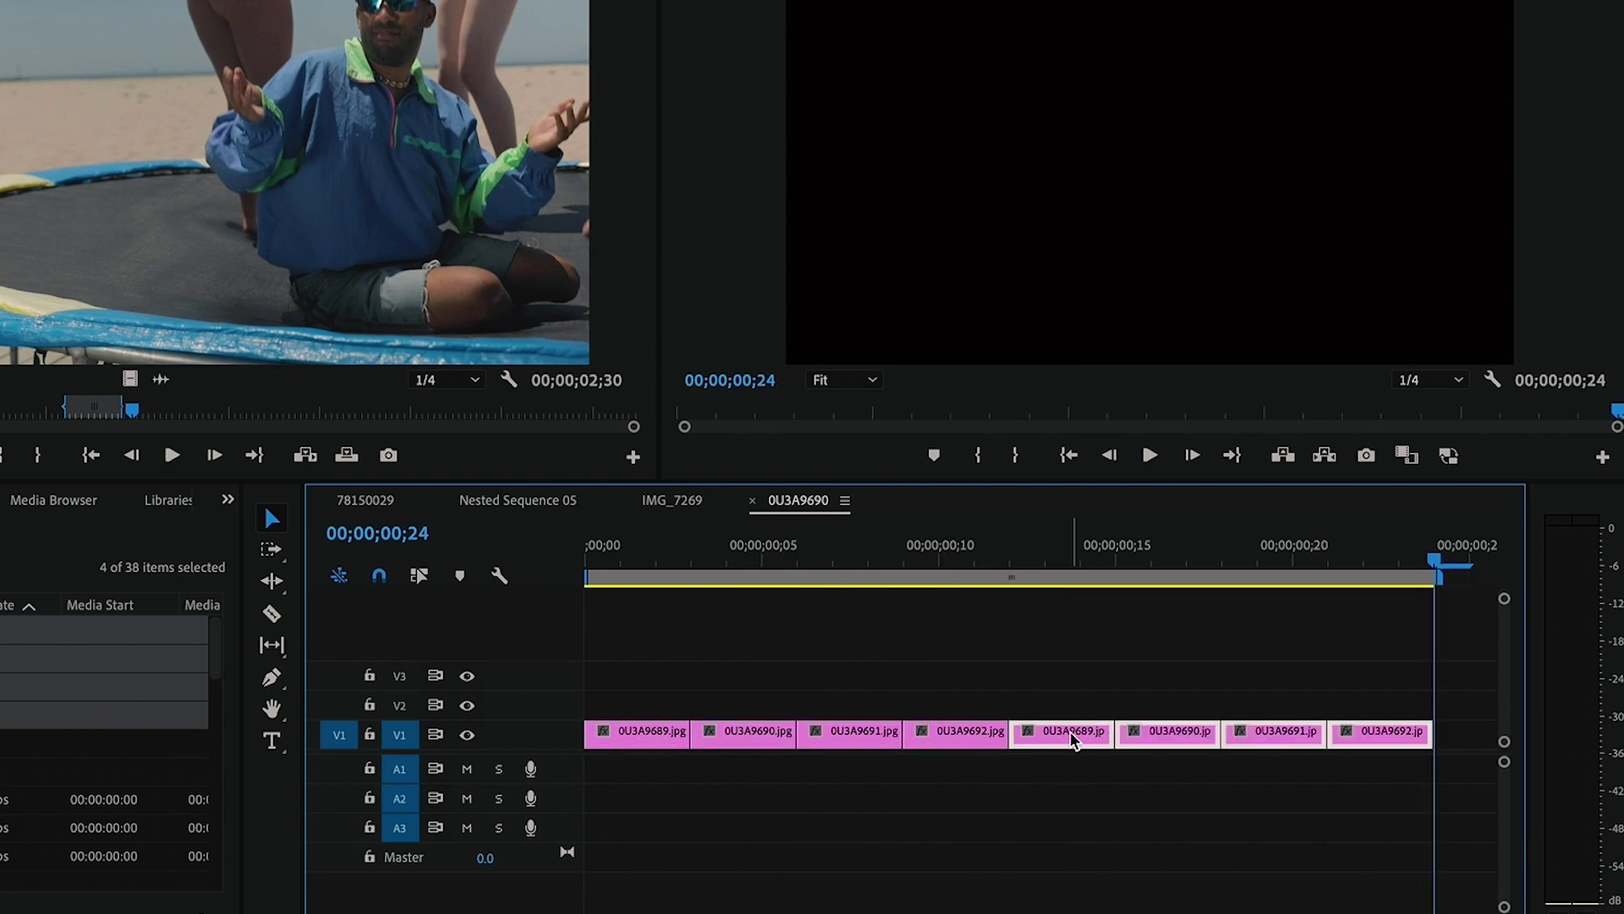
Nest the pasted clips into Nested Sequence 11.
right_click(1042, 730)
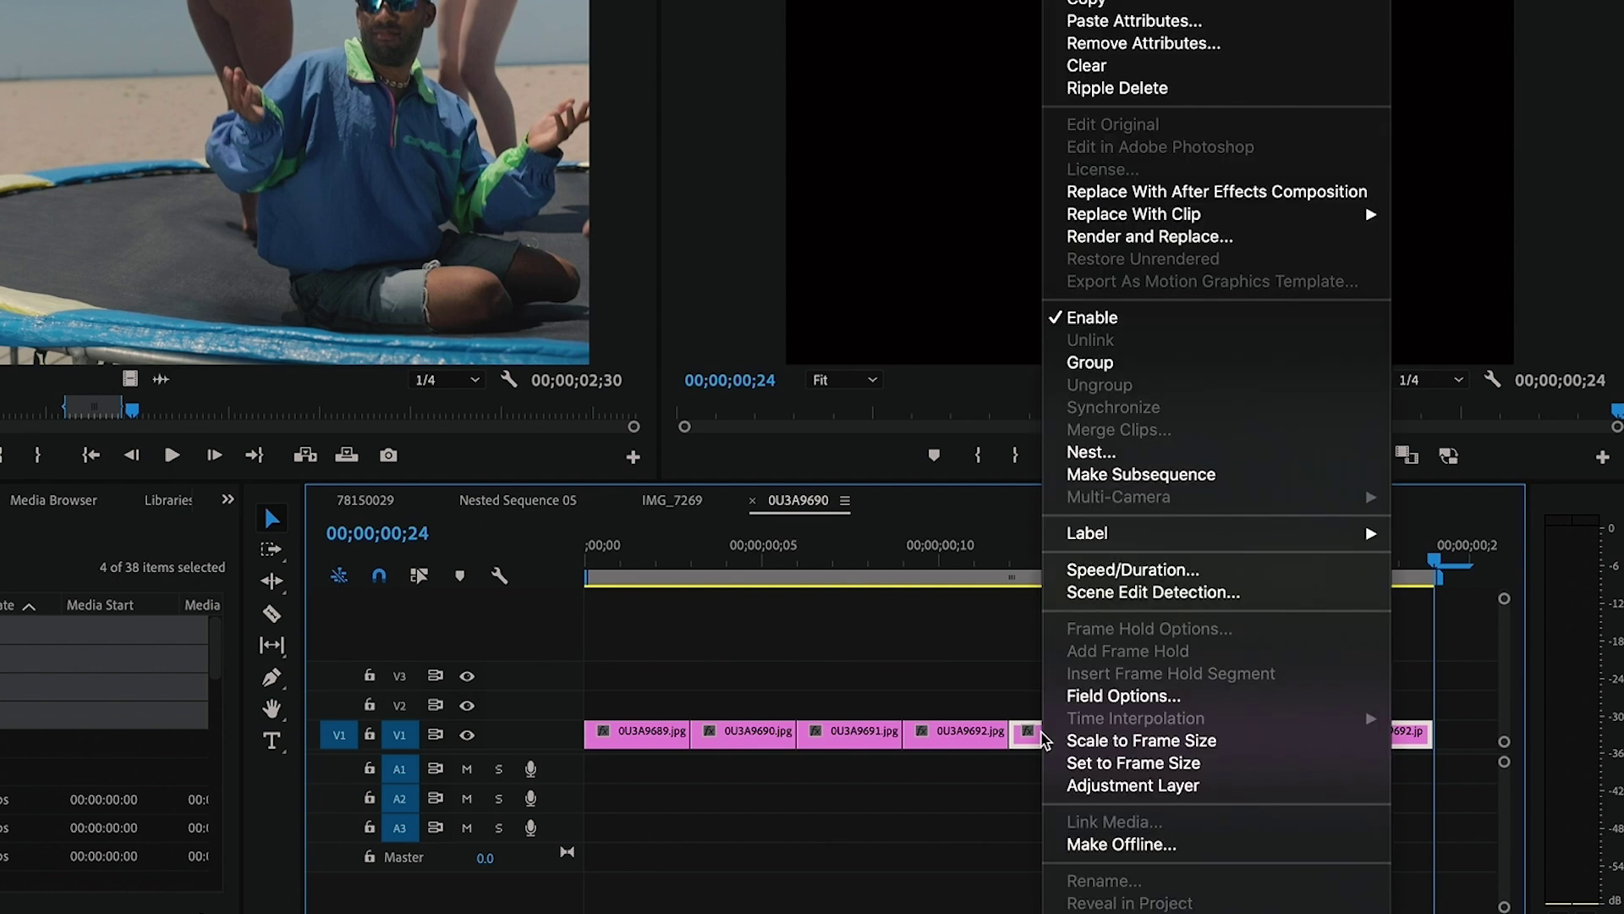
click(1091, 455)
click(705, 400)
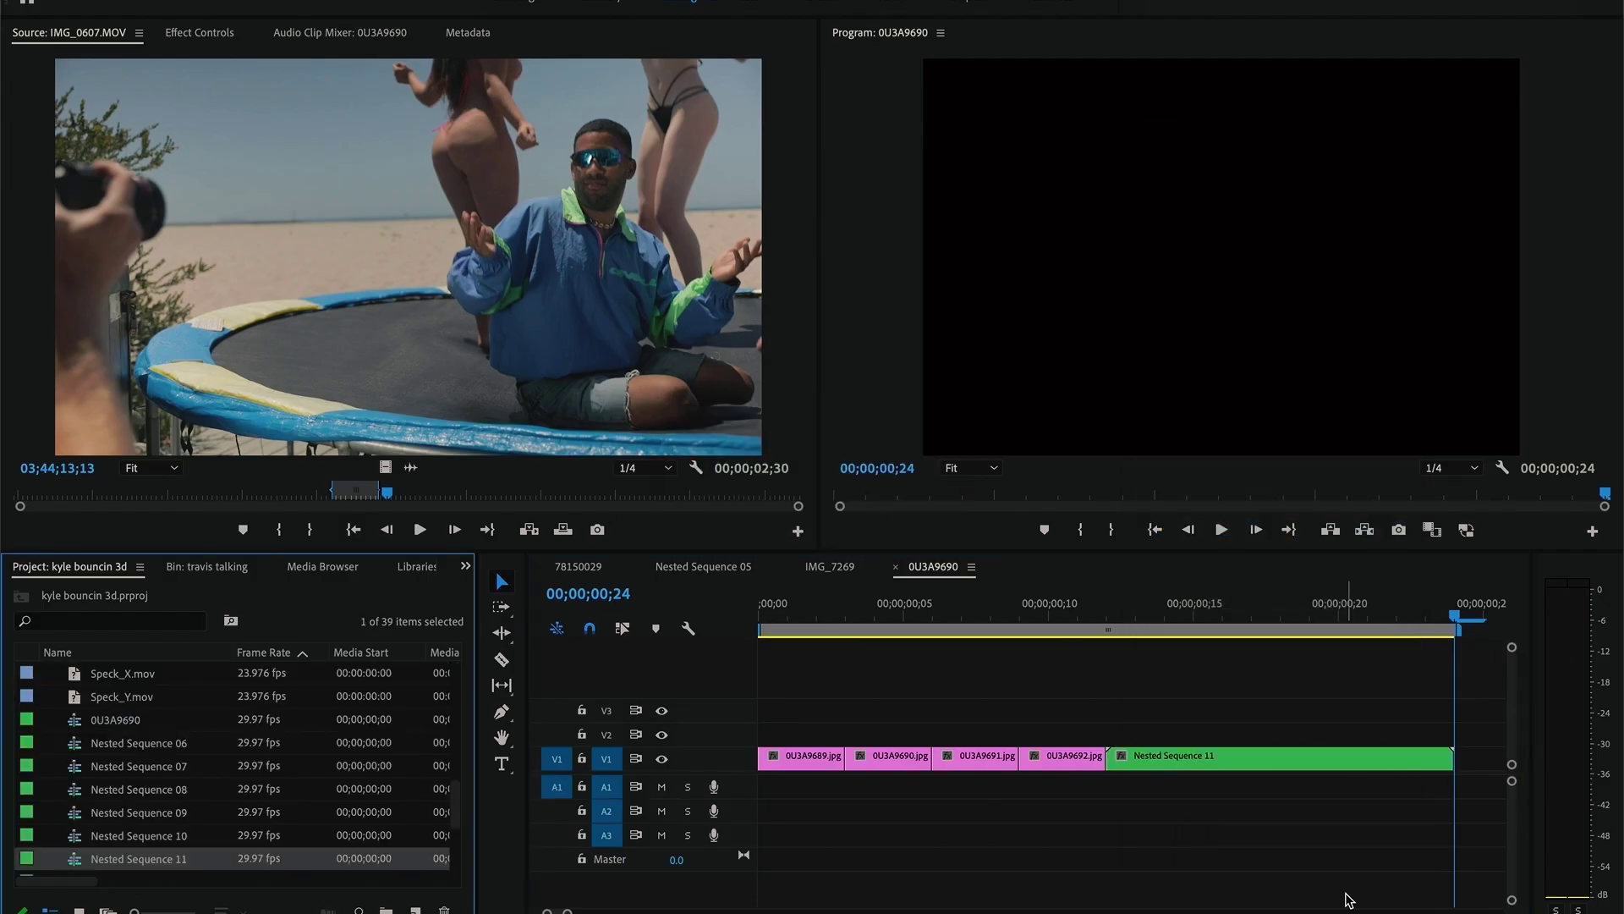
Set Nested Sequence 11 to Reverse Speed at -100% and play it back.
right_click(1176, 761)
click(1231, 596)
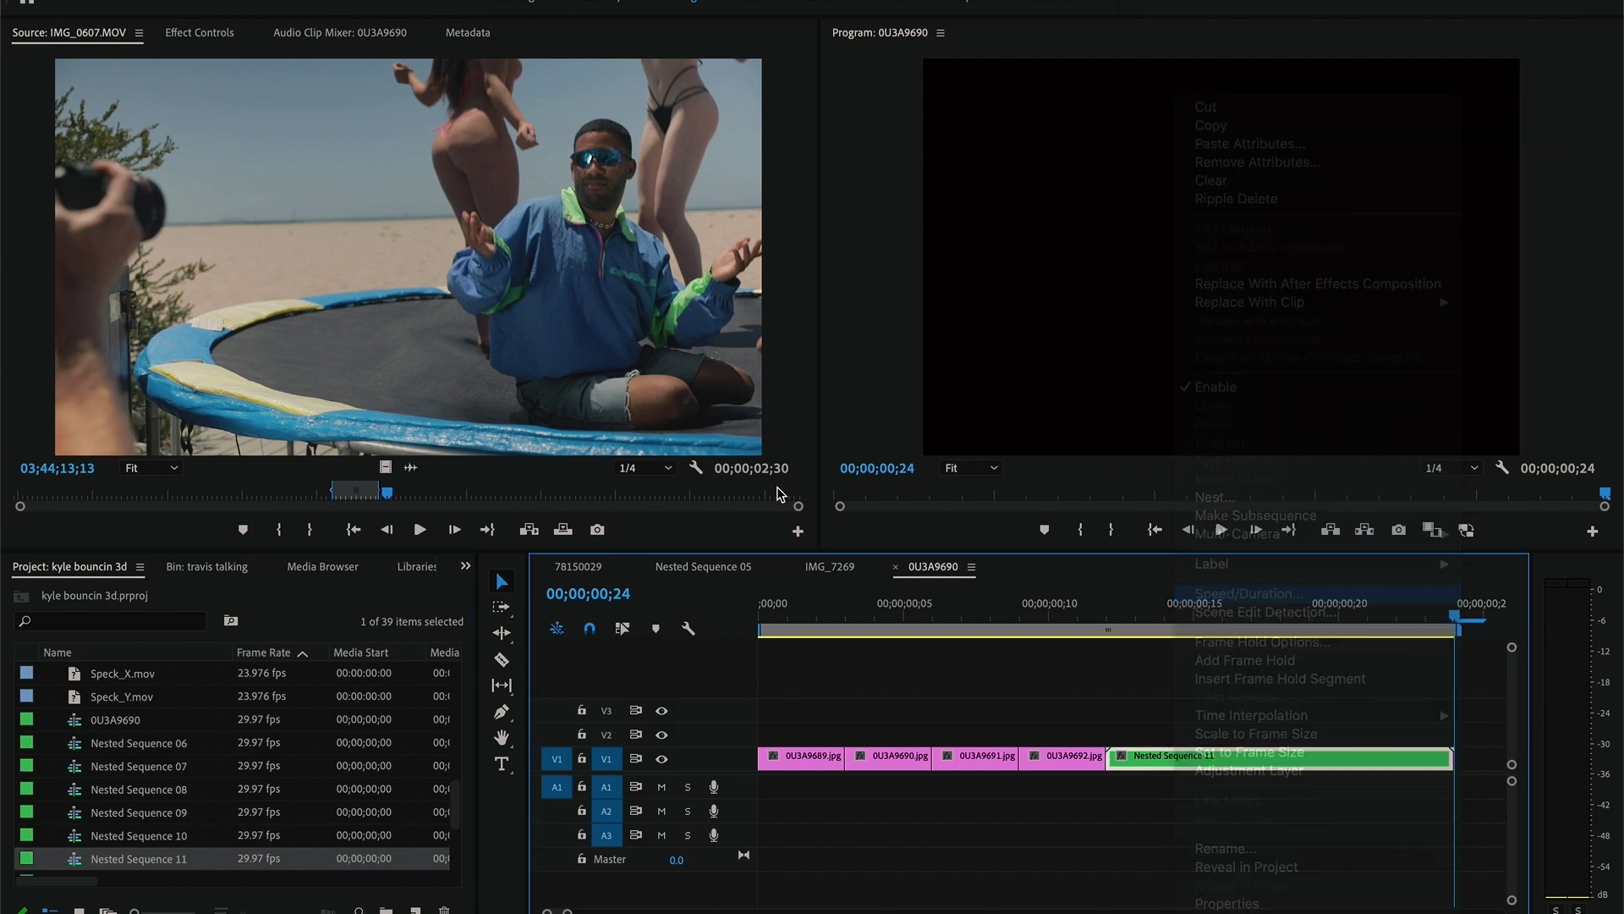
click(713, 463)
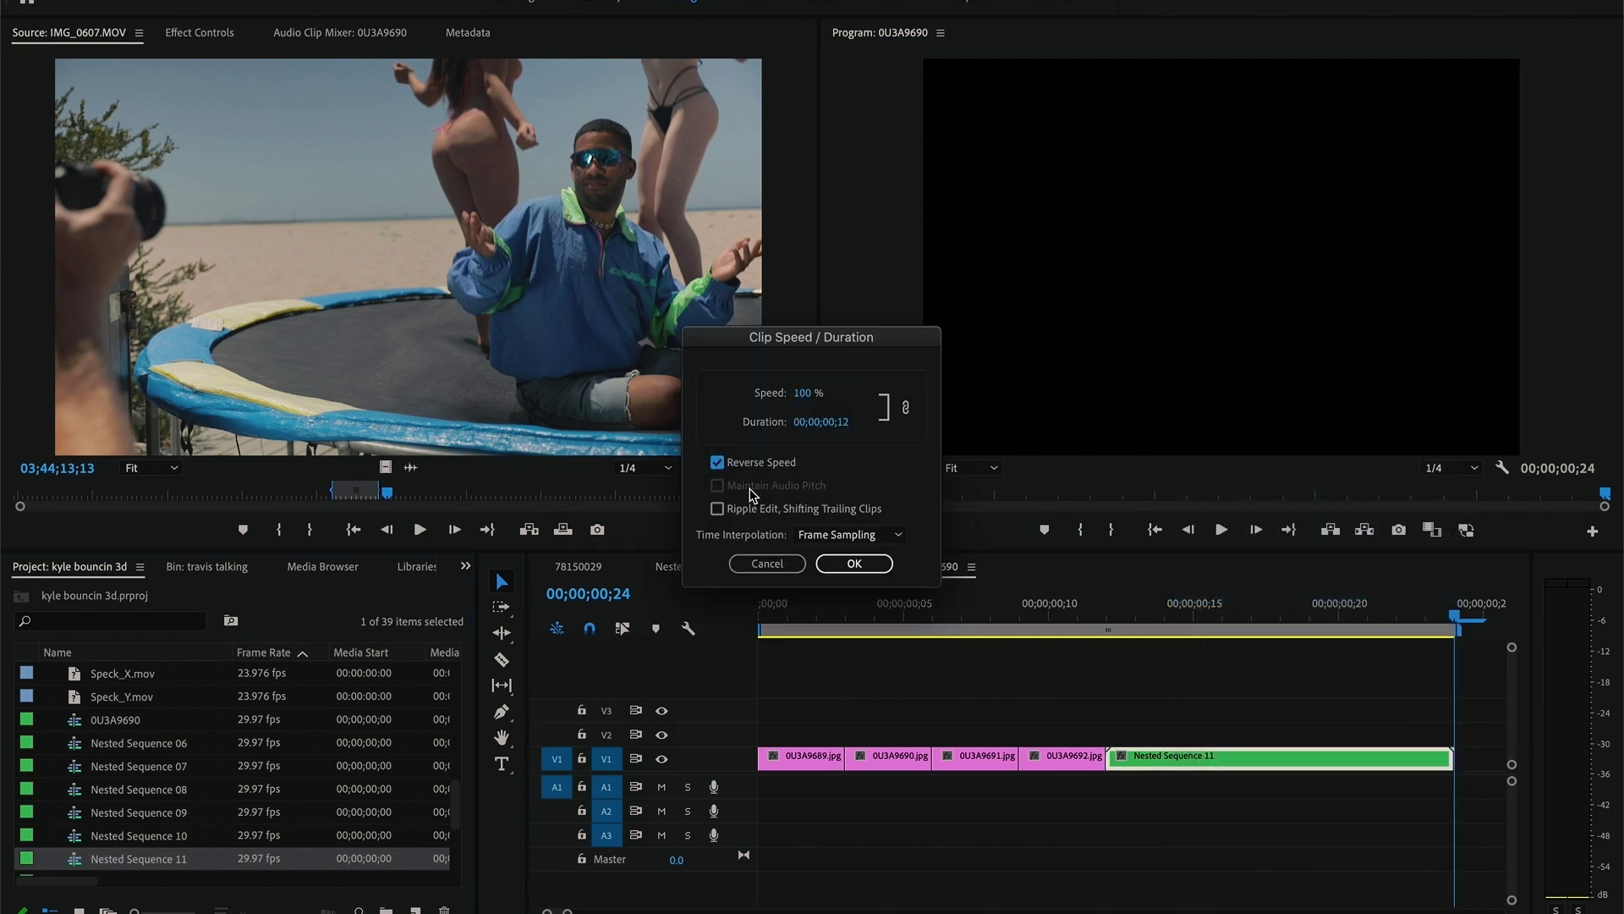
click(848, 563)
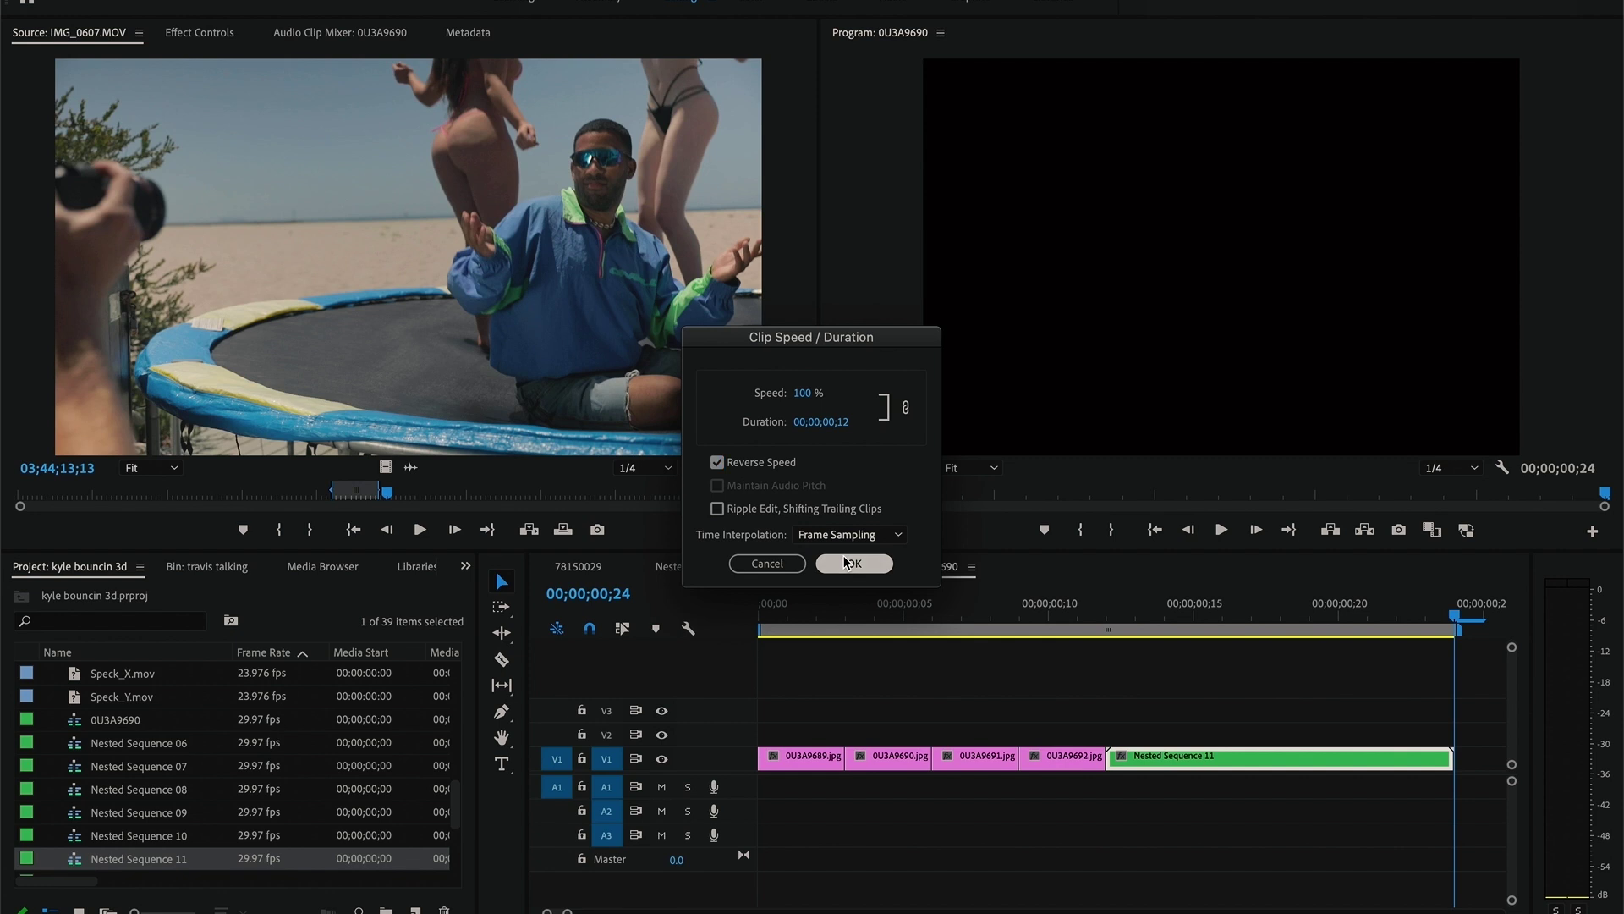
click(1121, 602)
key(space)
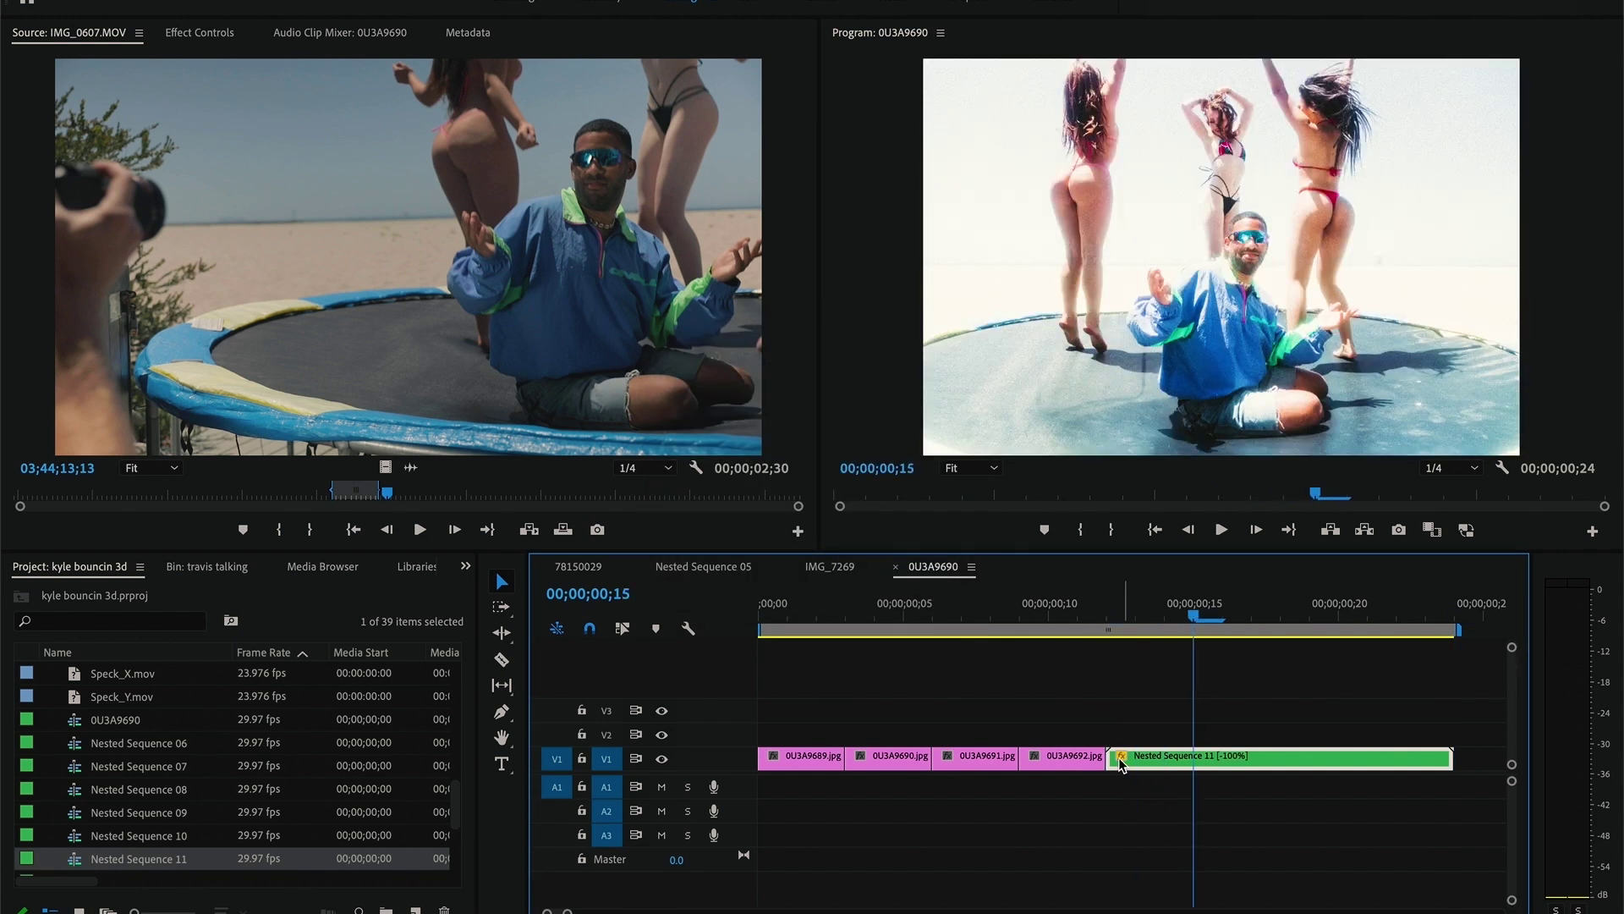
Slide Nested Sequence 11 three frames earlier, delete the extra clip, and close the gap.
drag(1111, 756, 1148, 768)
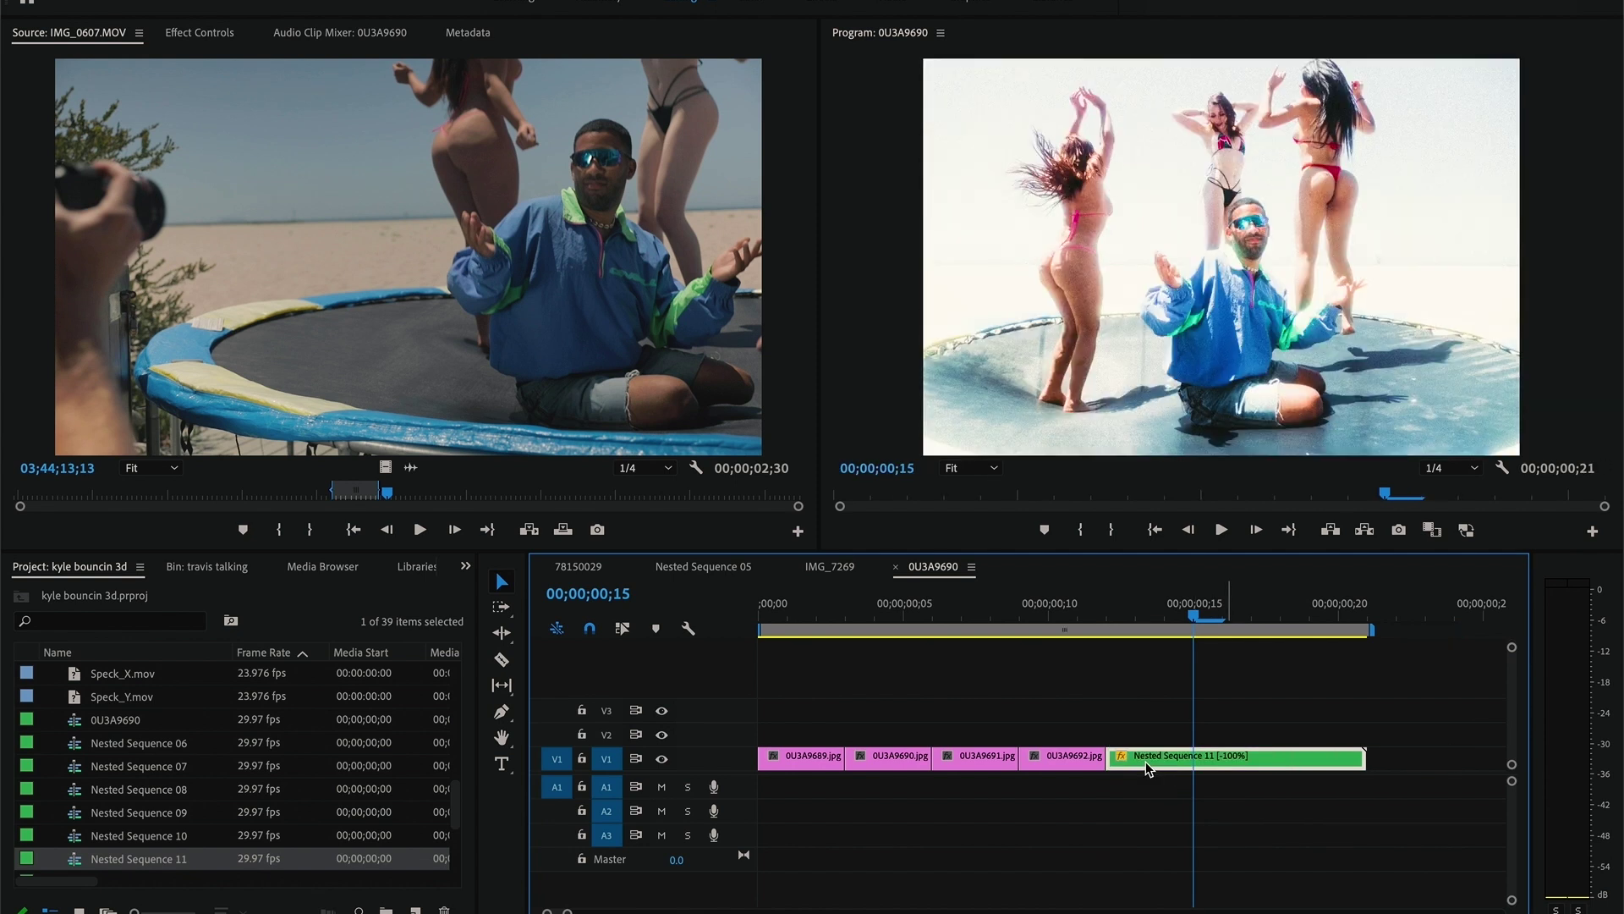
scroll(831, 792, down, 5)
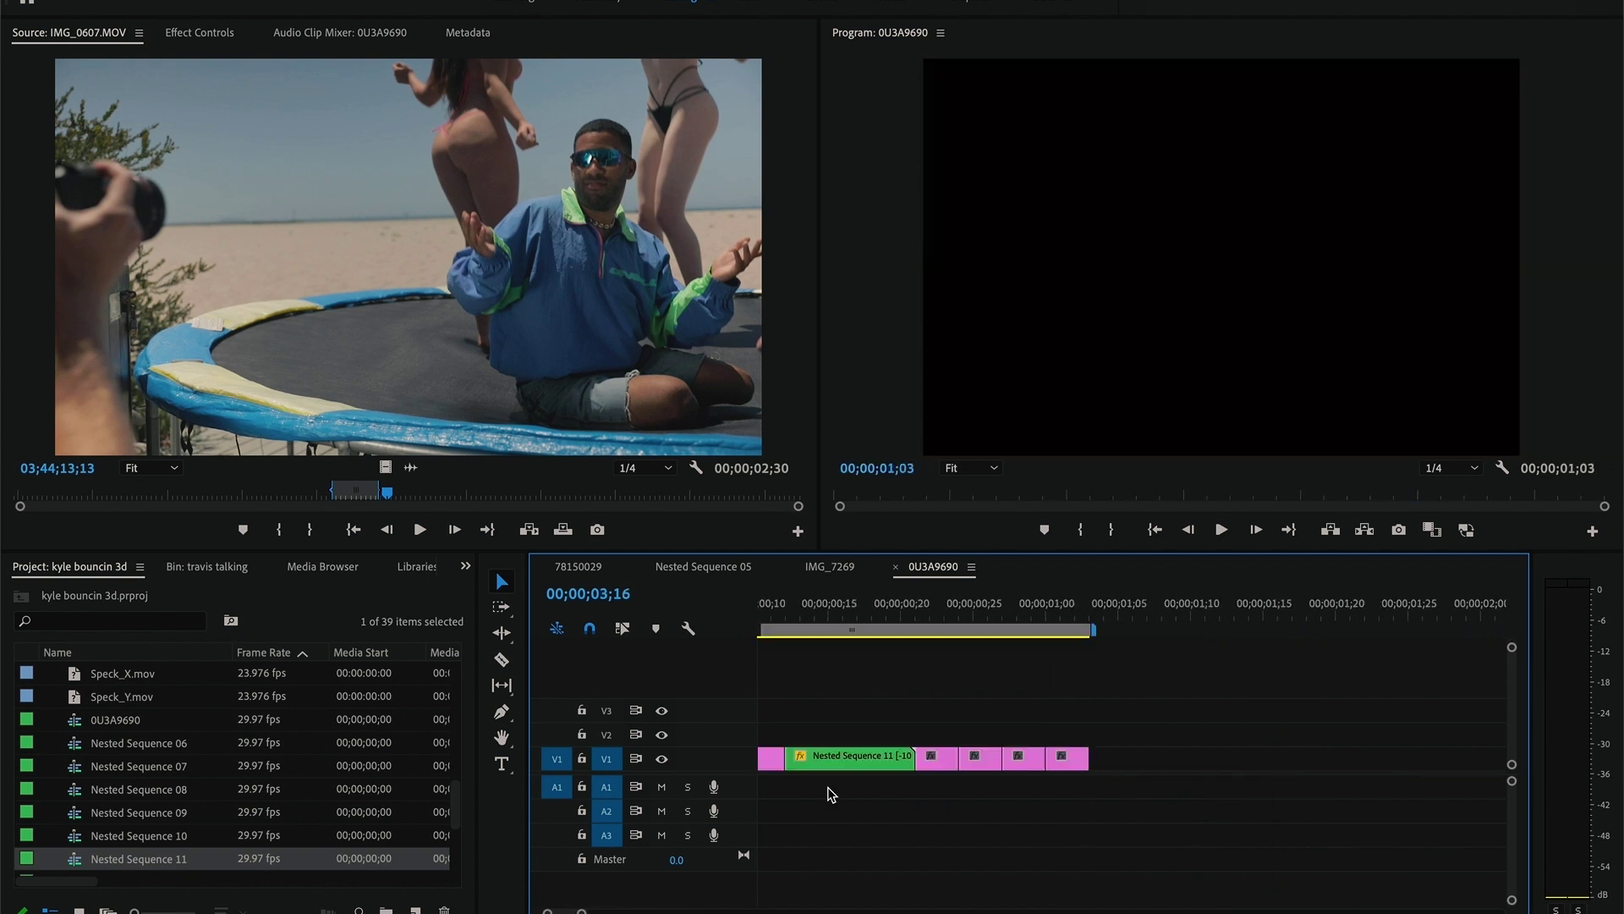
scroll(831, 791, up, 2)
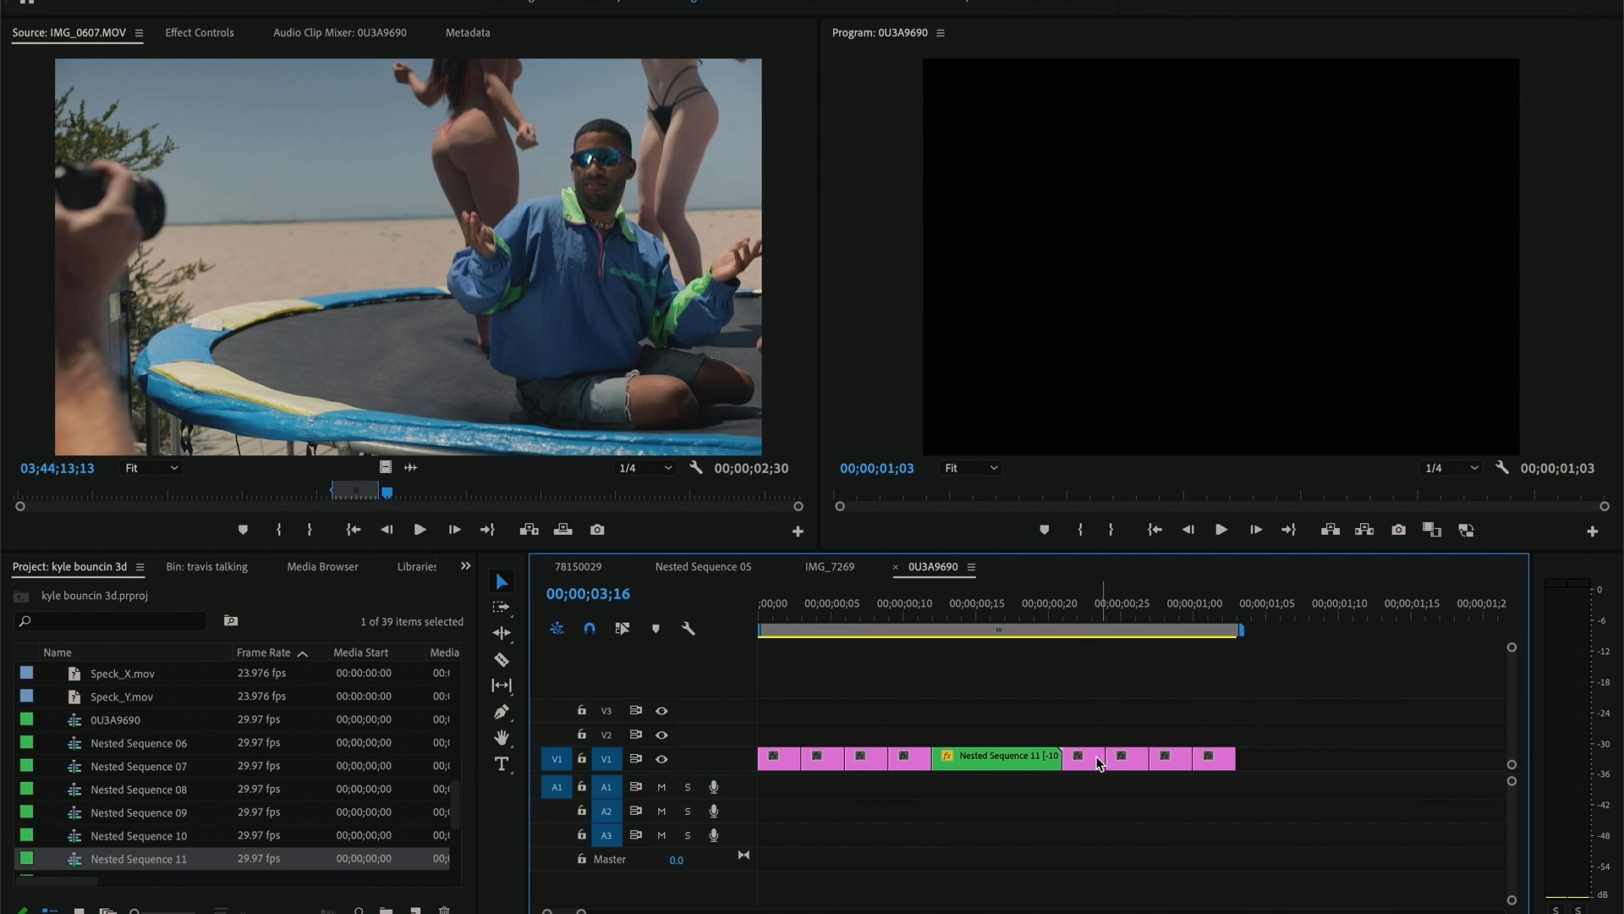
key(Delete)
drag(1271, 729, 1098, 761)
drag(906, 602, 737, 605)
key(space)
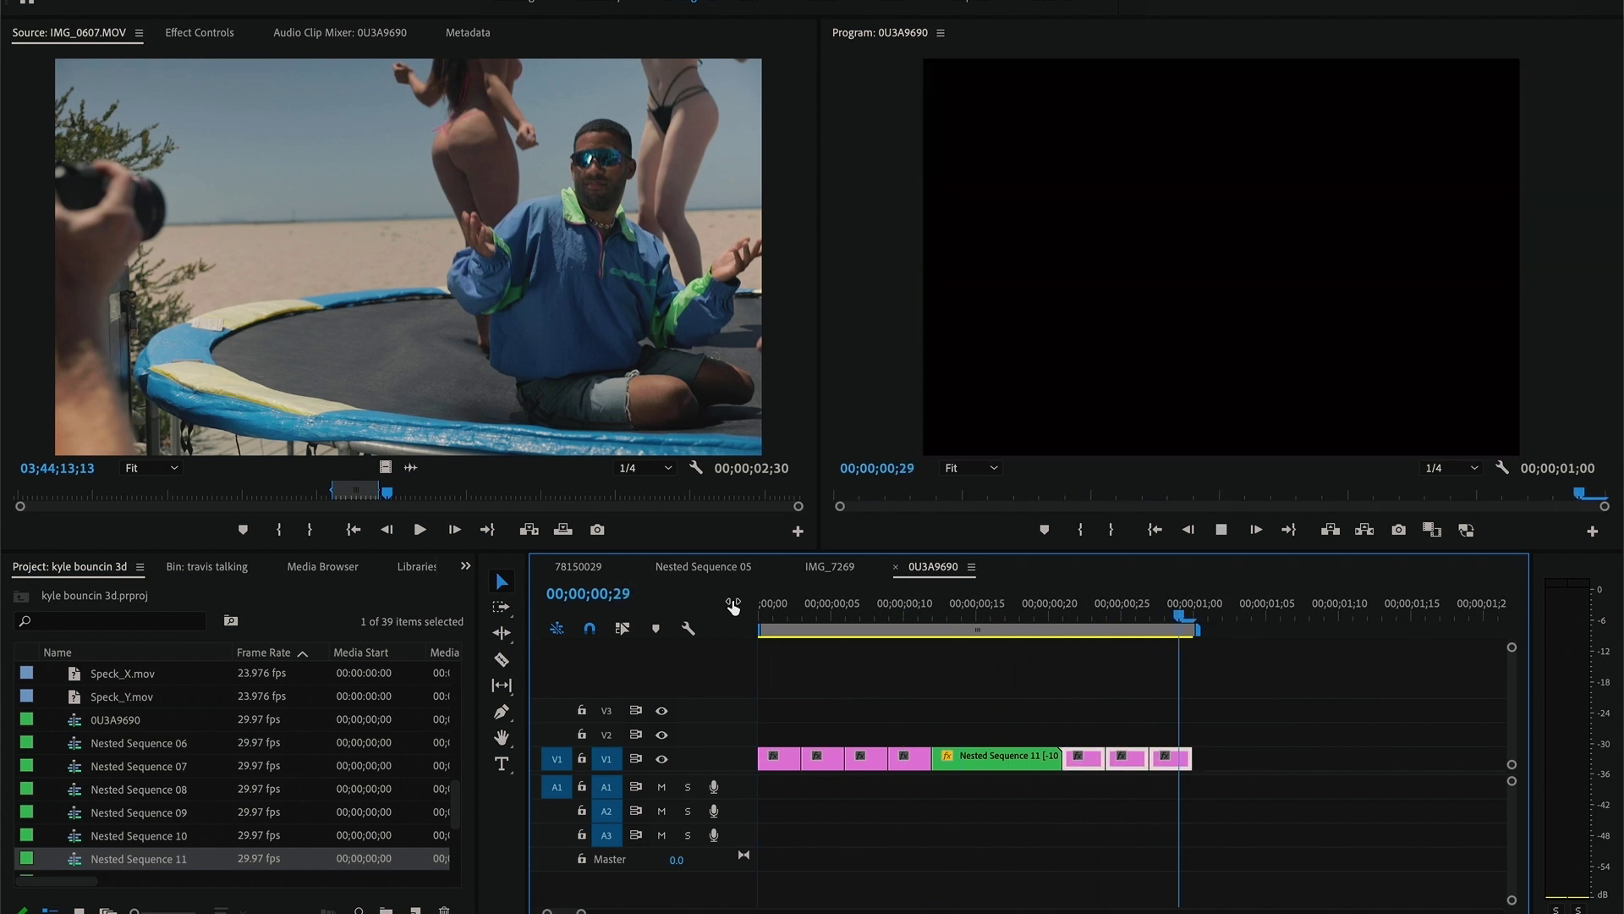
Paste repeated copies of the one-second loop until the sequence runs about 9;12.
drag(1273, 733, 936, 824)
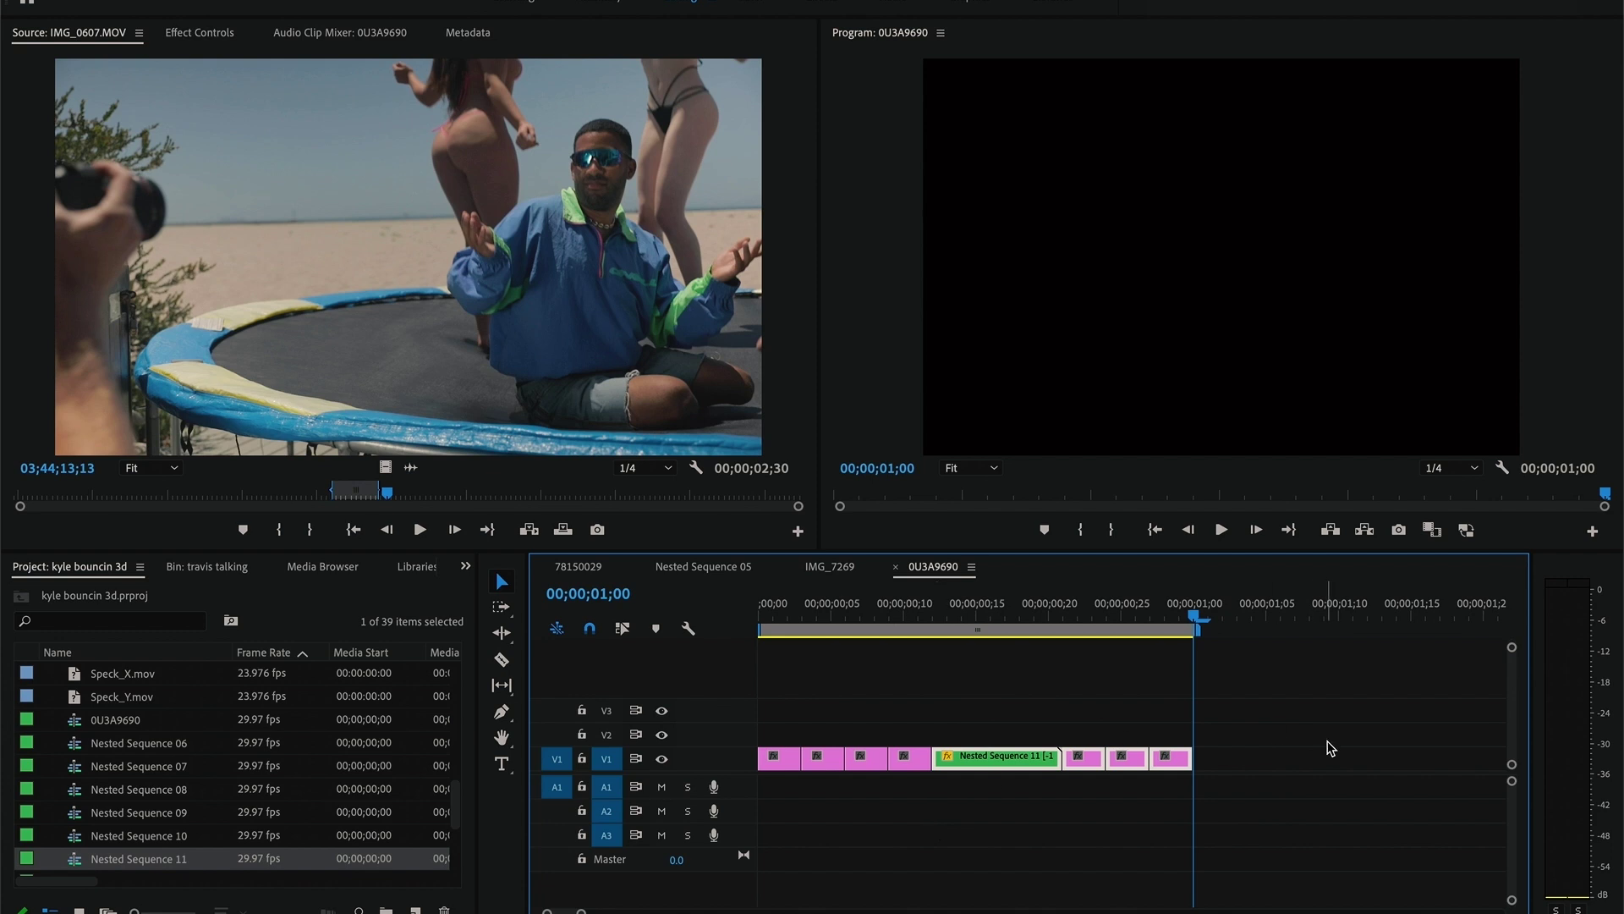
key(ctrl+v)
key(ctrl+v)
key(ctrl+v)
key(ctrl+v)
key(ctrl+v)
key(ctrl+v)
key(ctrl+v)
key(ctrl+v)
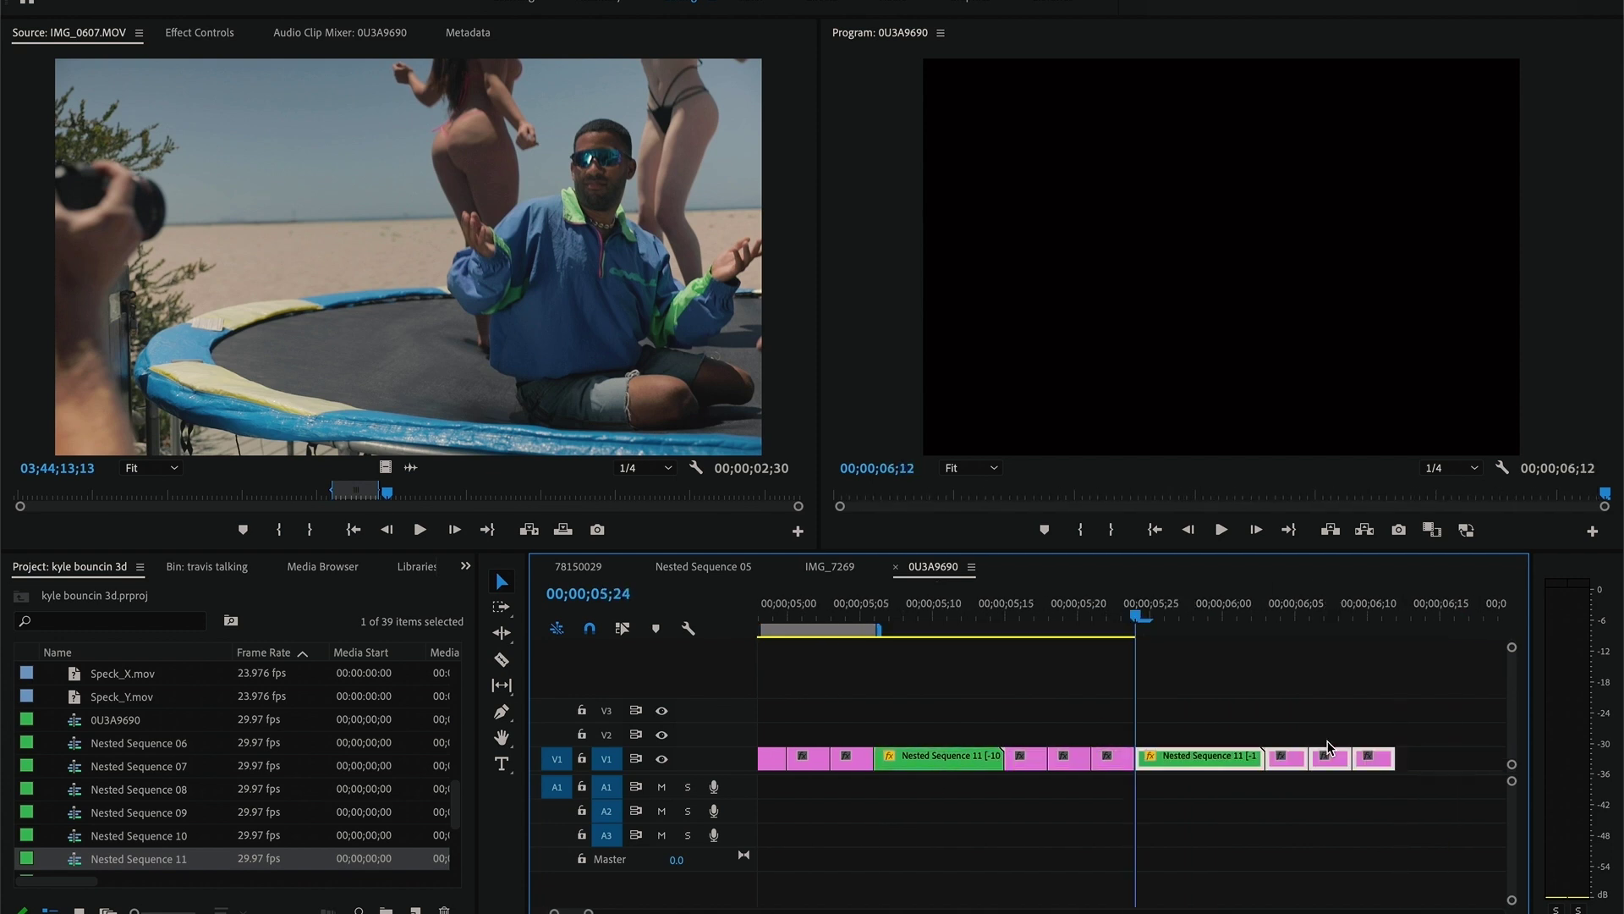
key(ctrl+v)
key(ctrl+v)
key(backslash)
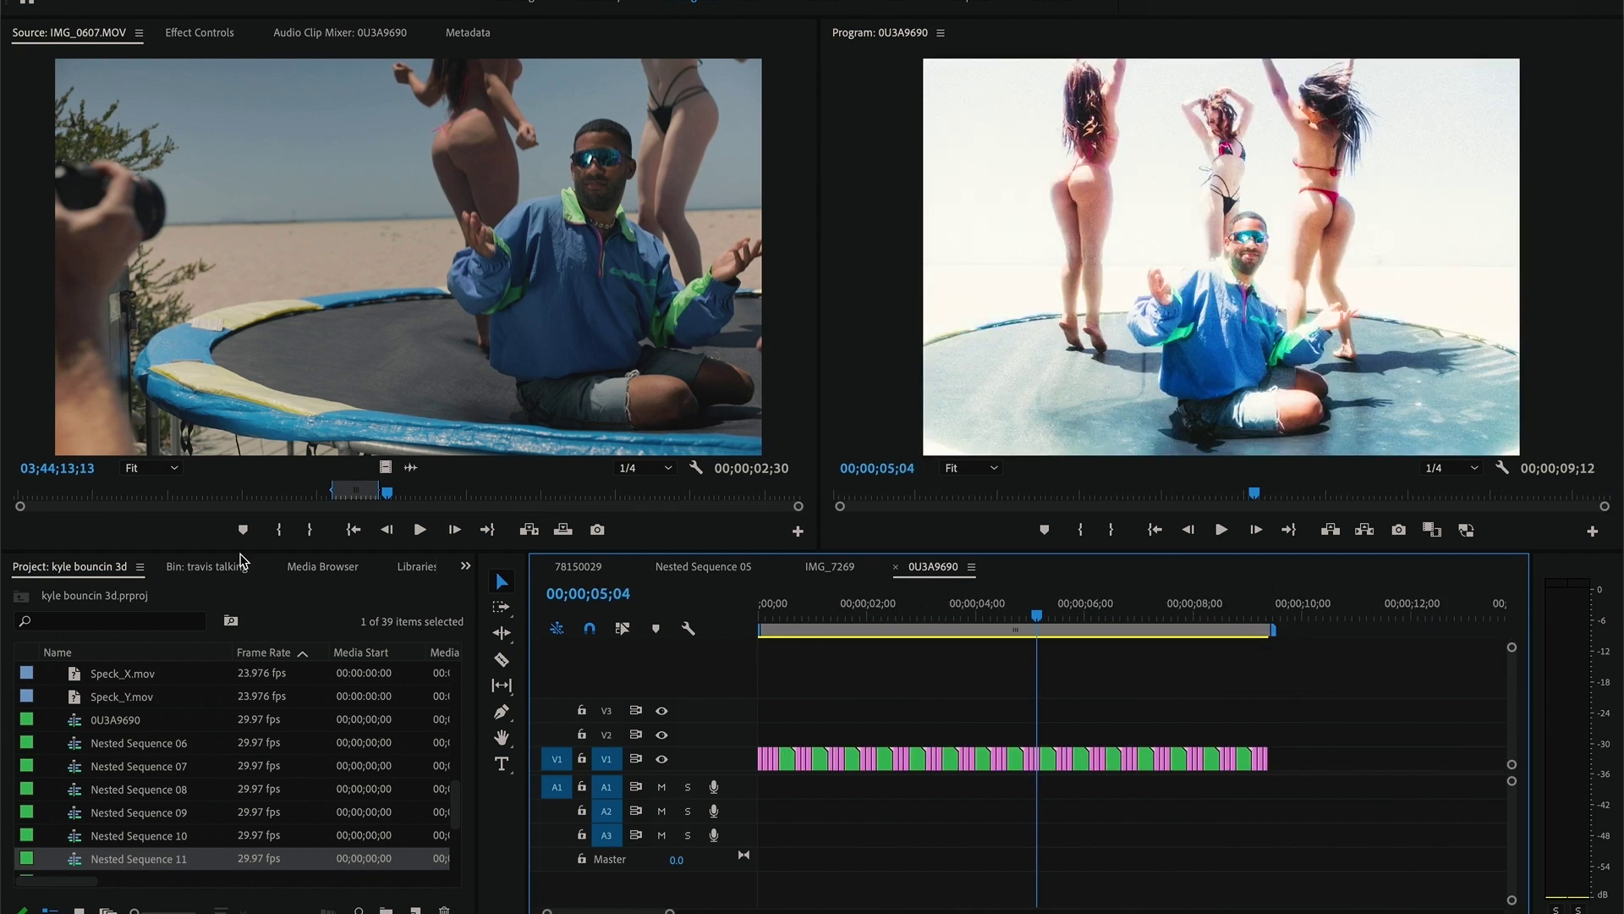
scroll(164, 810, up, 10)
scroll(164, 810, down, 10)
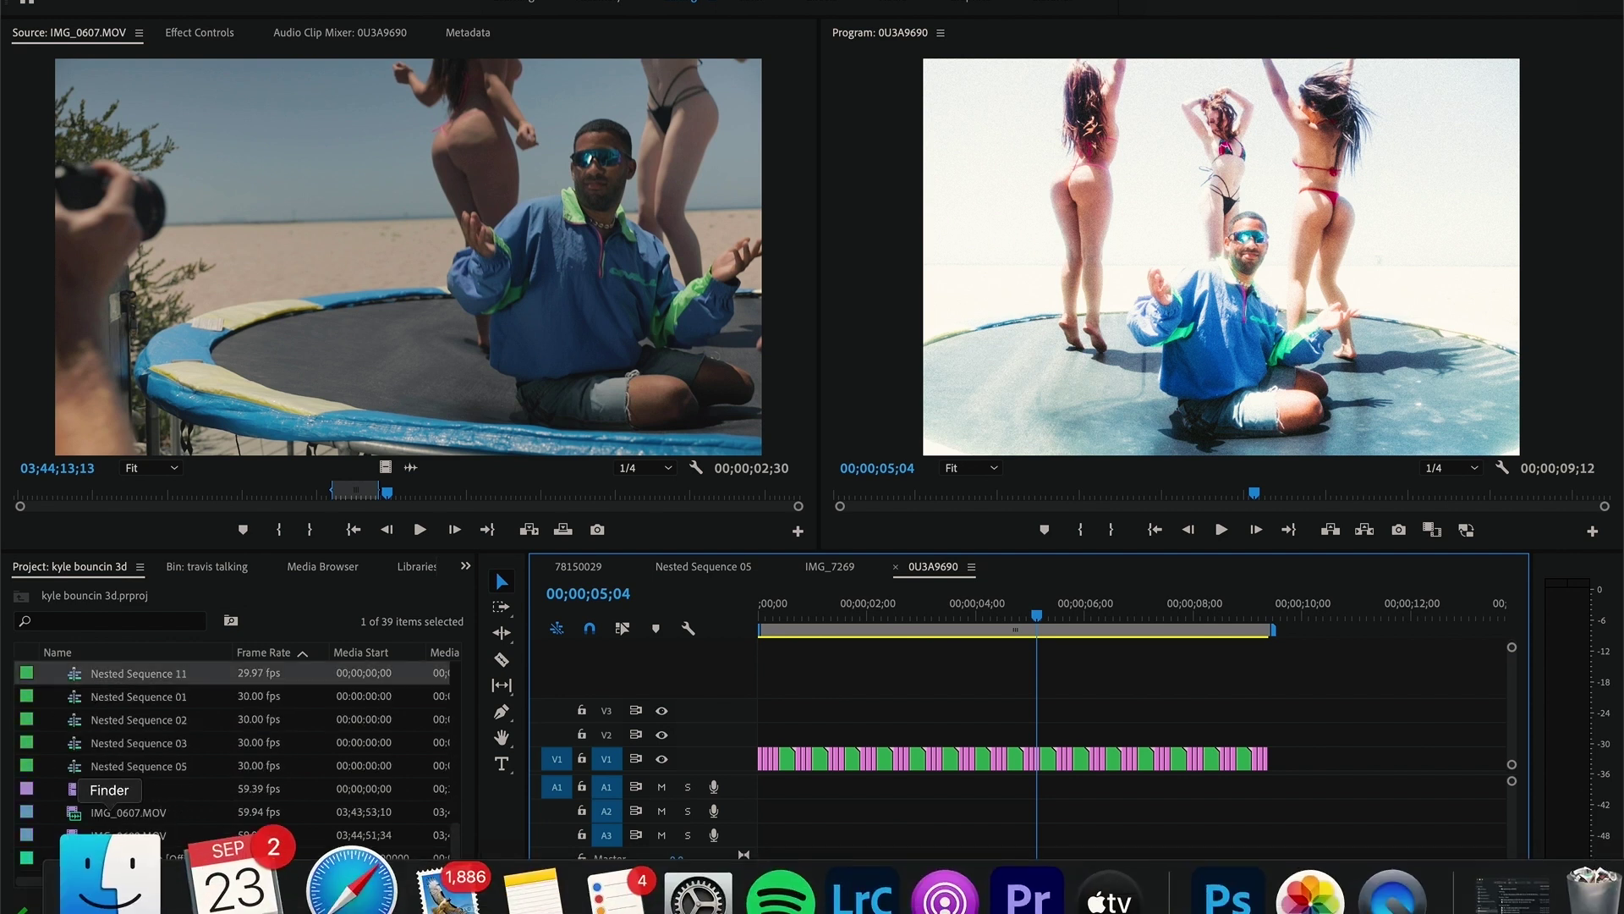
Import 35mm_100D [expired].mov from the Gdrive Travel drive into the Project panel.
click(65, 871)
drag(550, 17, 1263, 0)
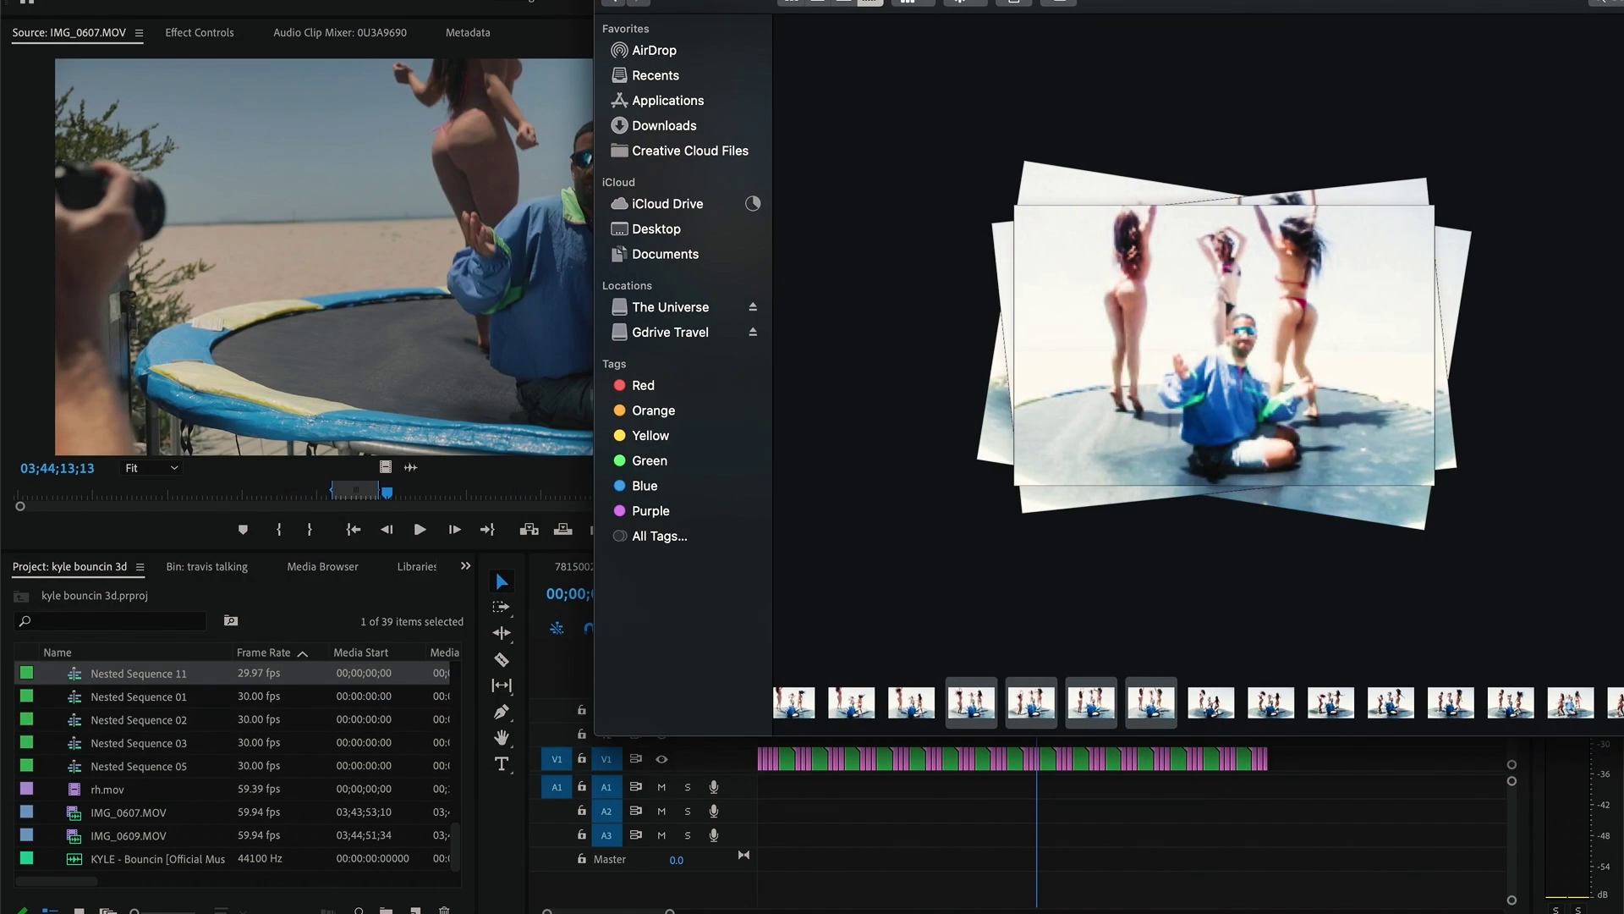
click(673, 332)
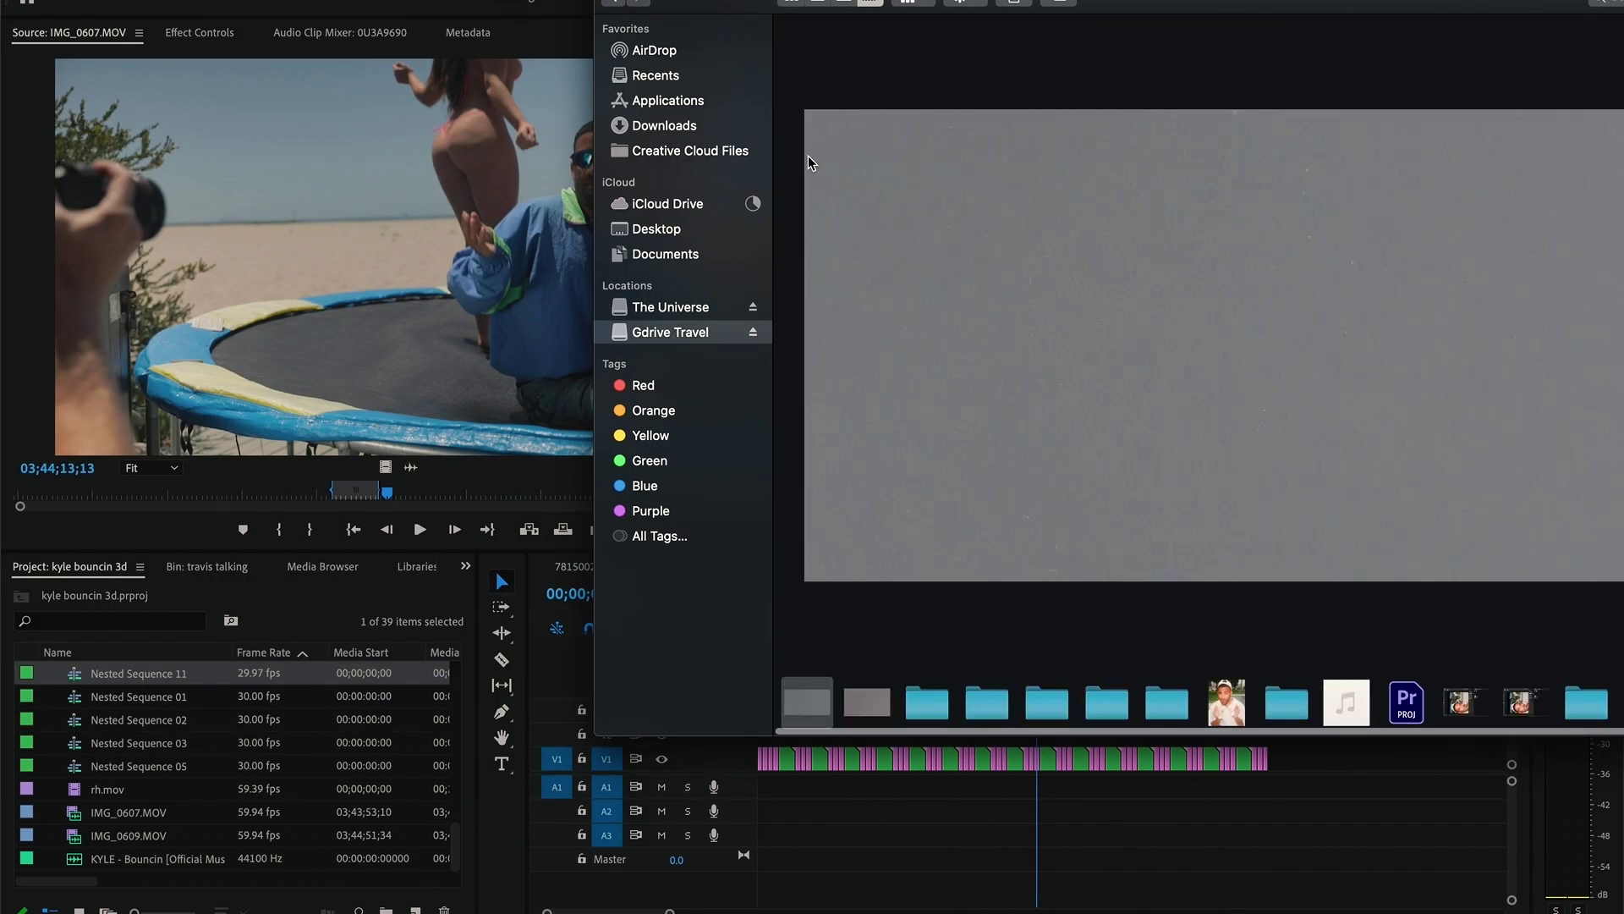
click(818, 5)
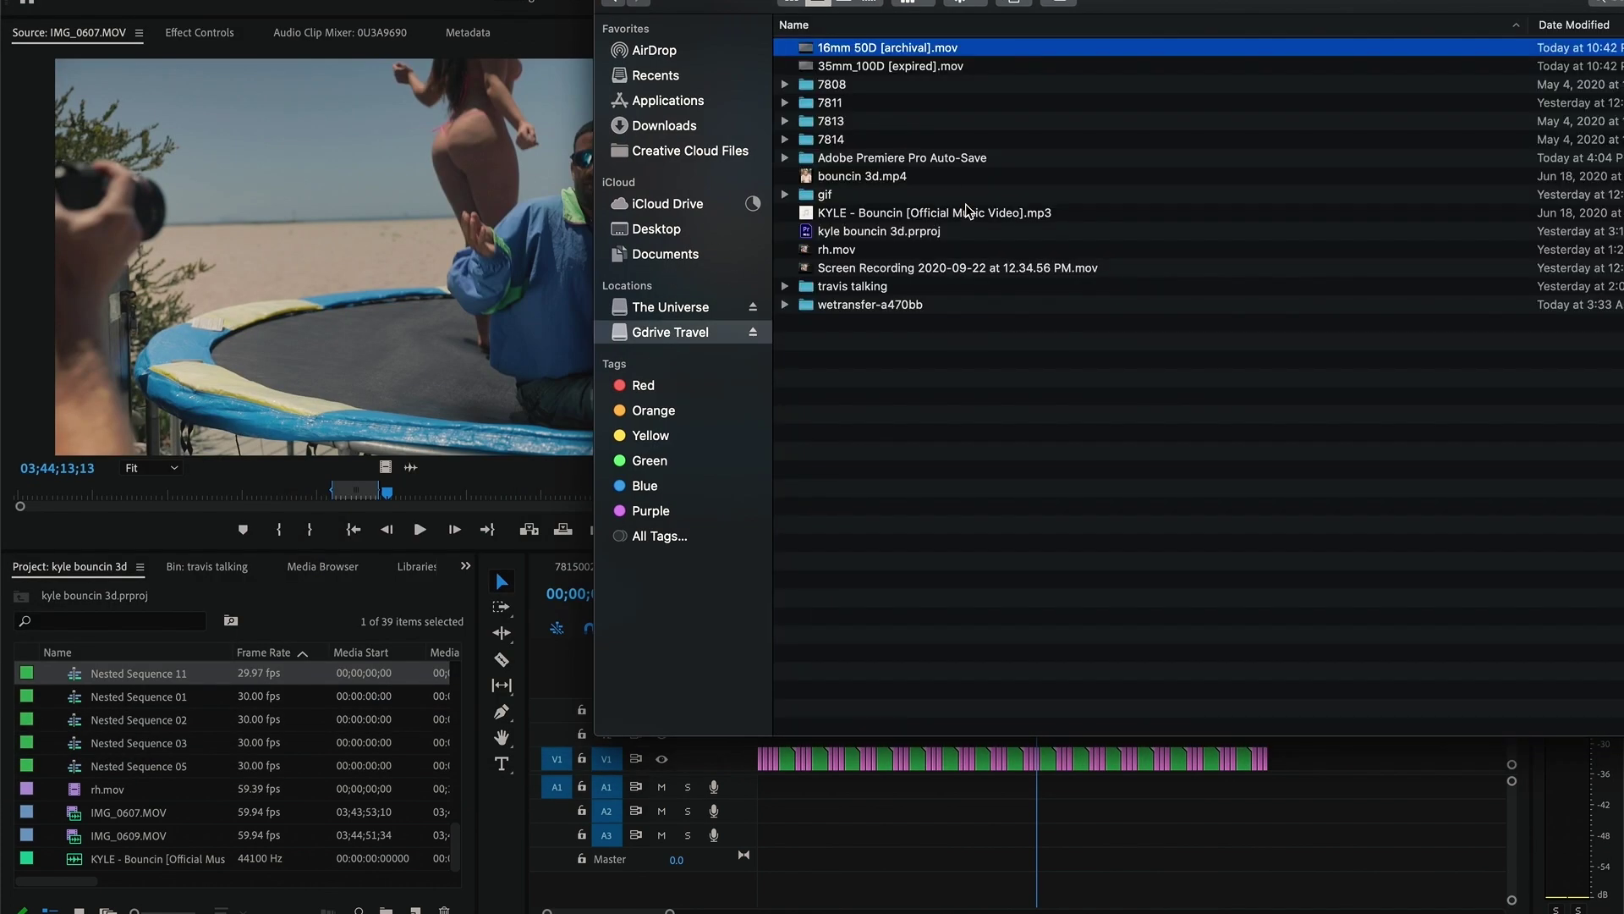
click(868, 67)
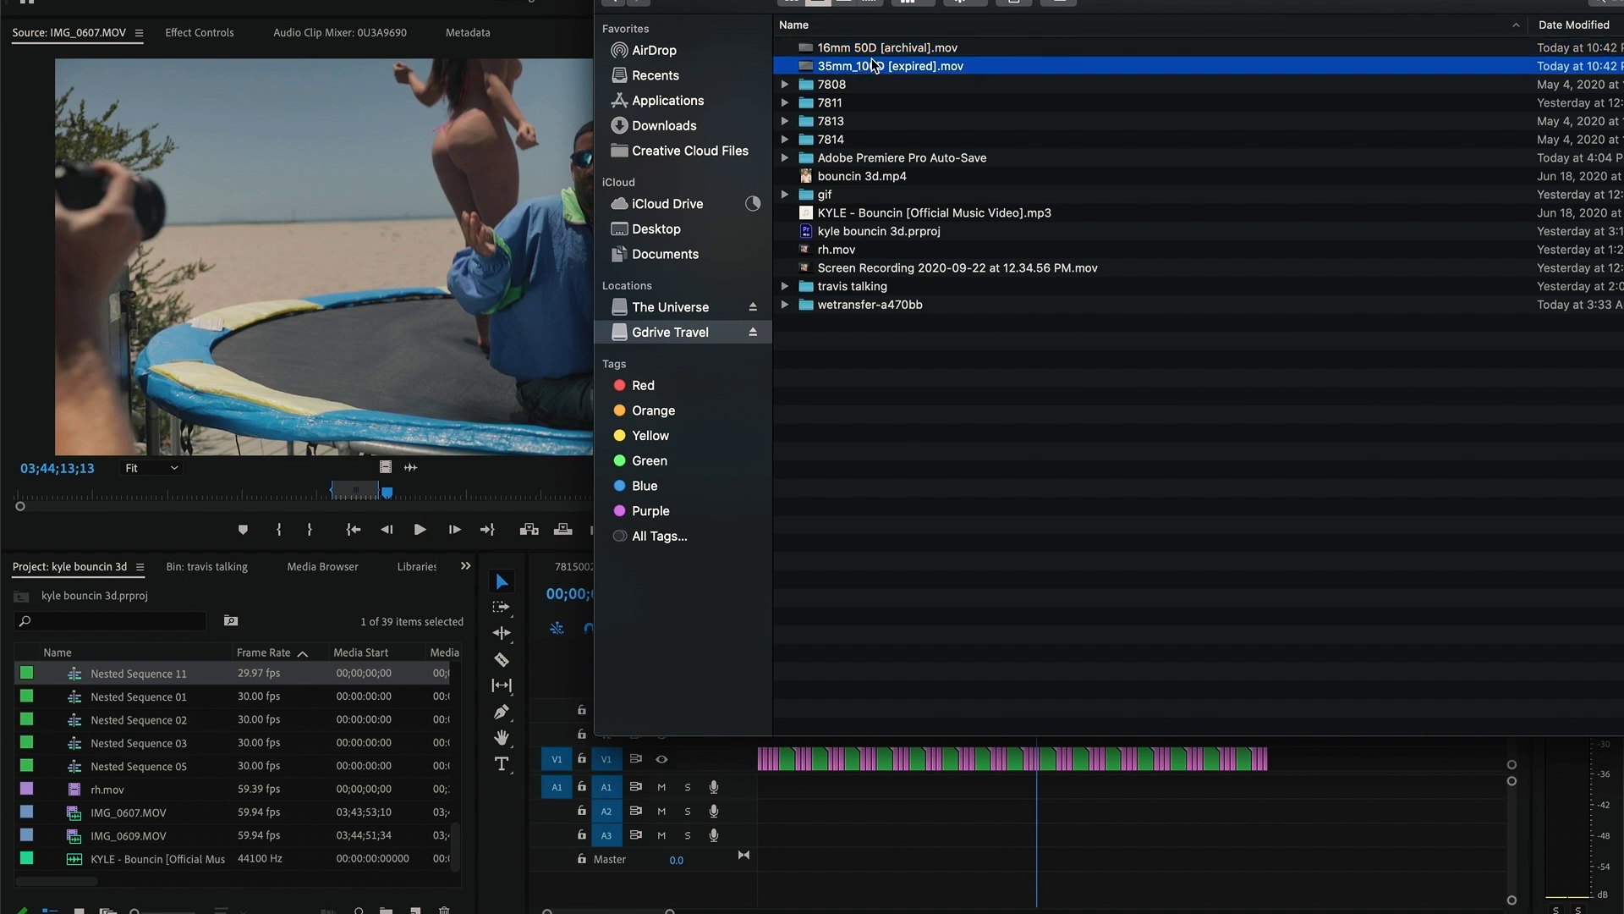
drag(874, 68, 176, 752)
key(super+Tab)
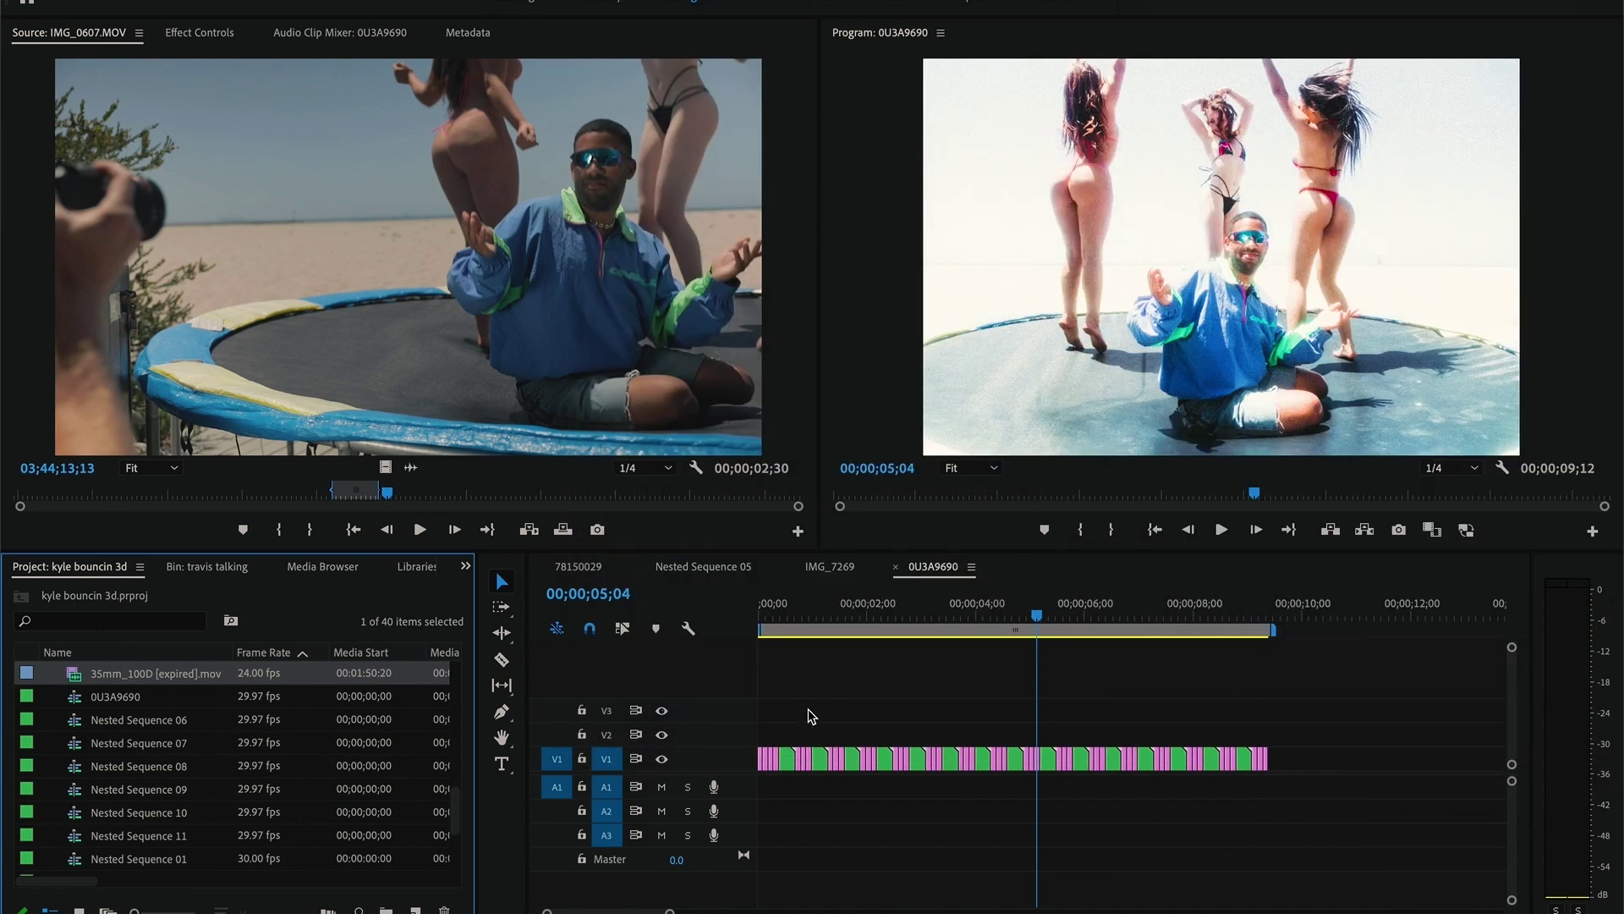
Put 35mm_100D [expired] on the top track, scale it to 186, and blend with Overlay.
drag(784, 717, 759, 718)
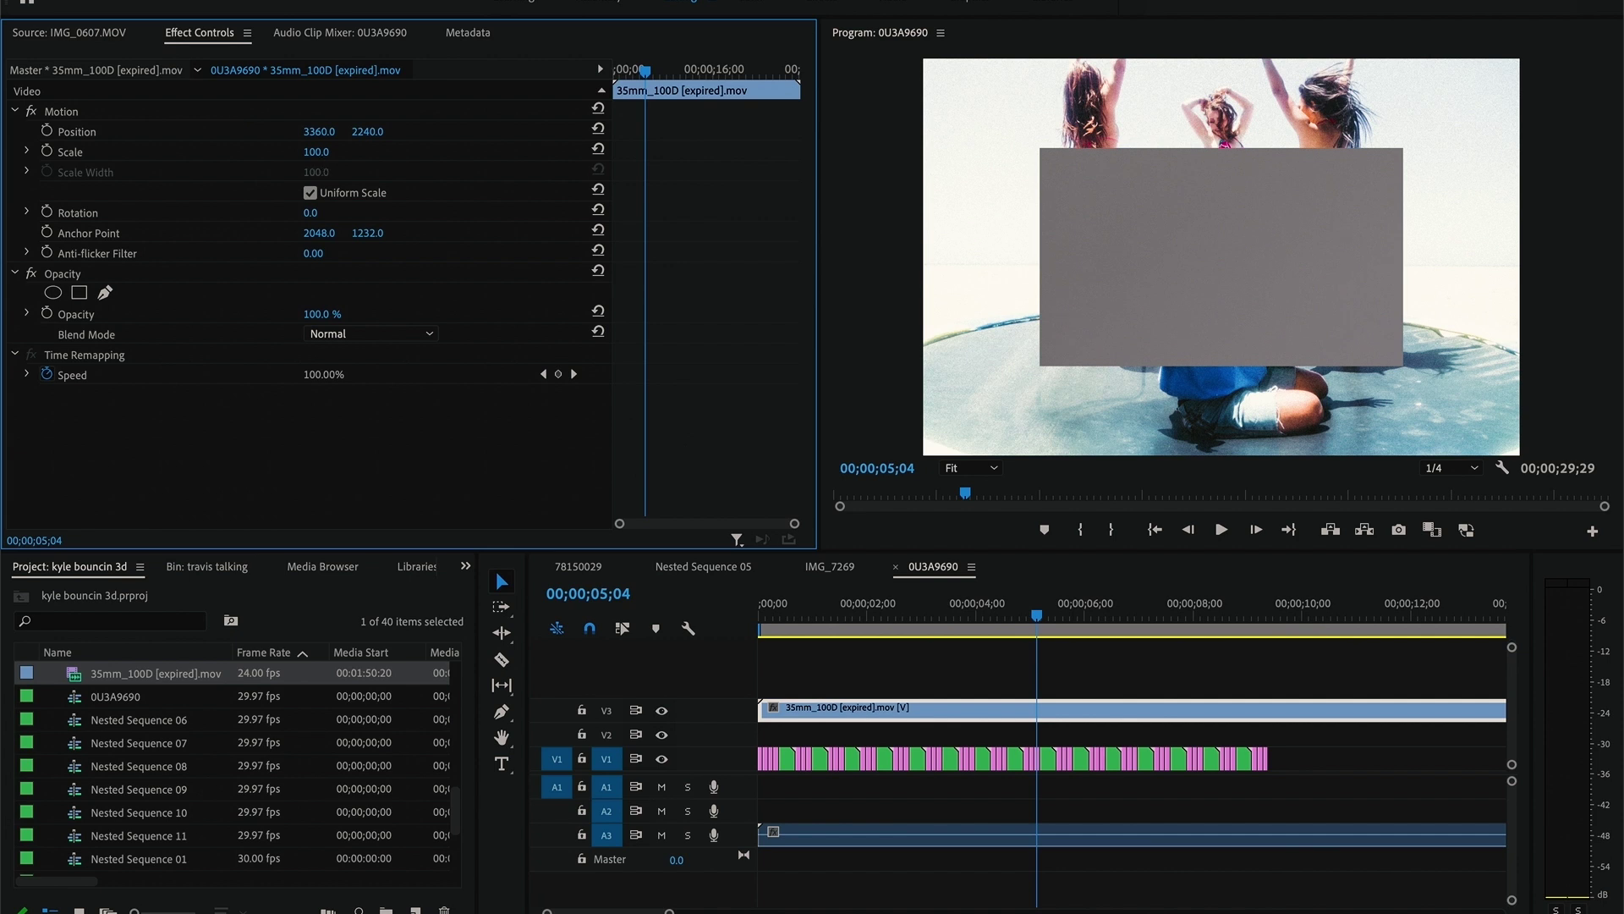
drag(316, 151, 386, 151)
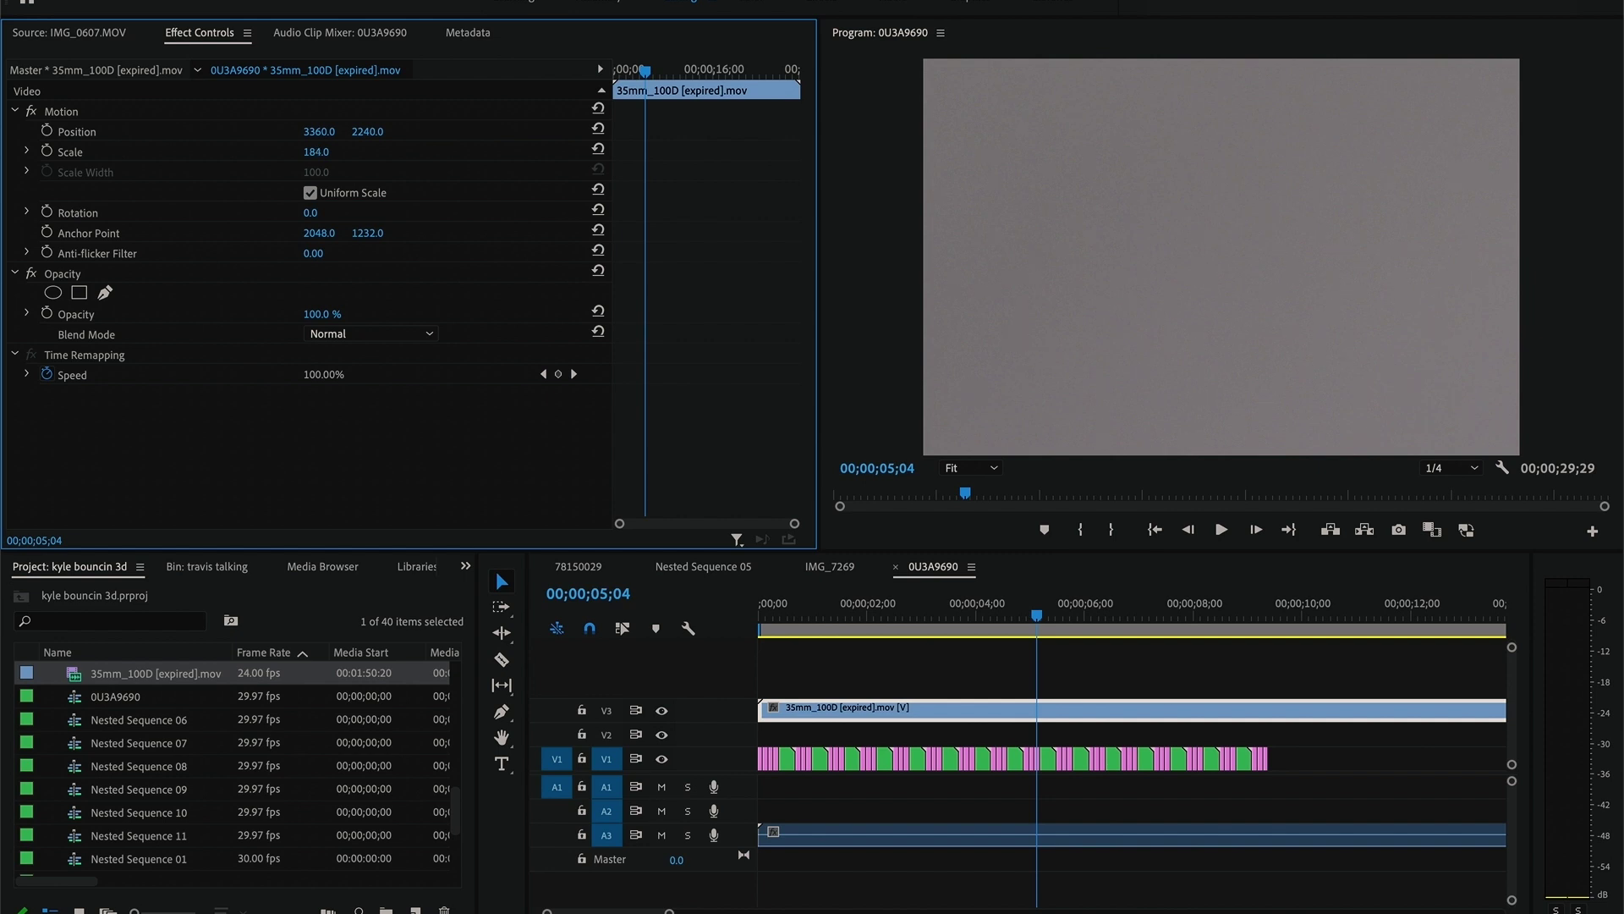
click(358, 333)
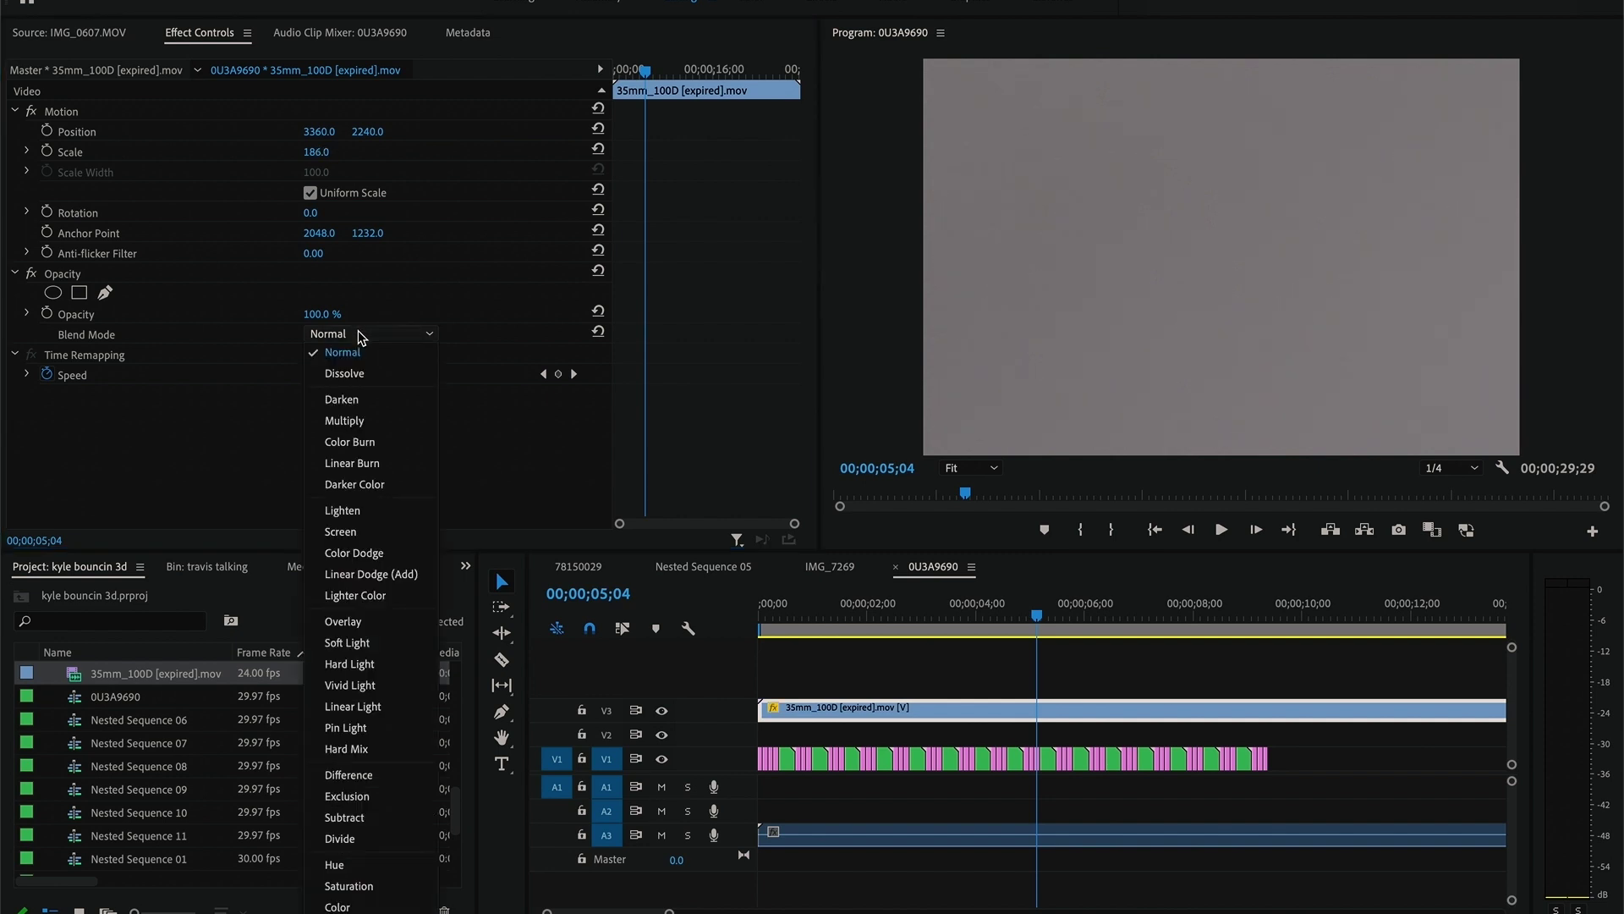
click(342, 622)
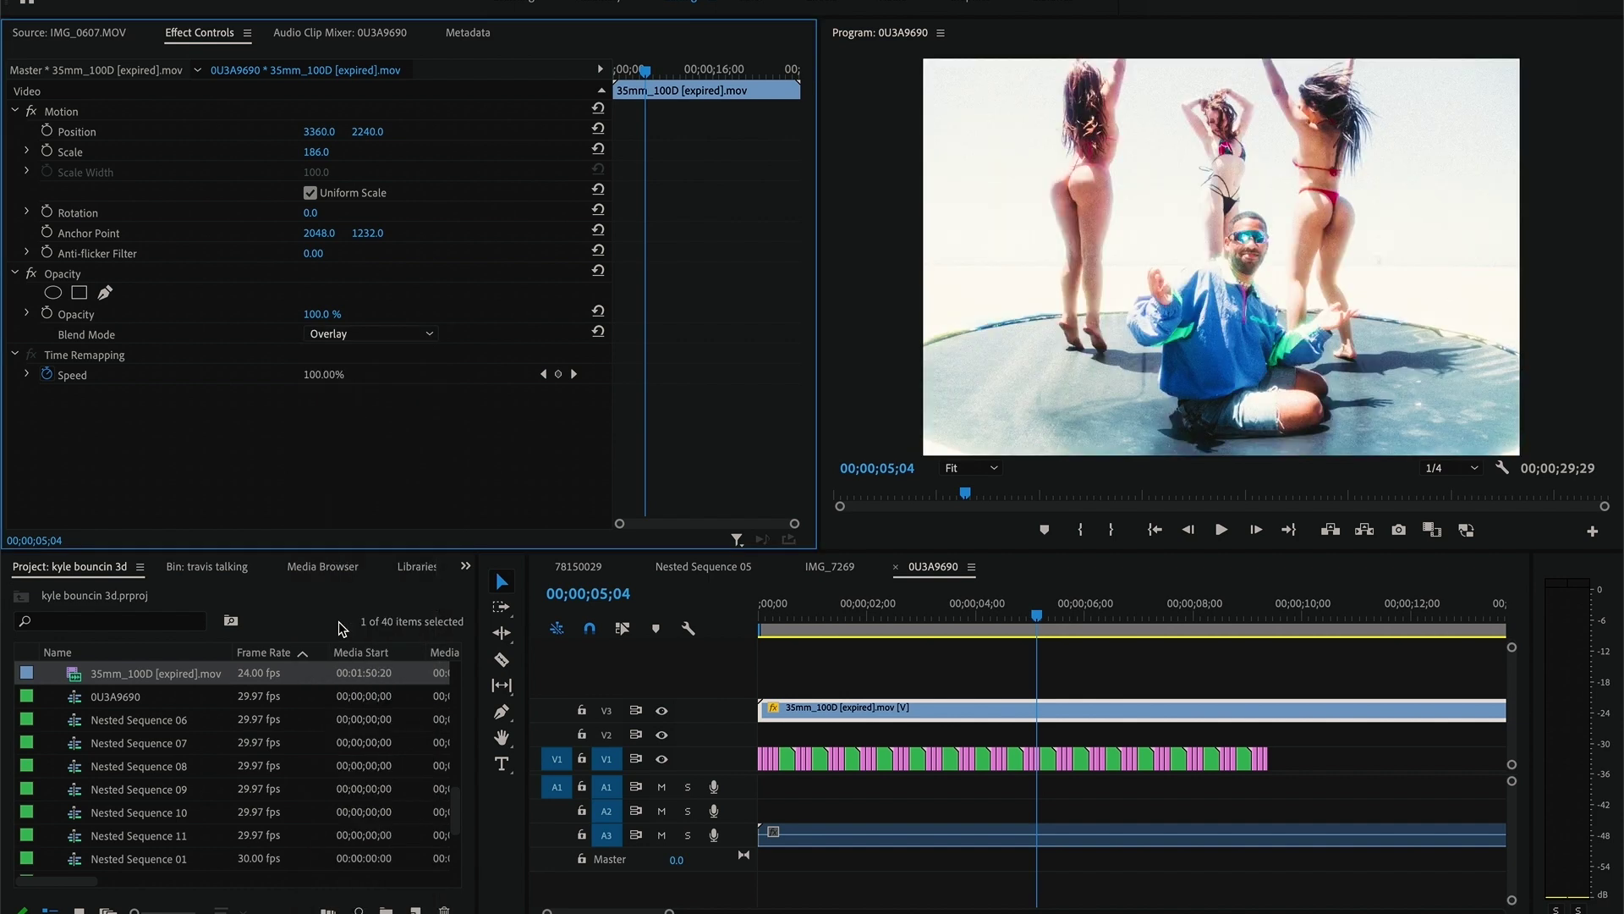
click(370, 342)
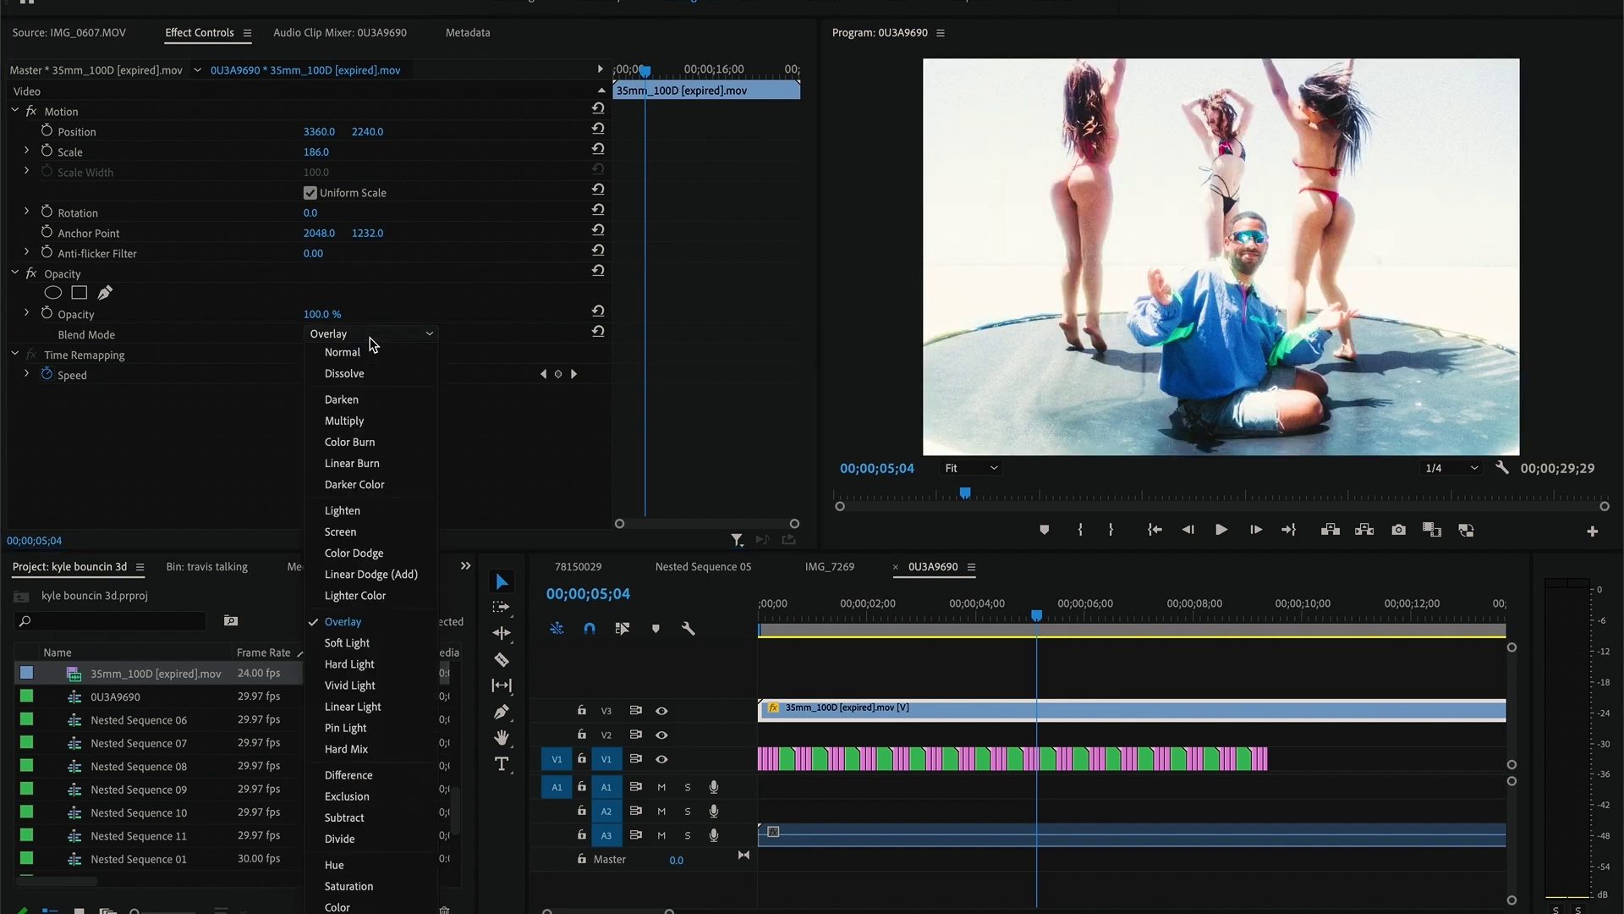
click(347, 643)
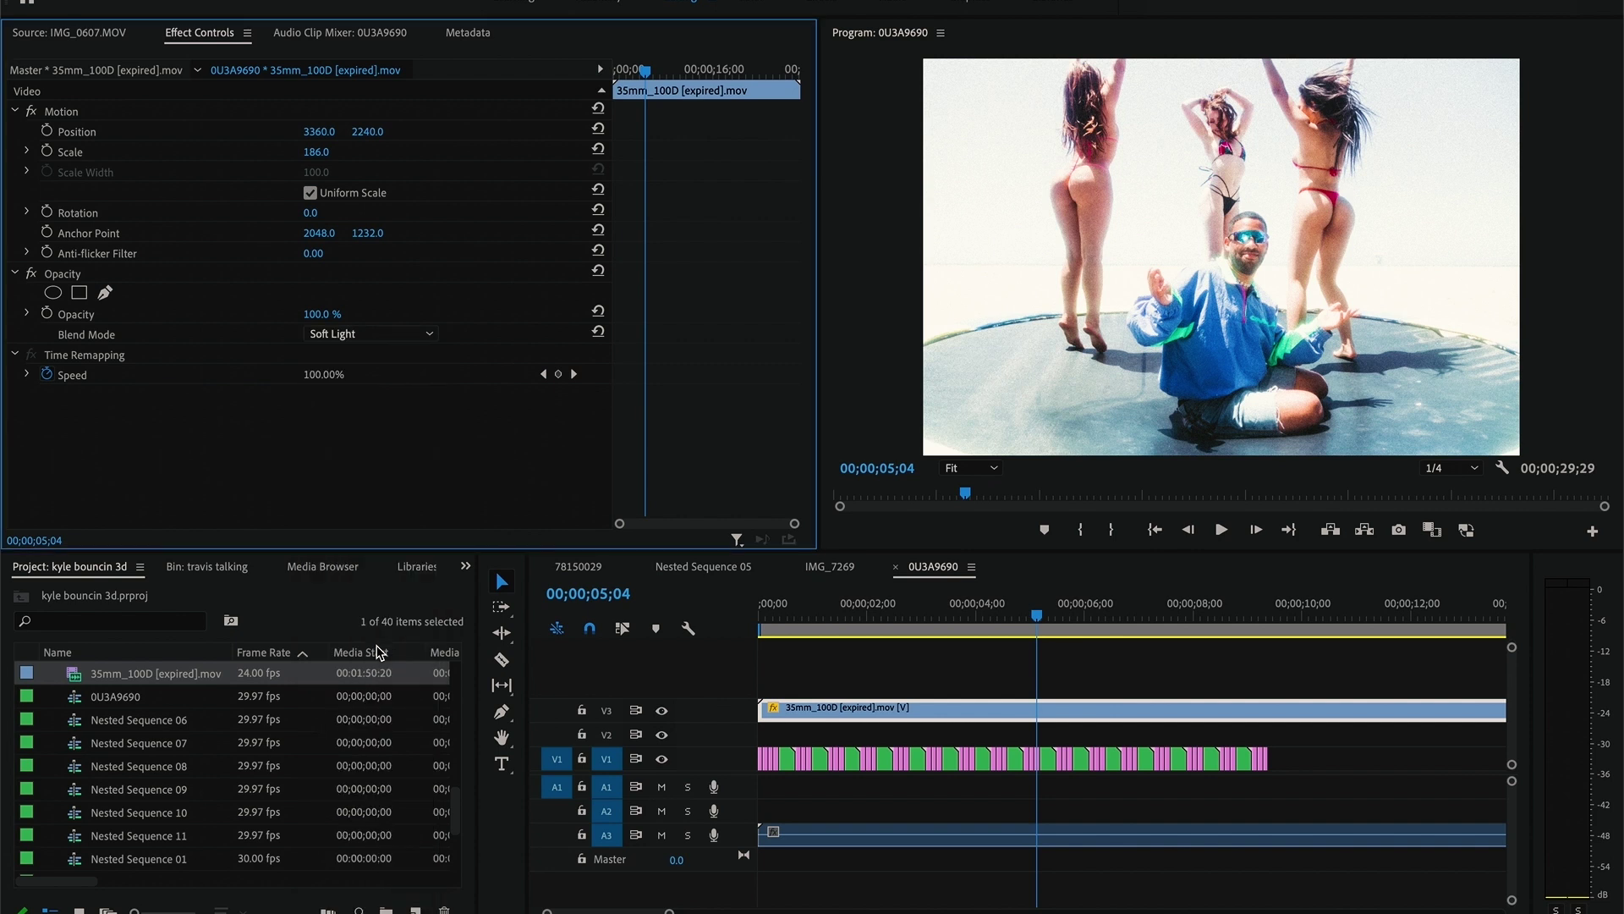
click(327, 332)
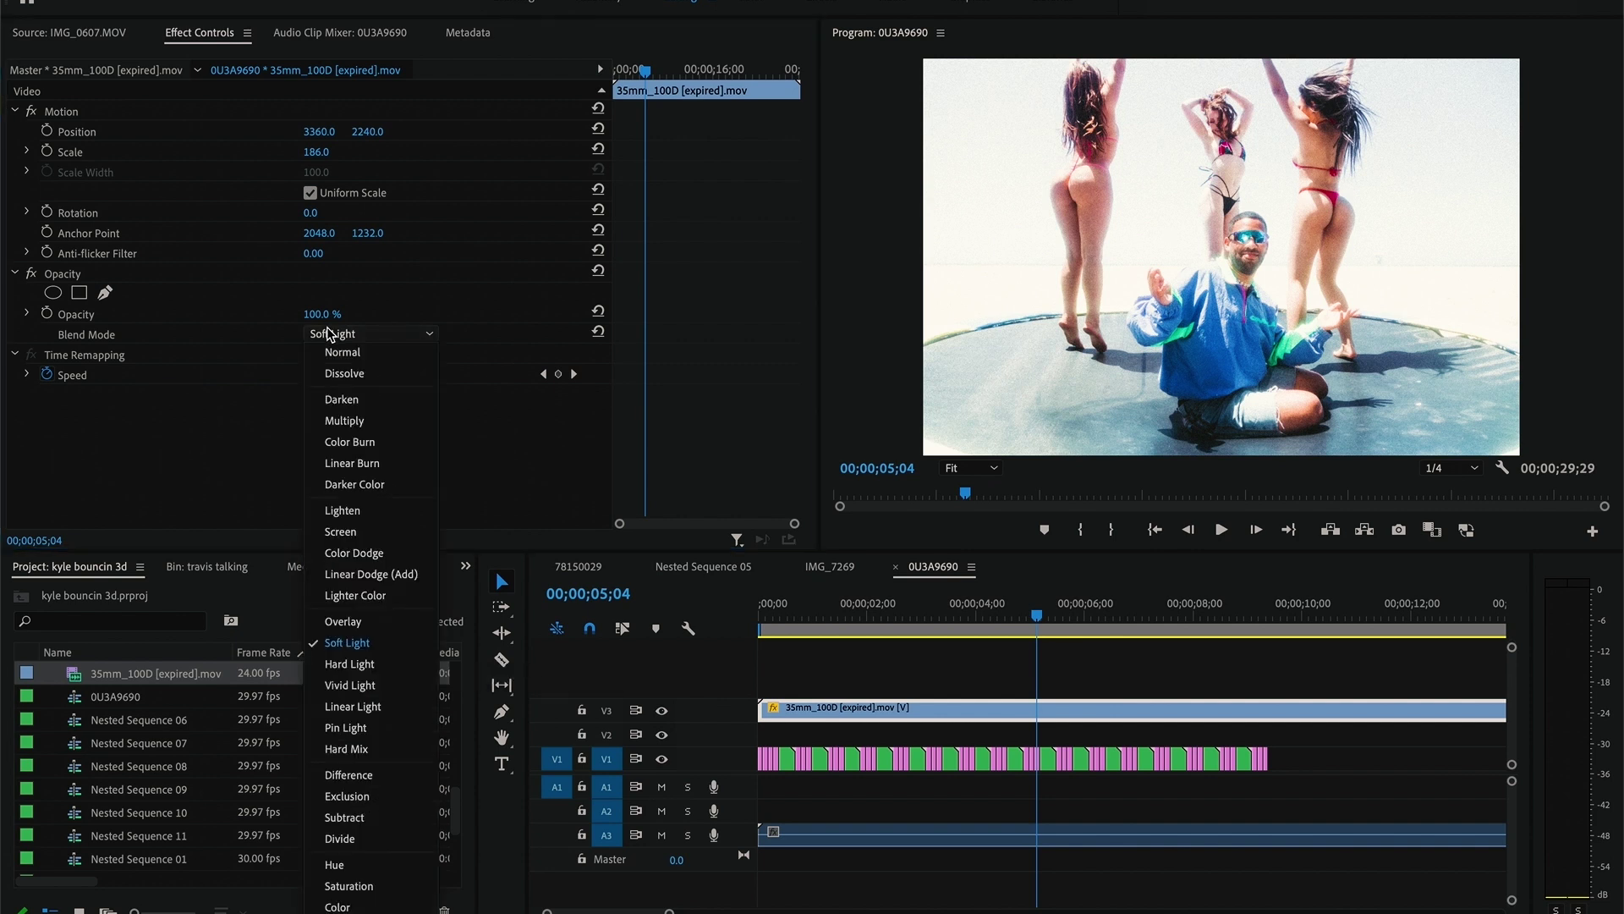
click(343, 621)
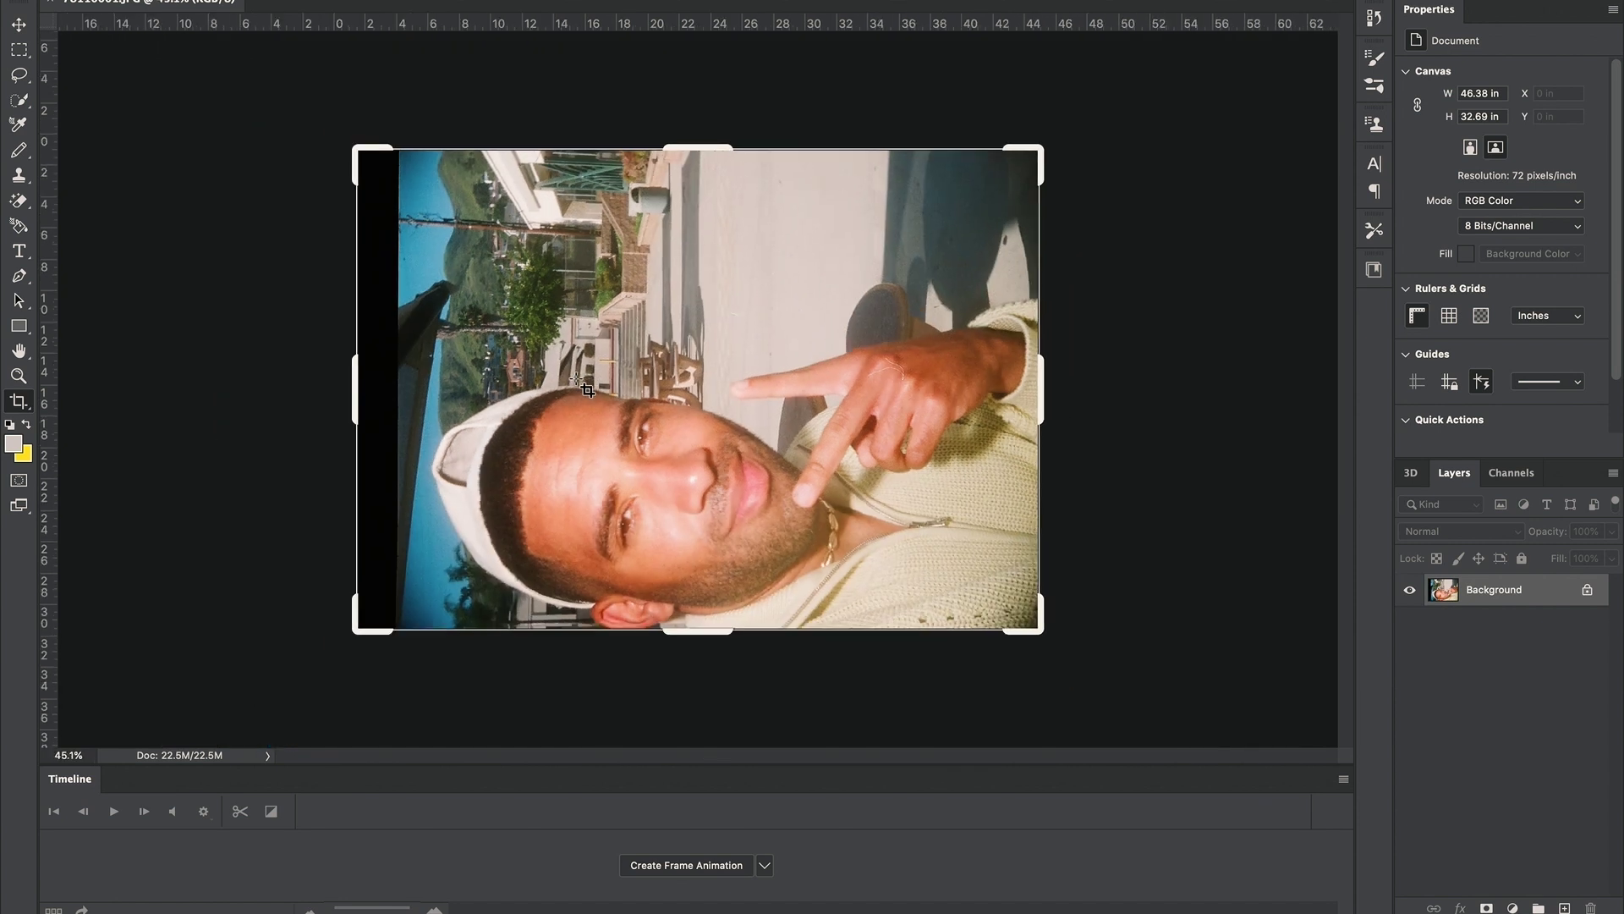
Commit the crop and place photo 78110002 on the canvas as a layer.
double_click(587, 390)
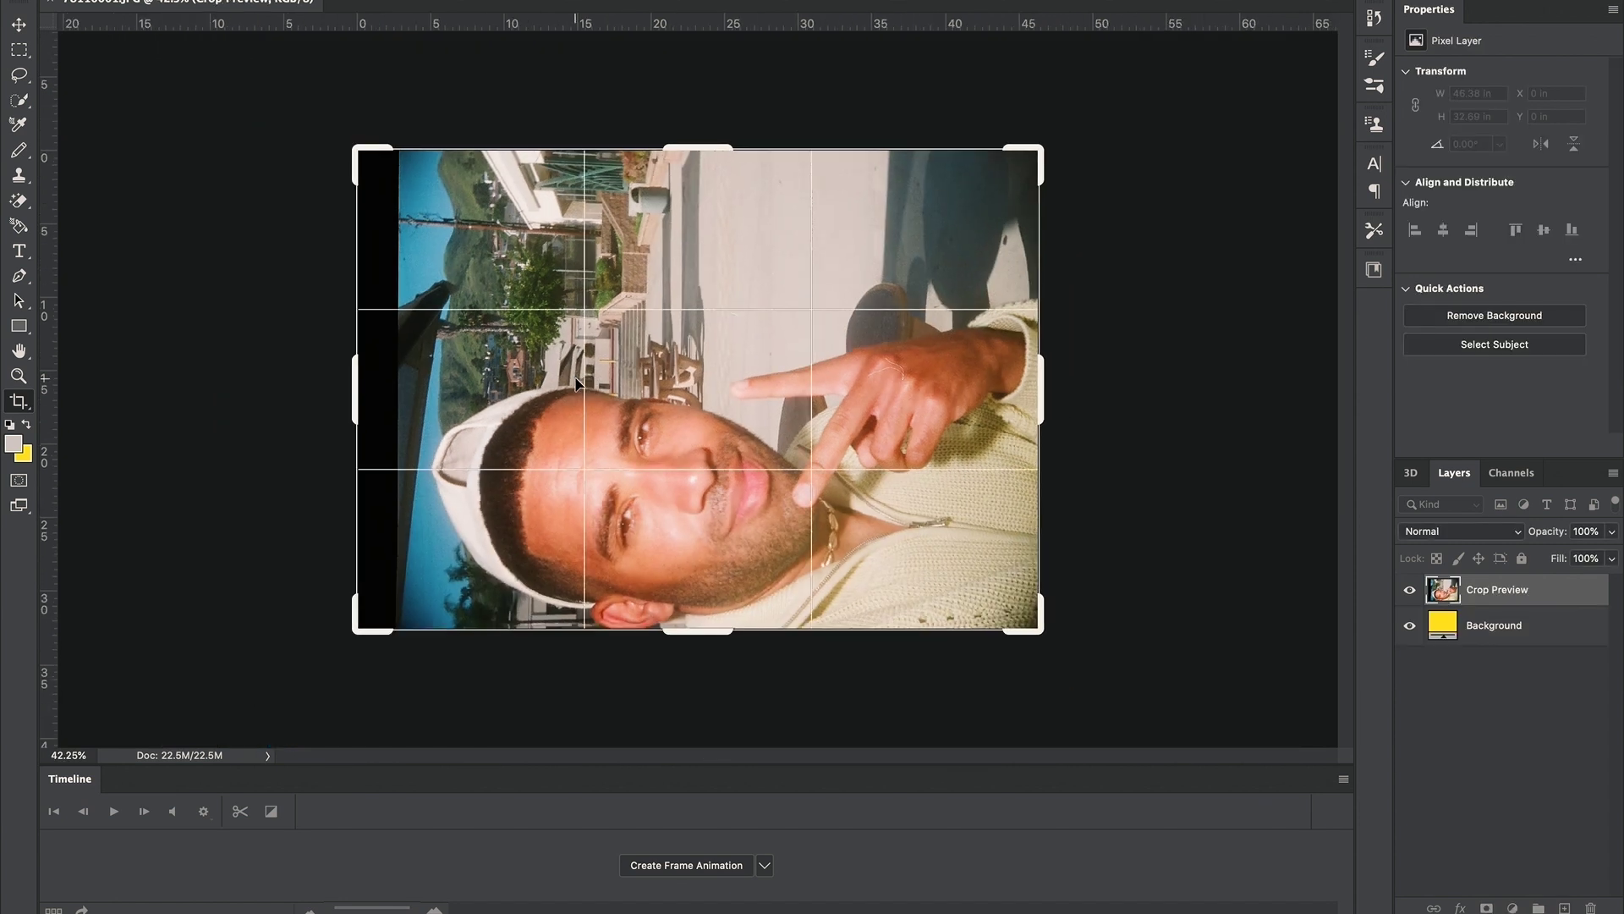
click(211, 880)
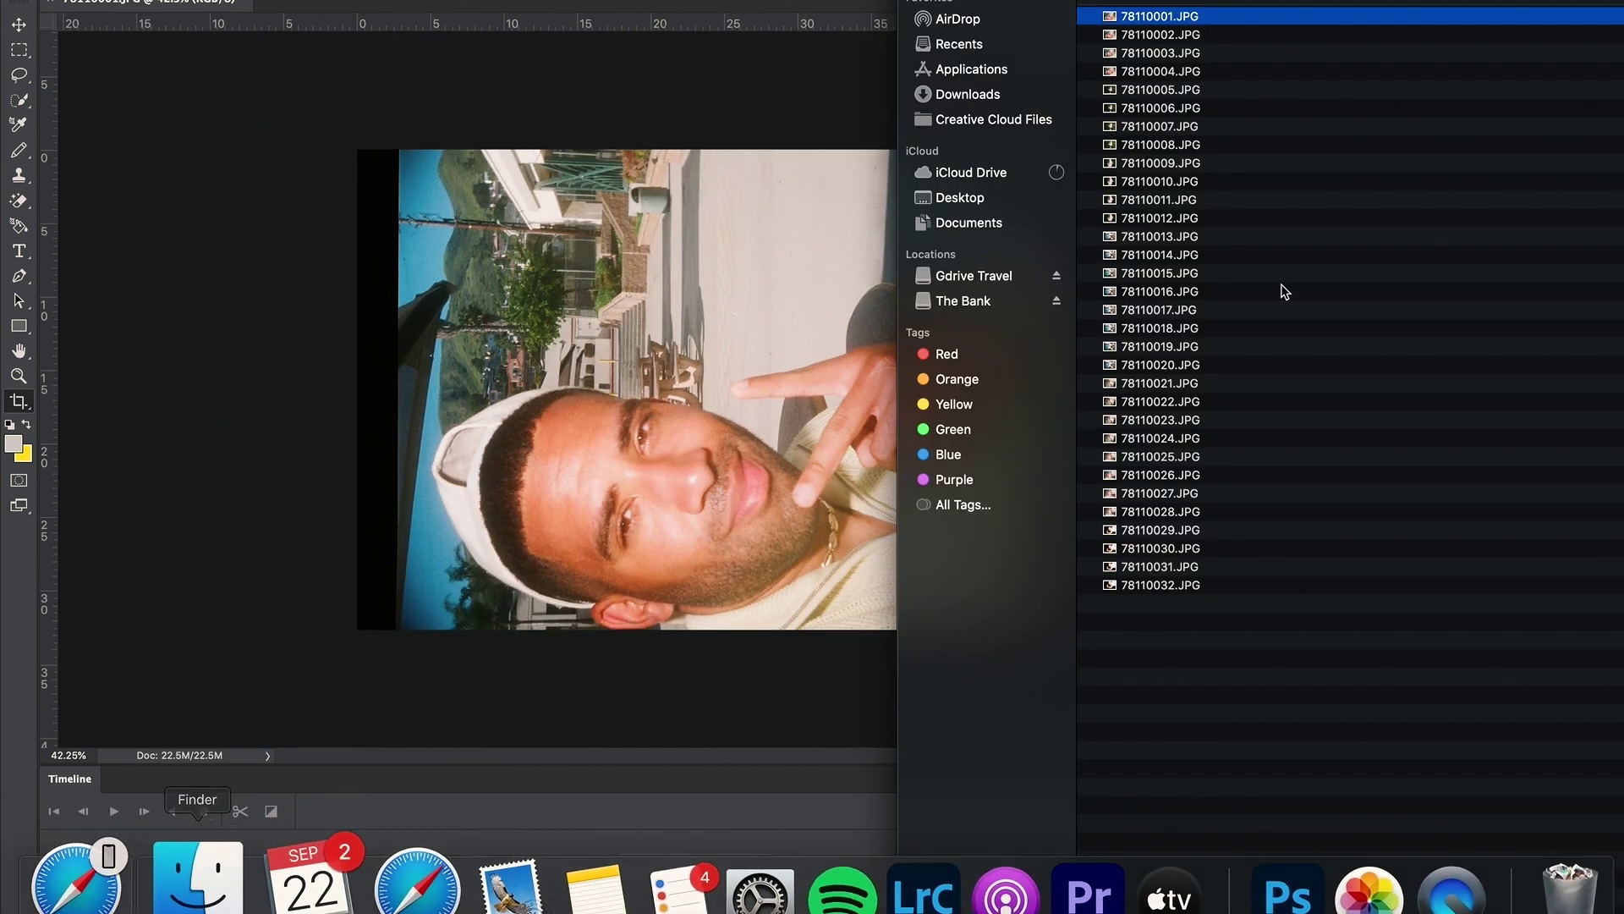
click(1163, 36)
drag(811, 244, 811, 245)
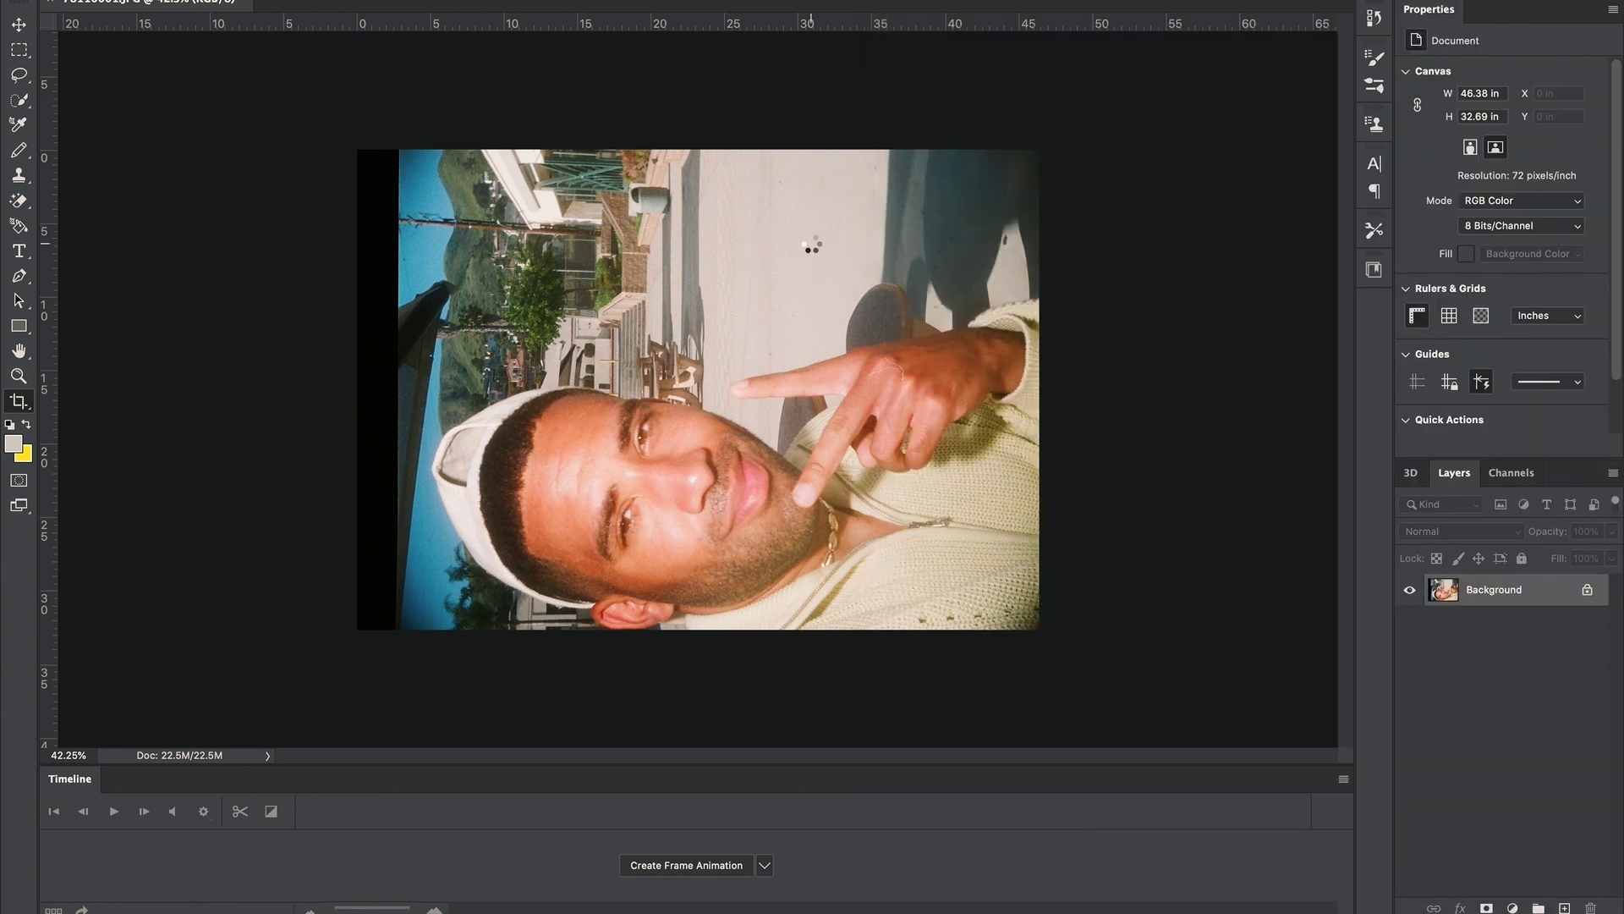
key(Return)
Place photos 78110003 and 78110004 as embedded layers above it.
double_click(810, 241)
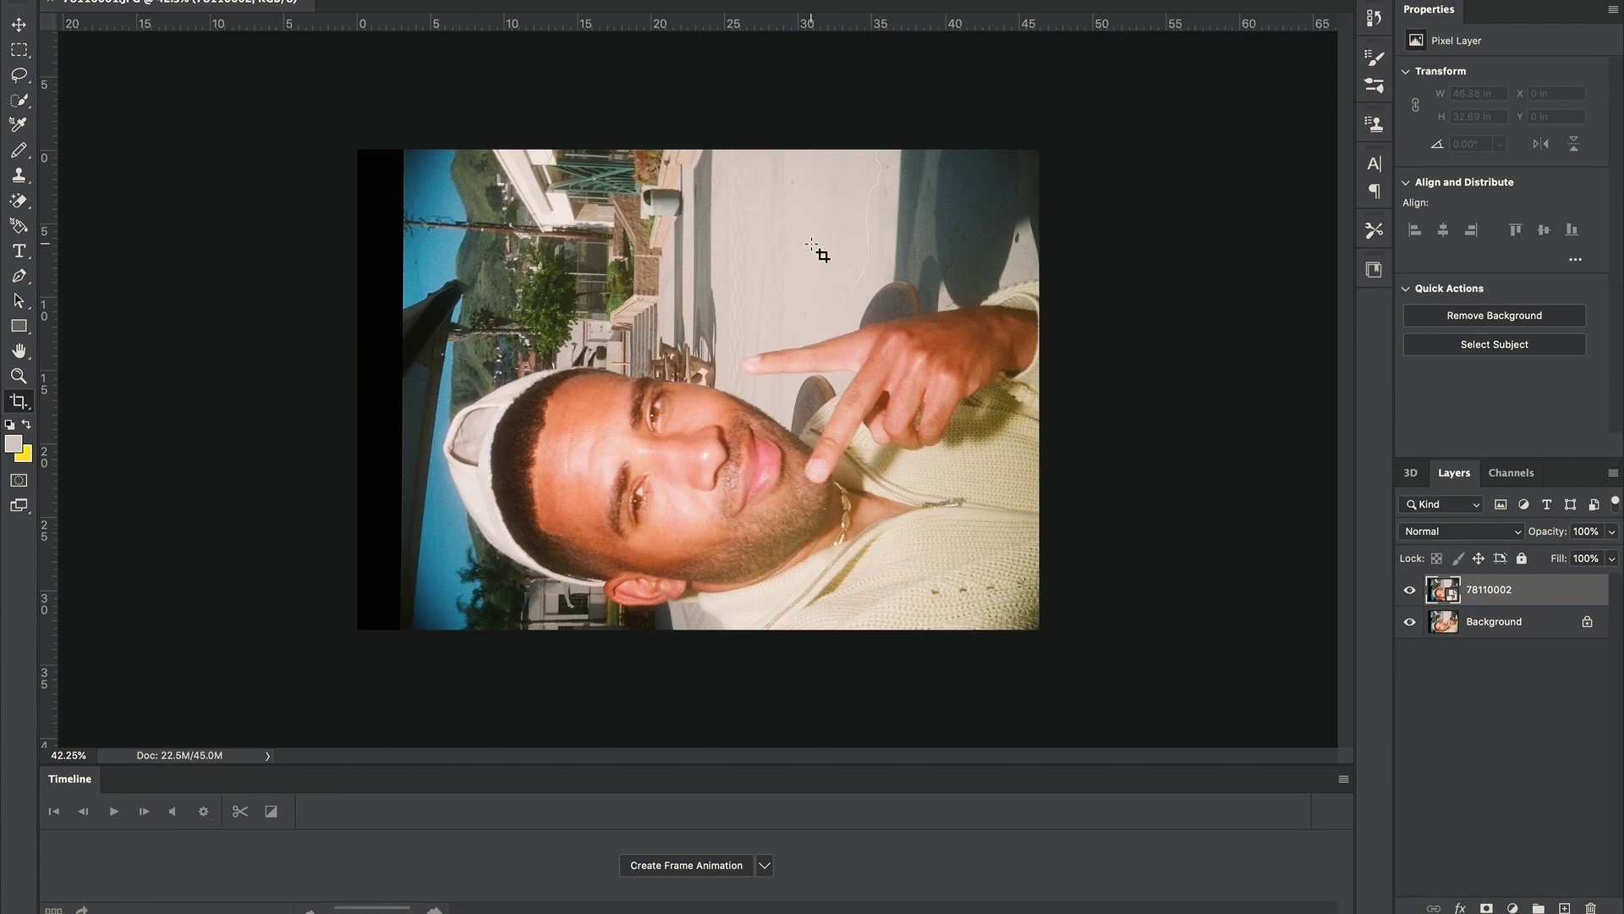
click(222, 865)
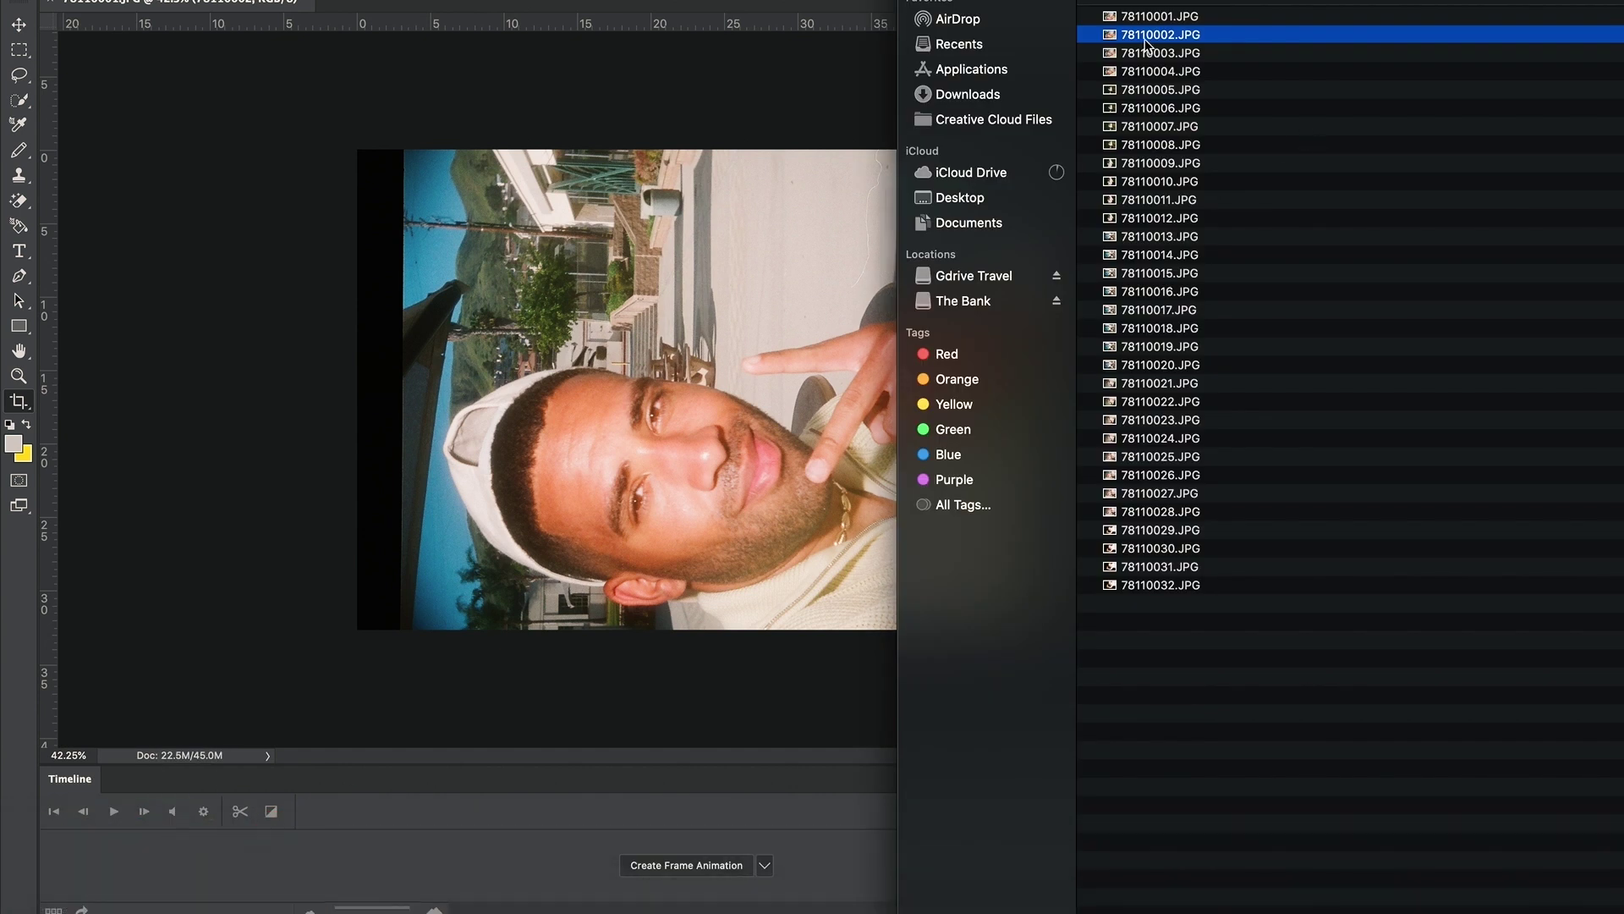
drag(1166, 56, 710, 258)
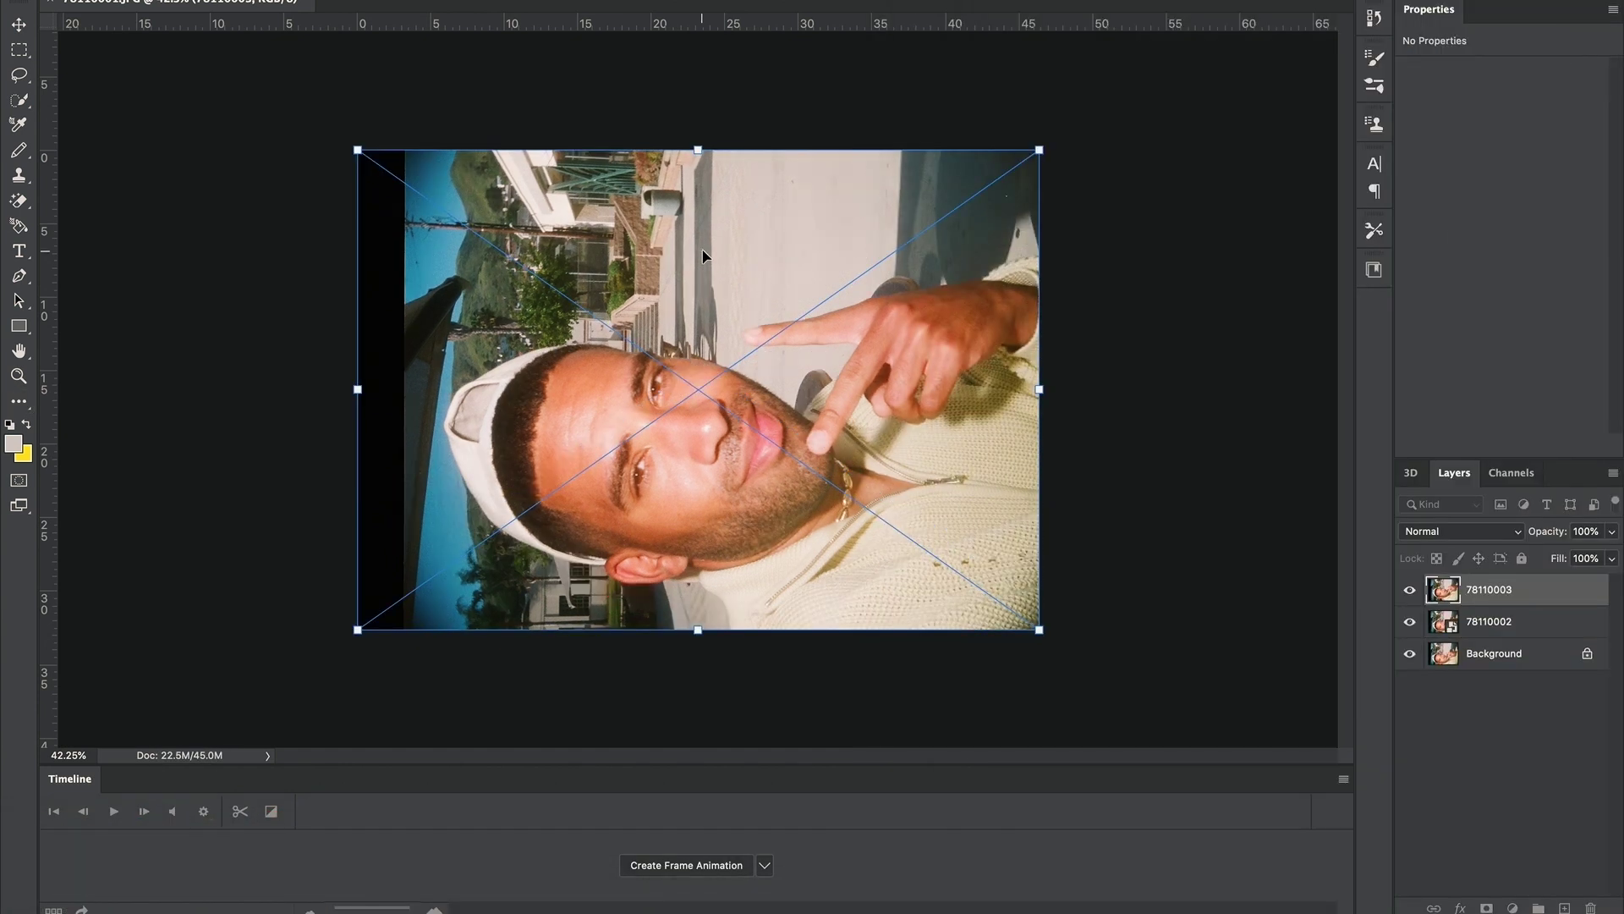
key(Return)
mouse_move(199, 855)
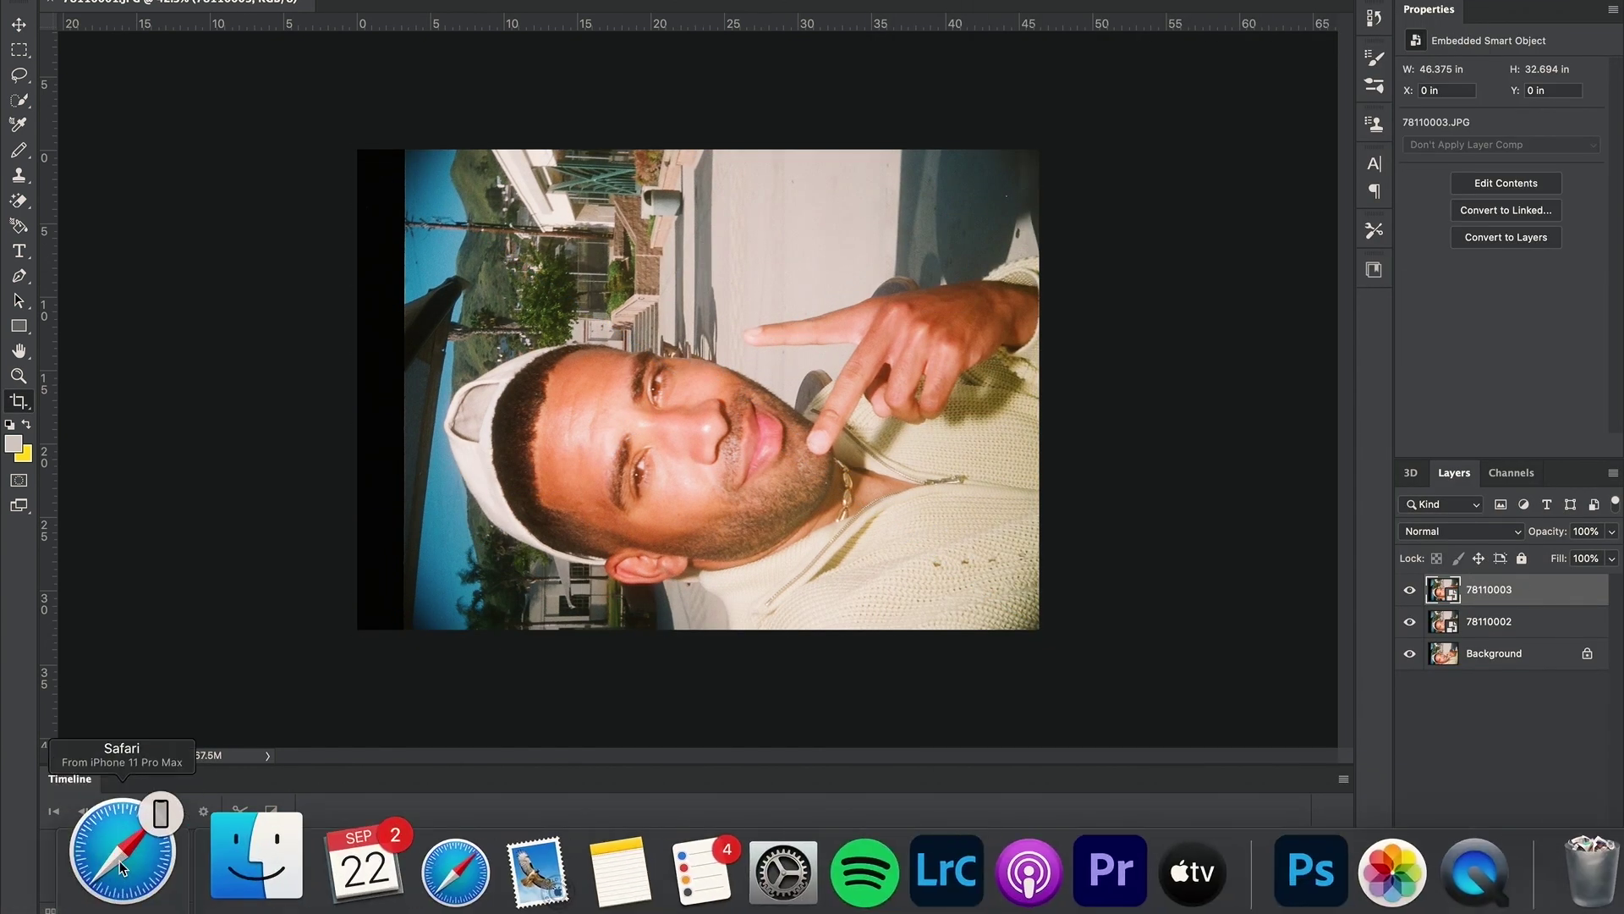
click(199, 854)
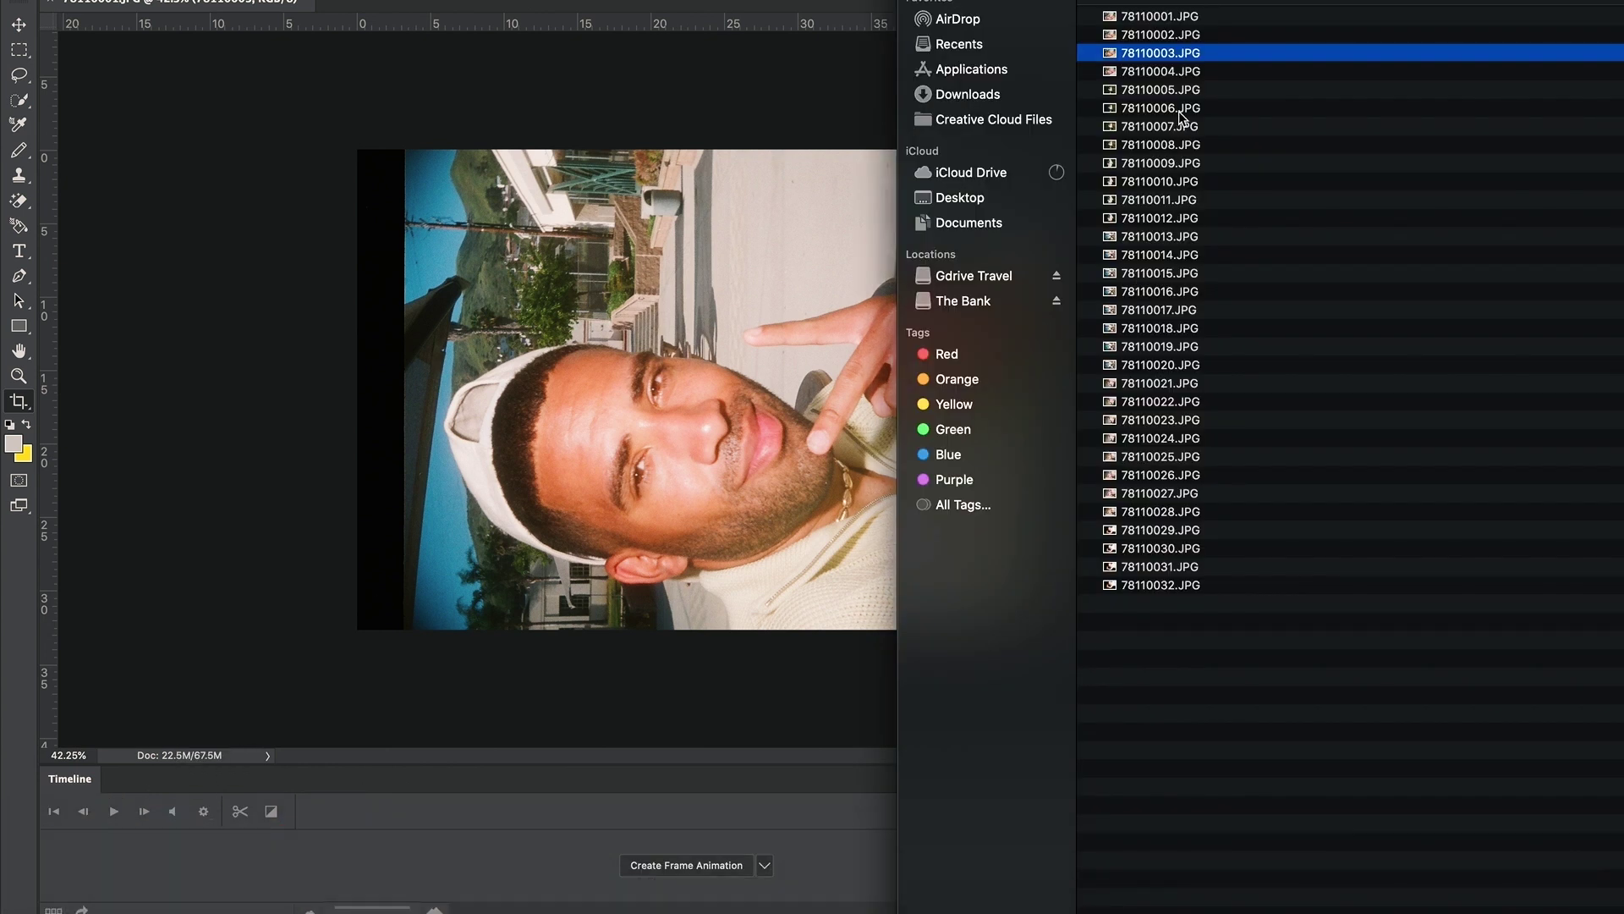
drag(1173, 71, 745, 361)
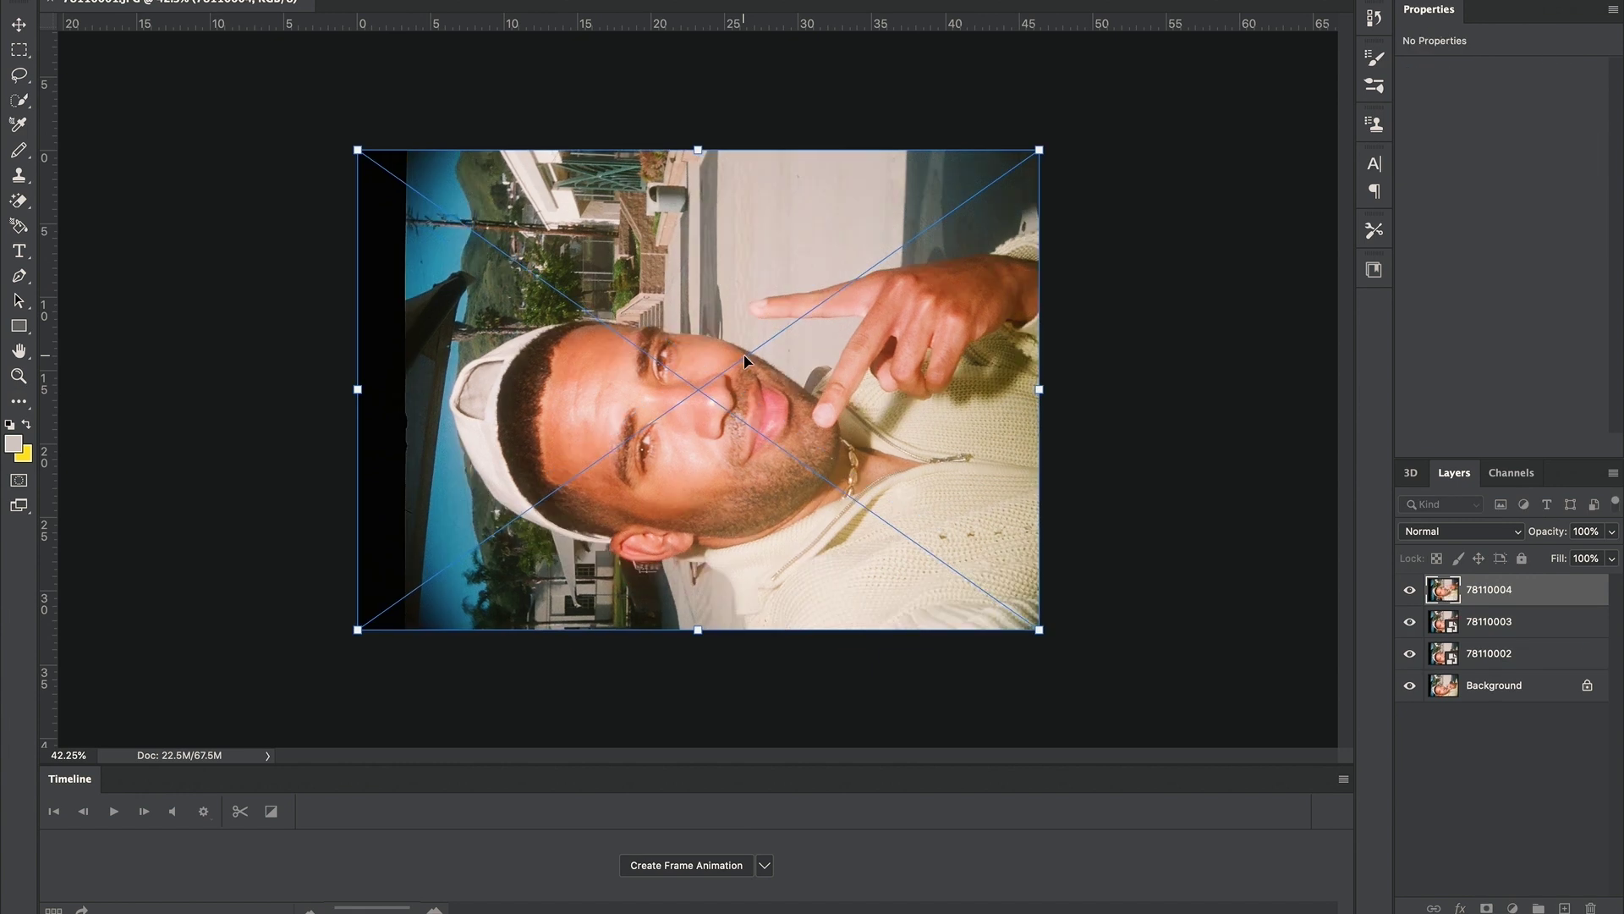
key(Return)
Unlock the Background into Layer 0 and select all four photo layers.
key(c)
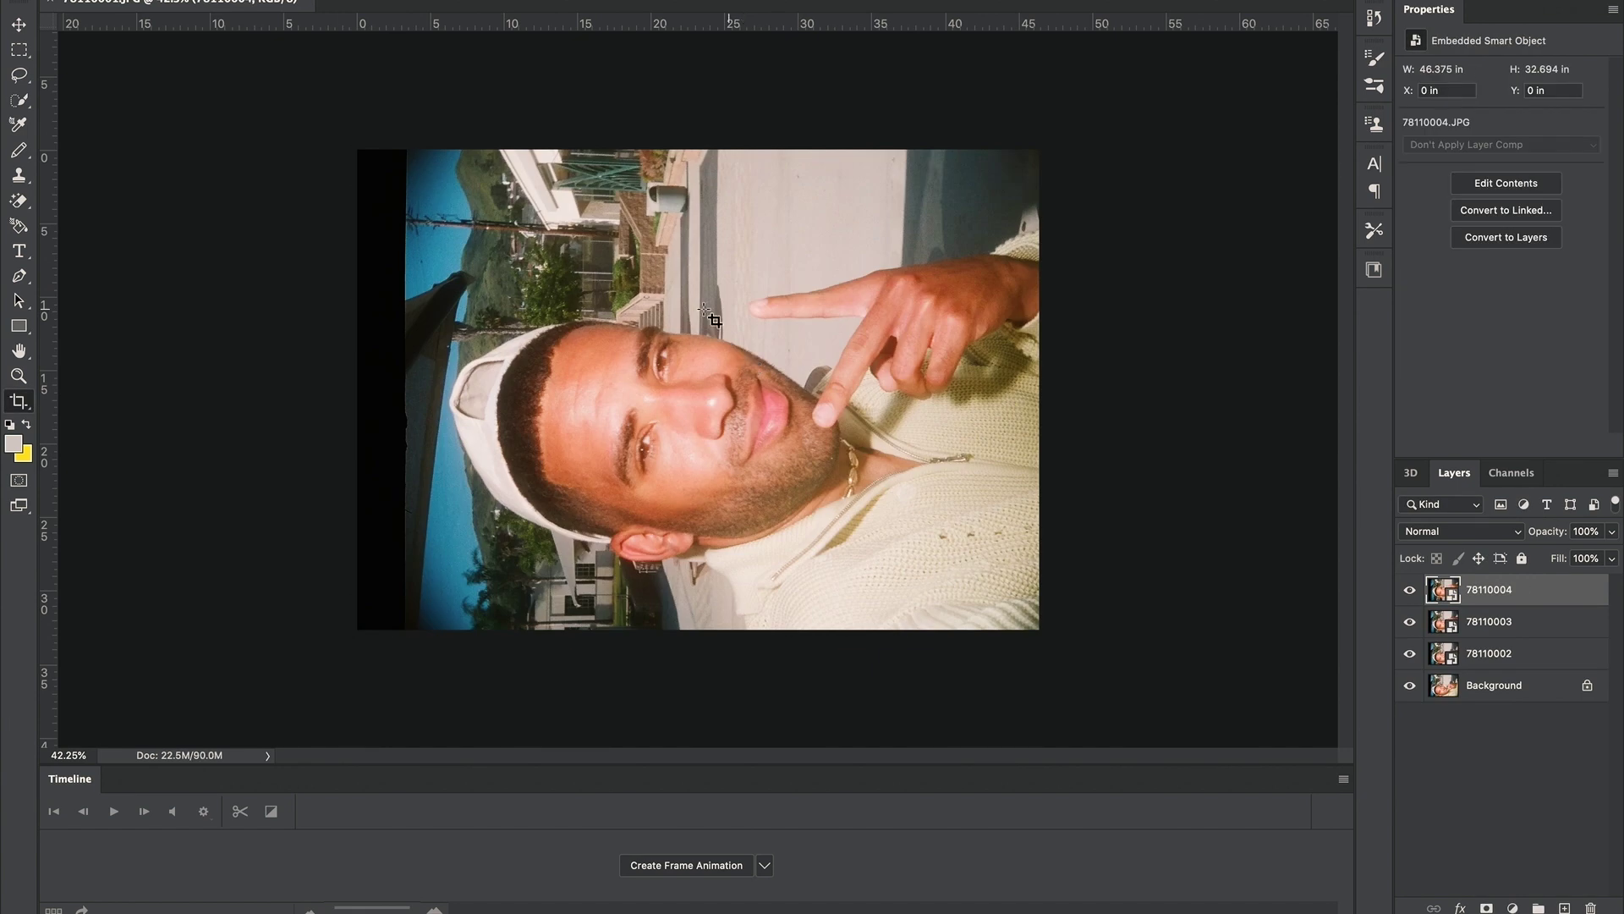
shift+click(1566, 687)
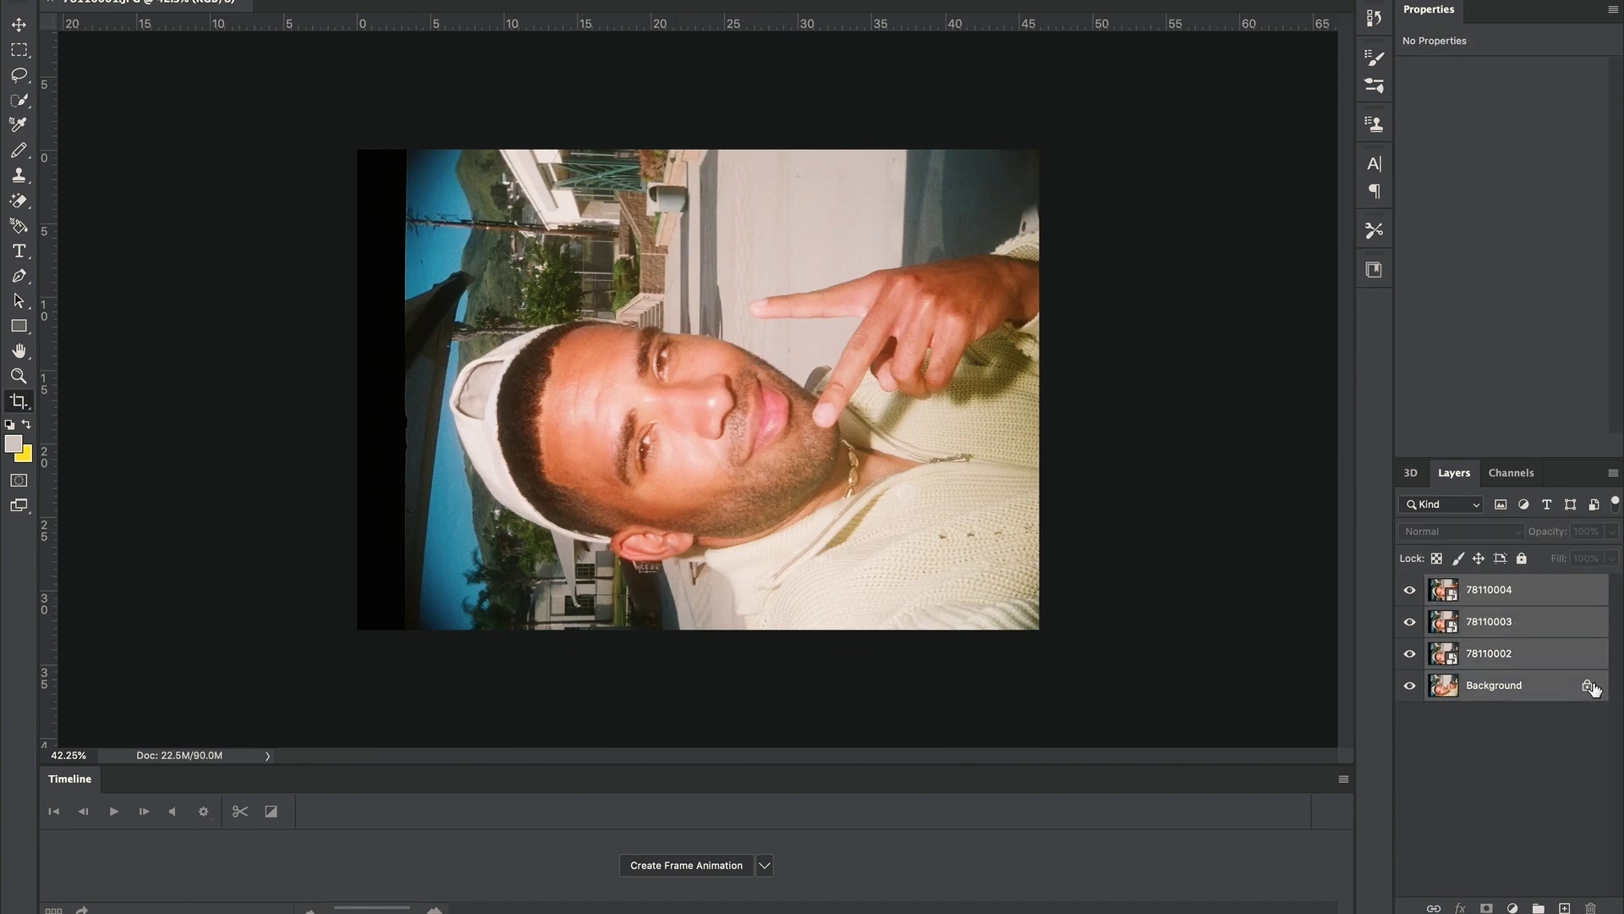
click(1589, 687)
shift+click(1500, 587)
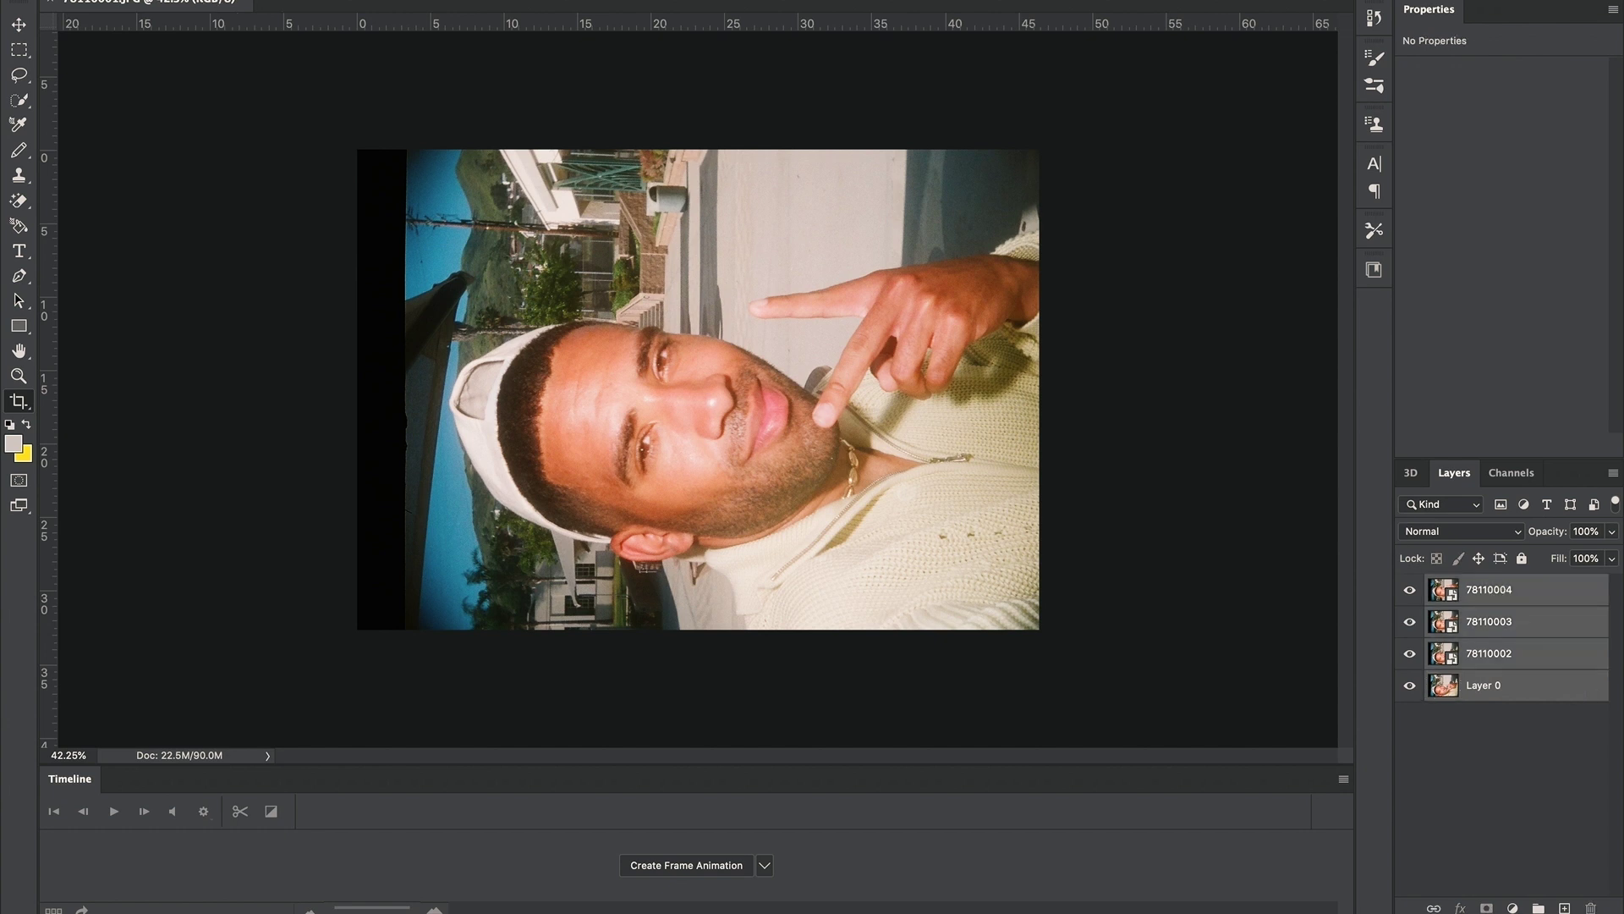
click(148, 1)
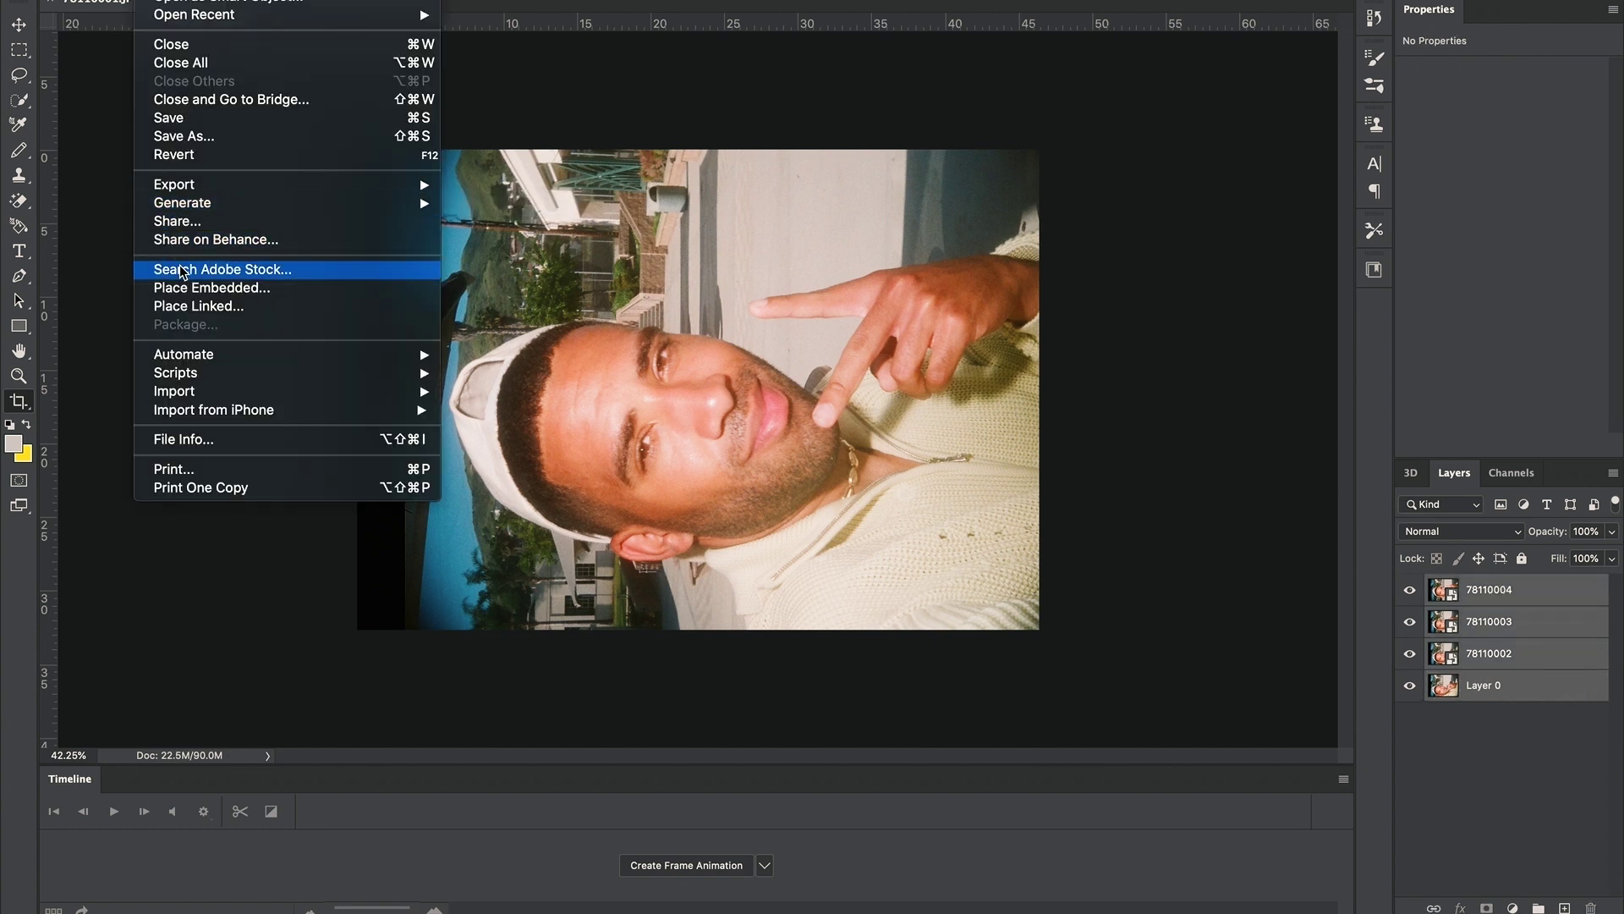
Apply Edit > Transform > Rotate 90° Clockwise to all four layers.
mouse_move(192, 1)
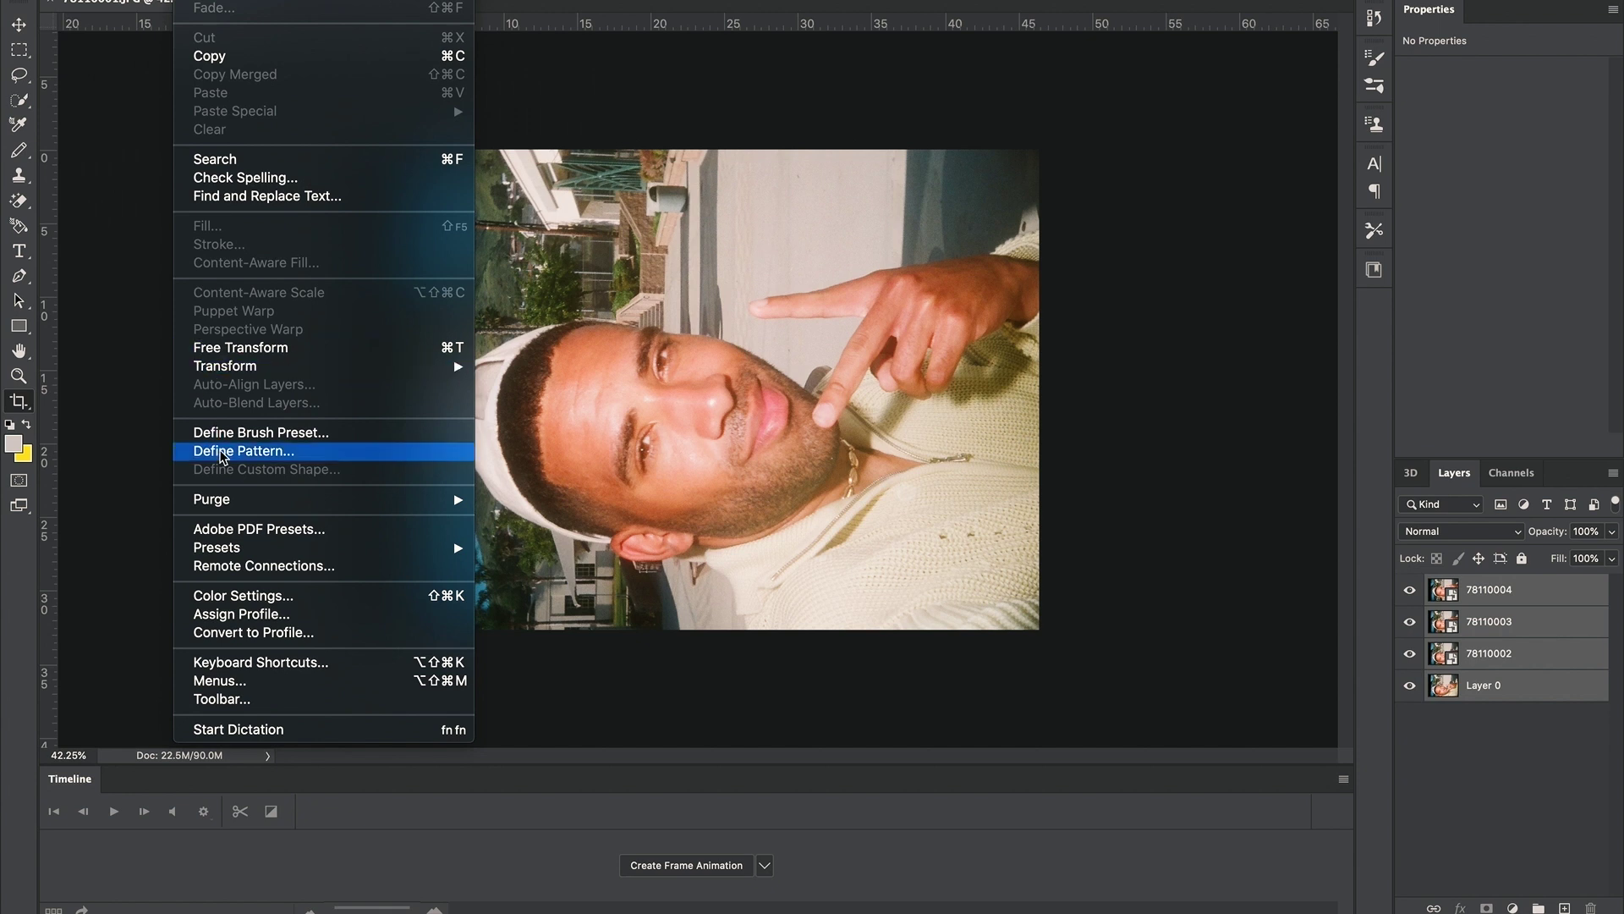
mouse_move(410, 371)
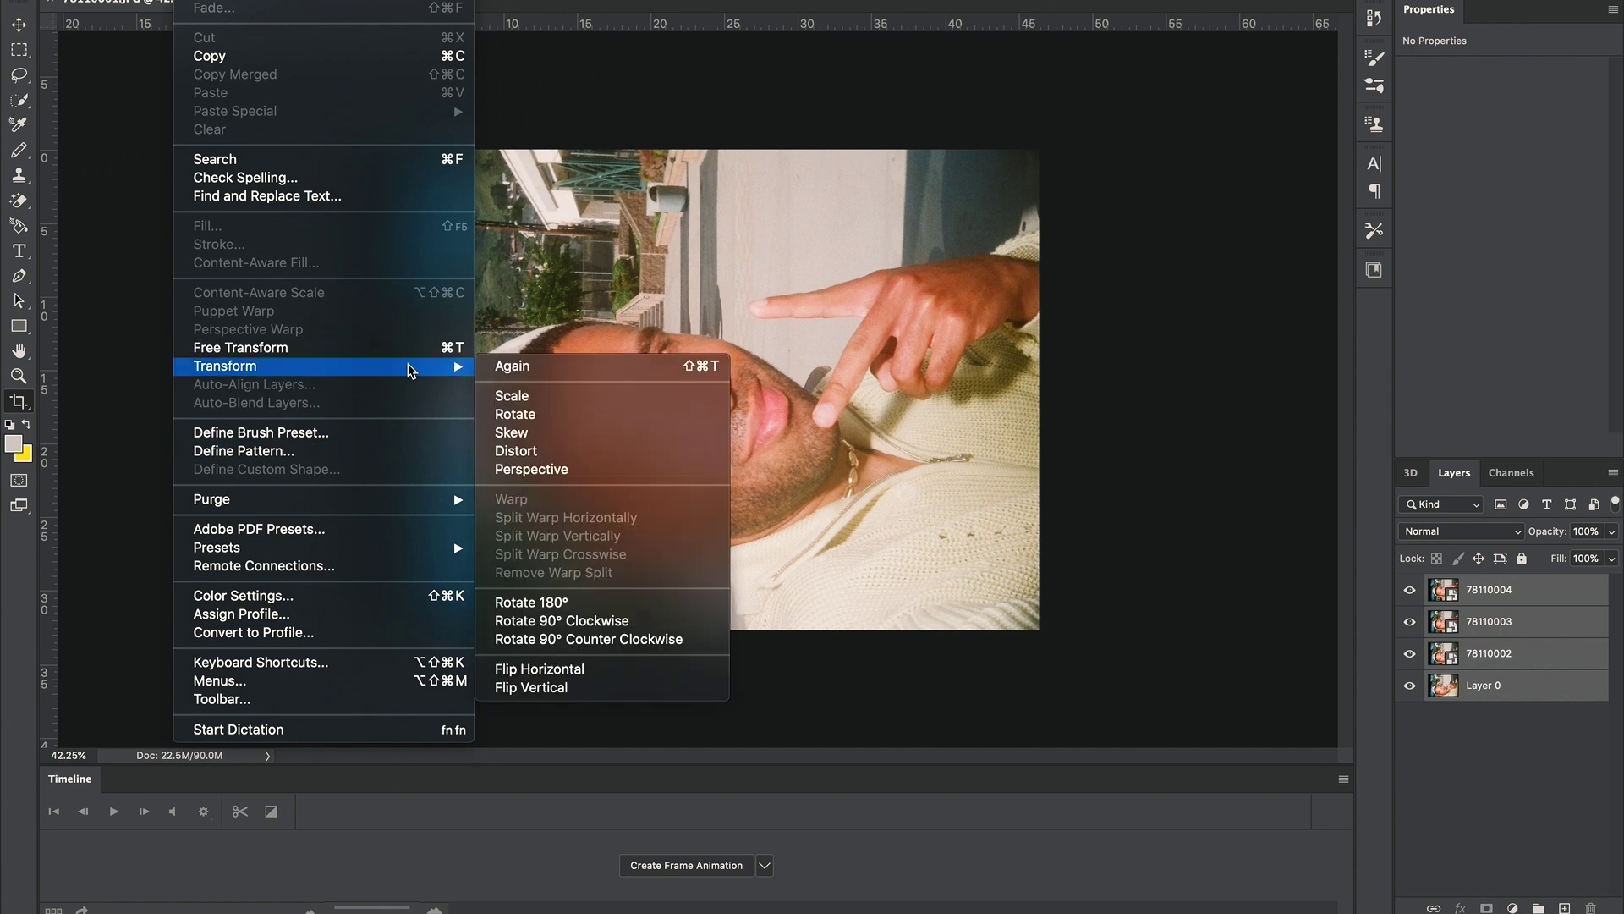
click(564, 620)
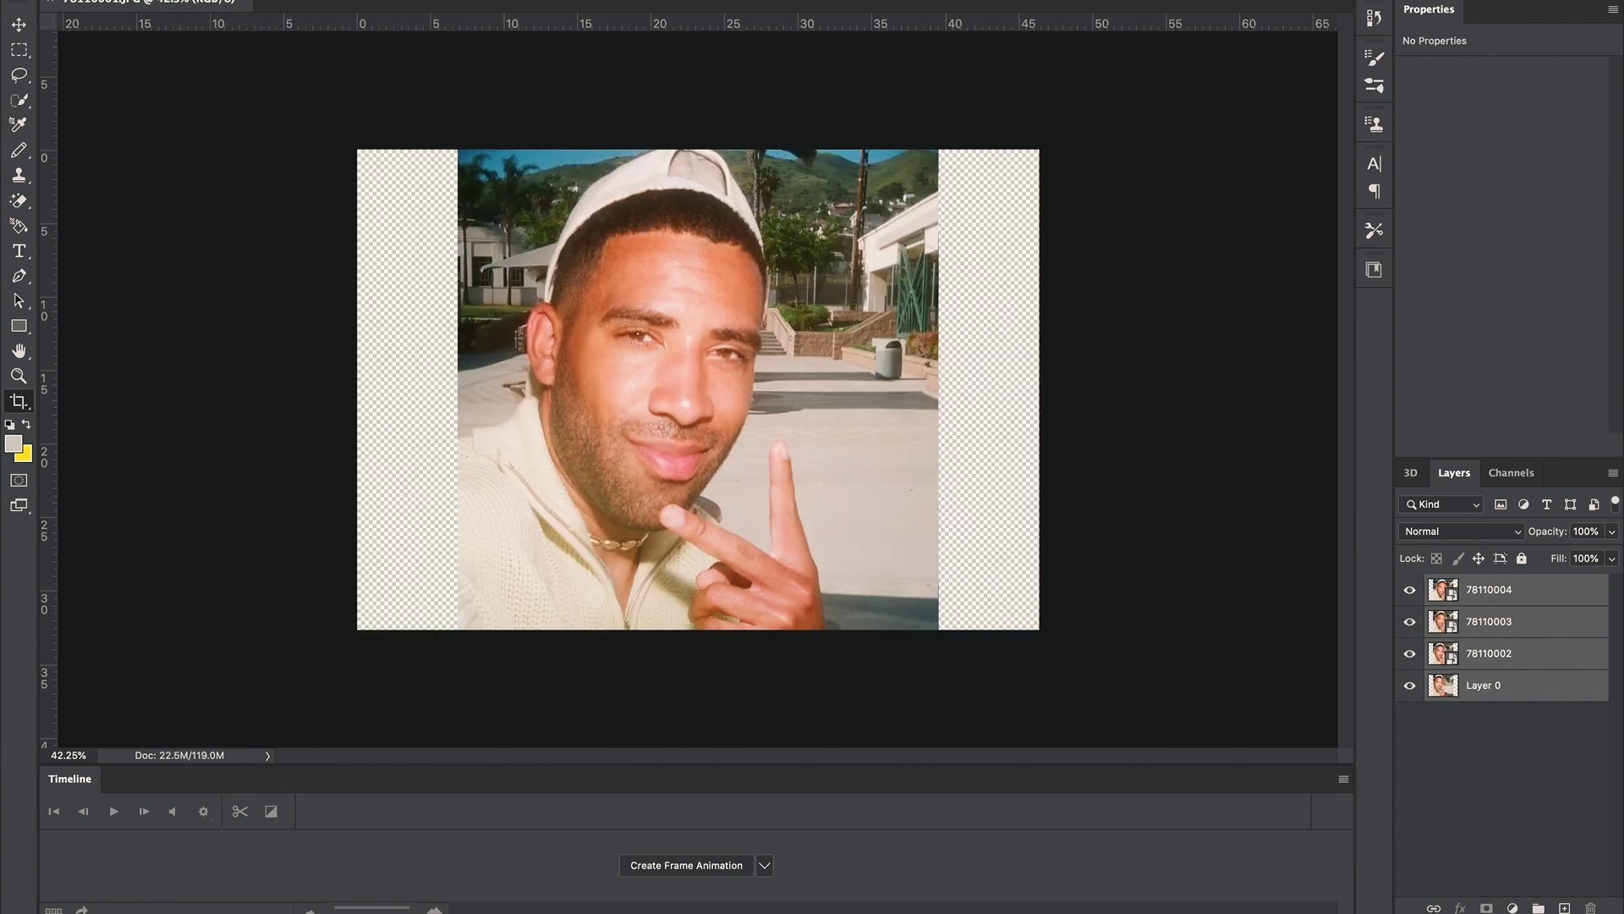
Crop the canvas to the upright portrait, trimming the transparent side strips.
drag(714, 630, 715, 707)
key(Return)
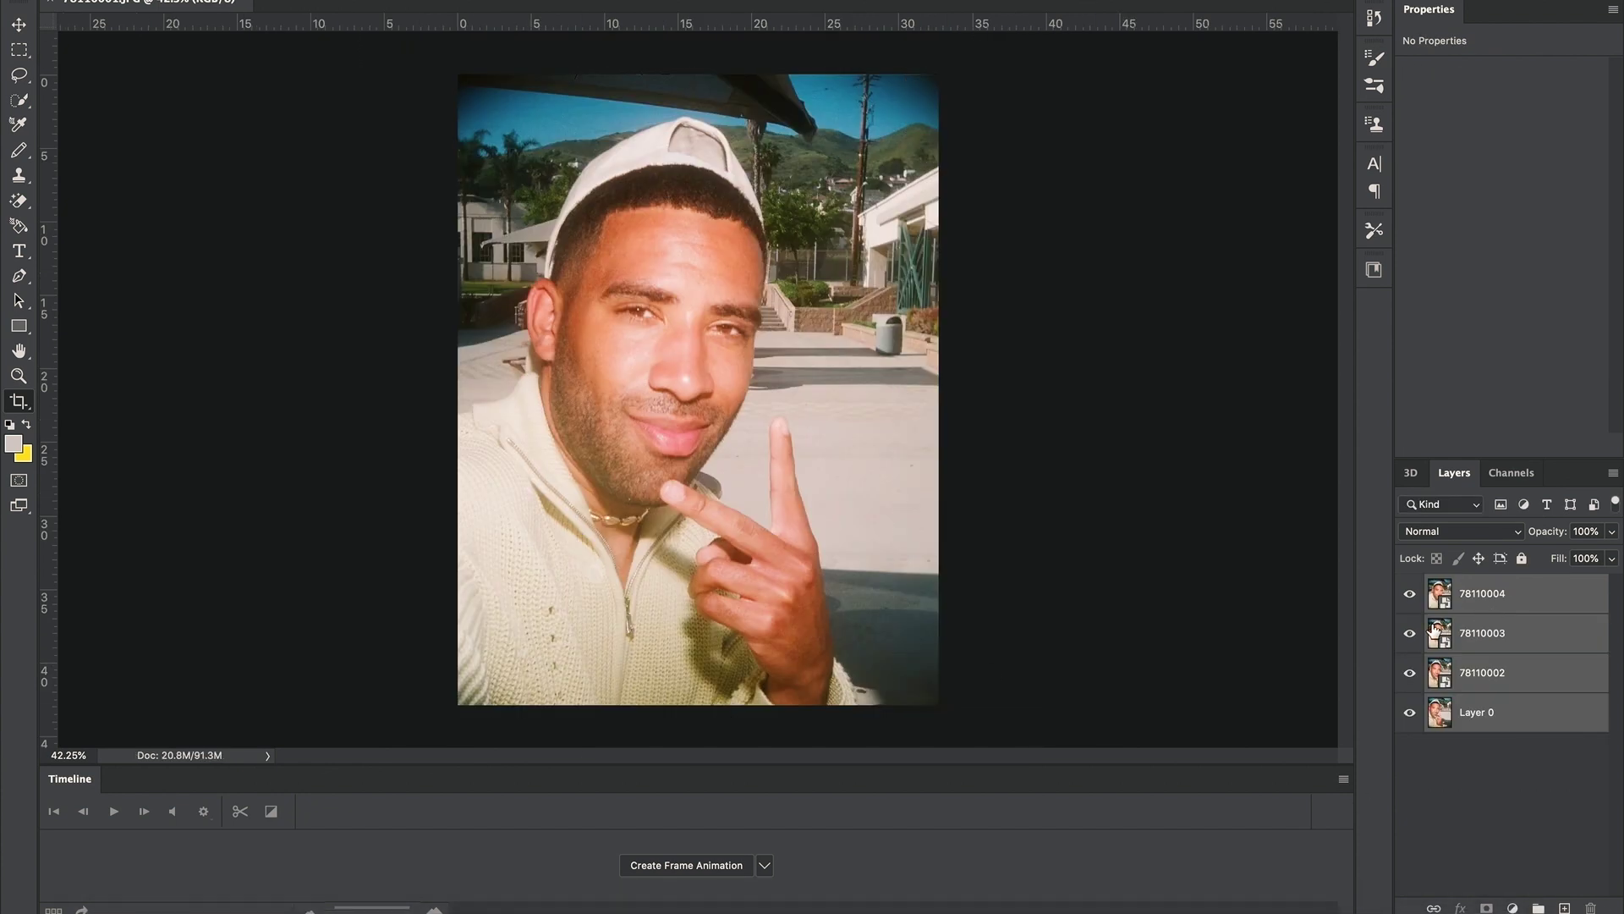
Align layer 78110004 over the base photo at 43% opacity, then restore it to 100%.
click(1542, 593)
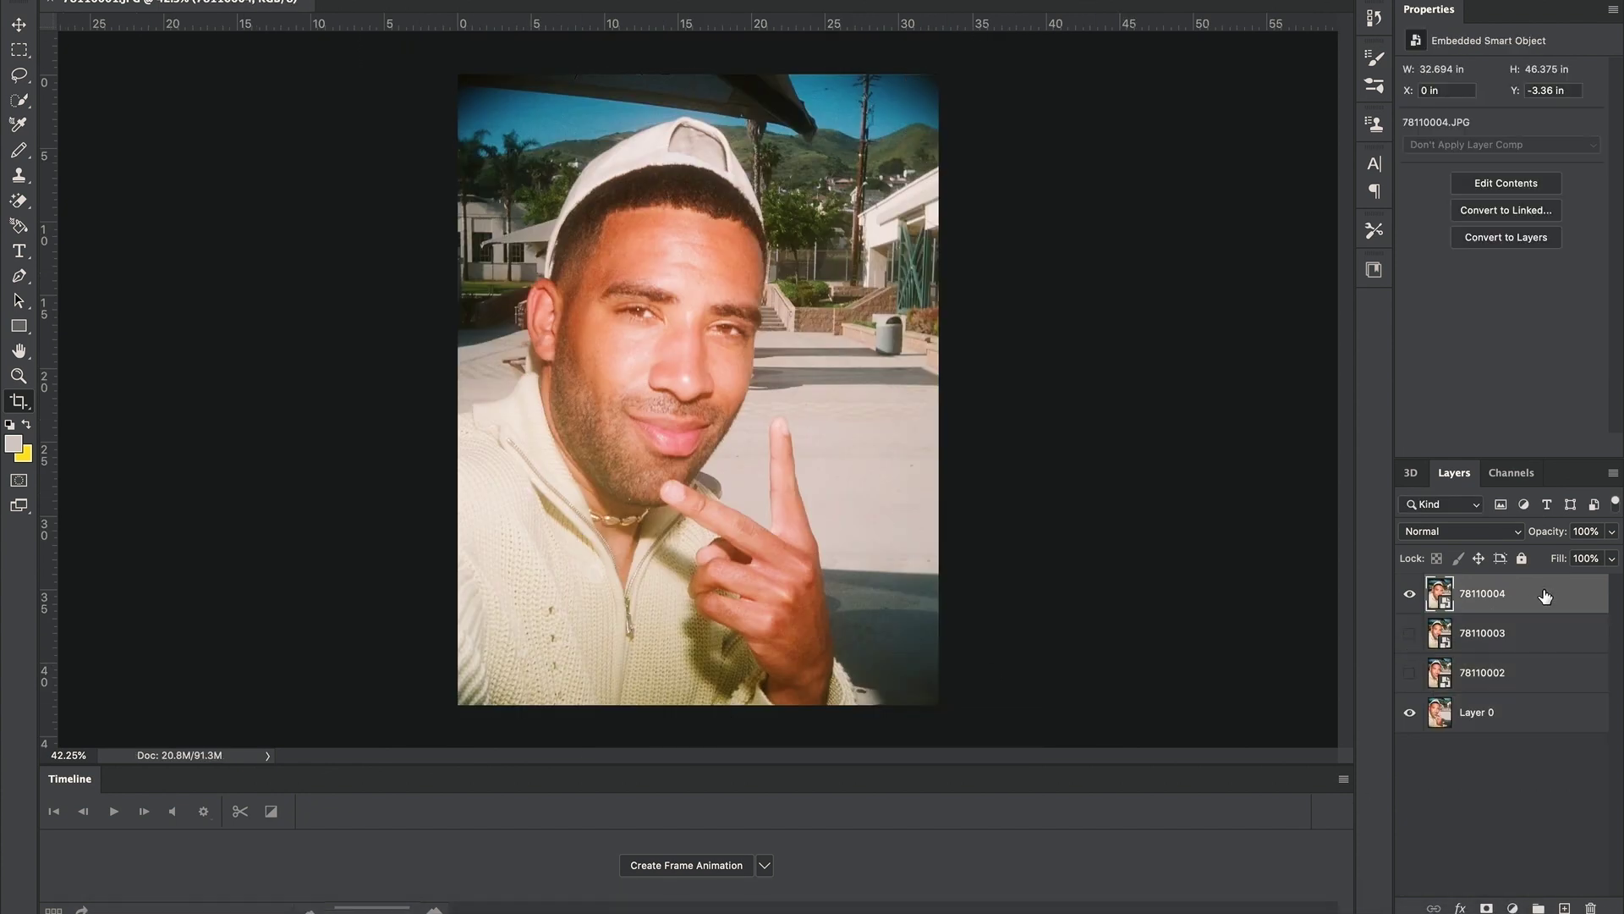
click(1611, 532)
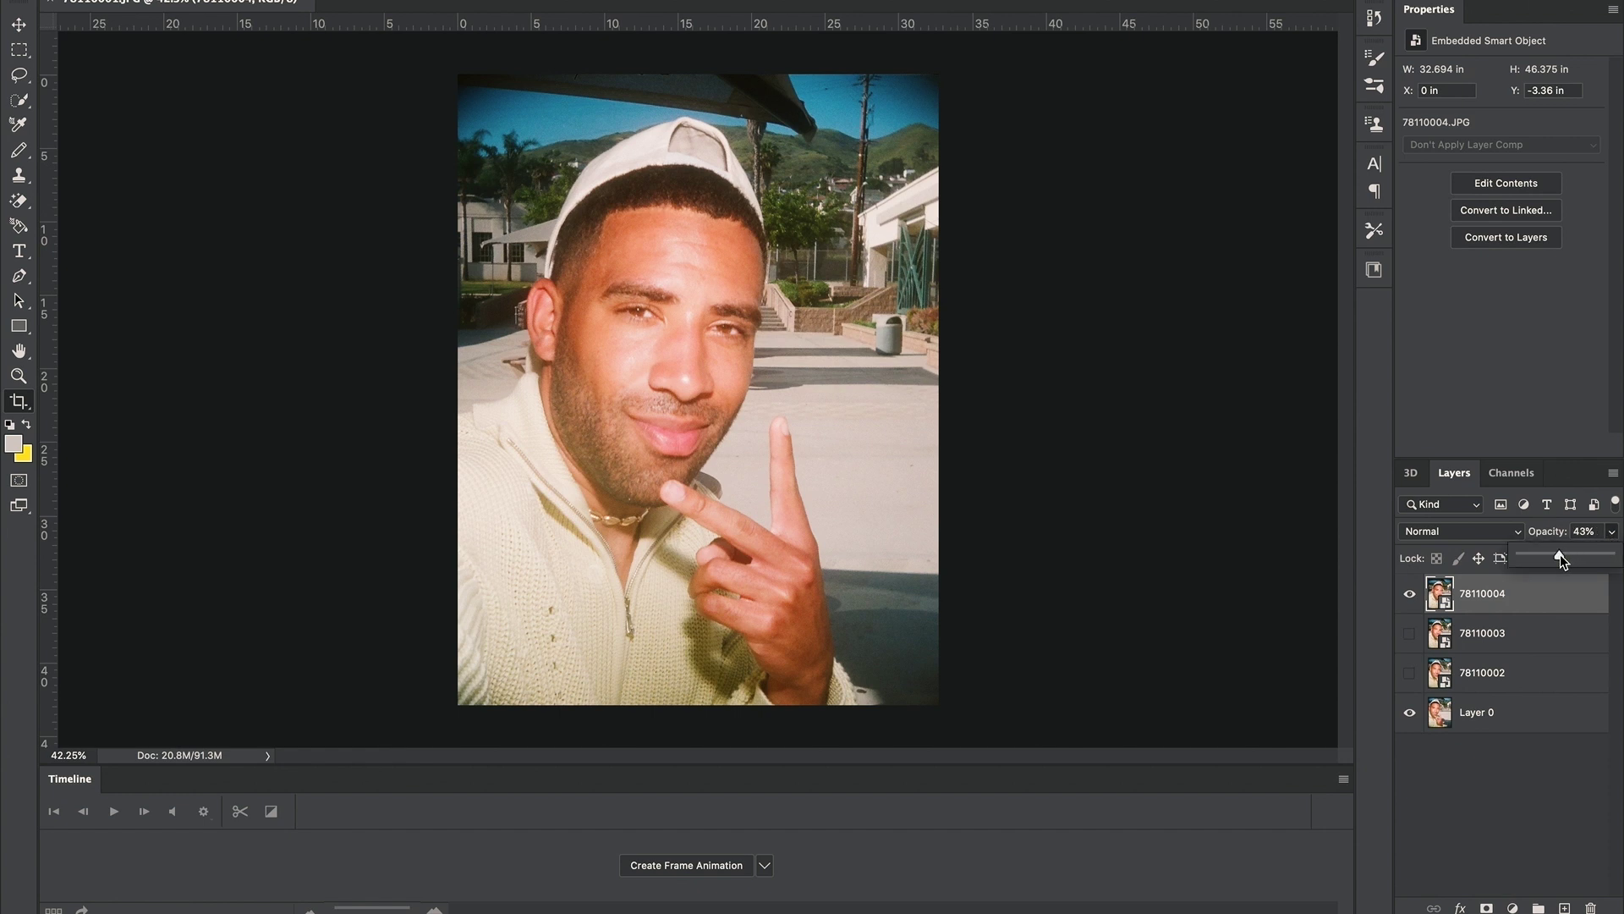
scroll(635, 355, up, 5)
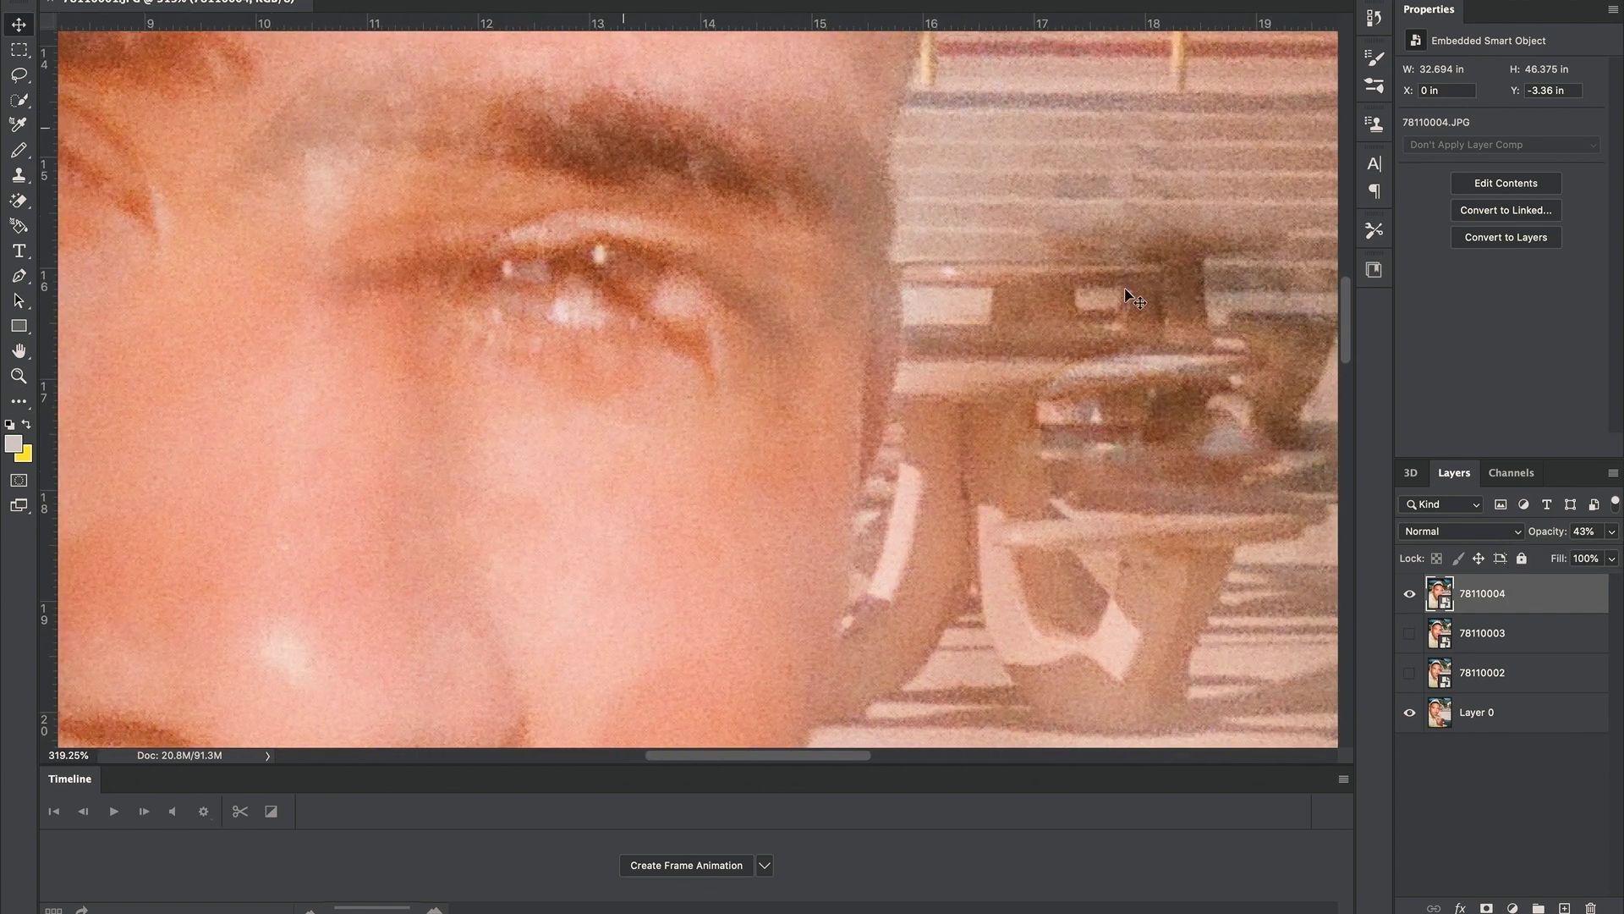
drag(1073, 370, 632, 257)
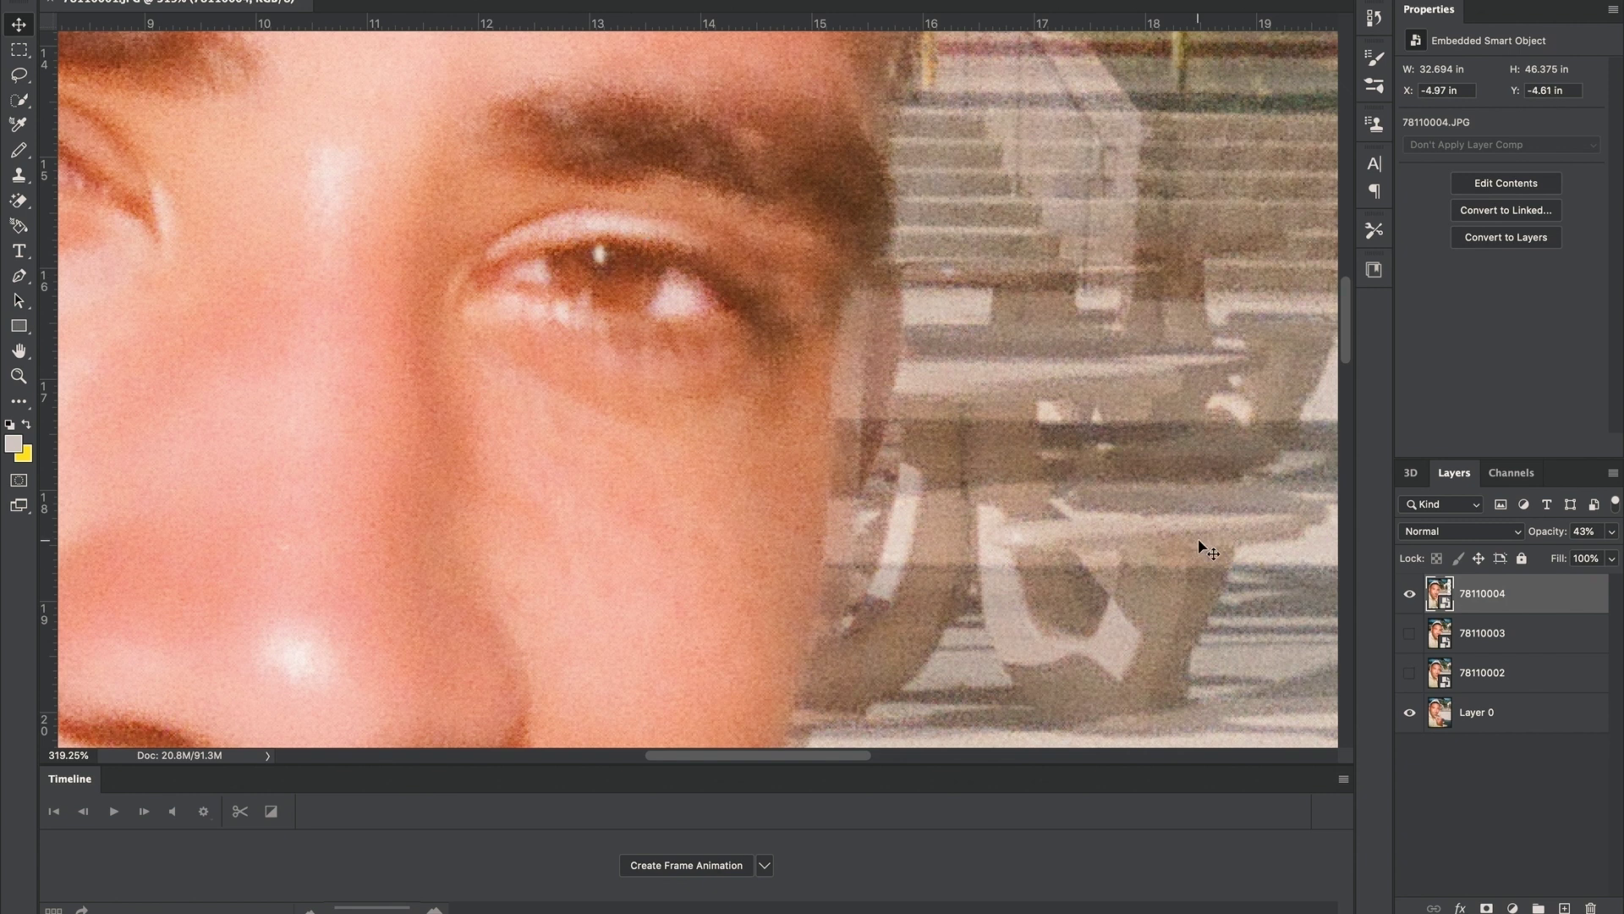
click(1612, 533)
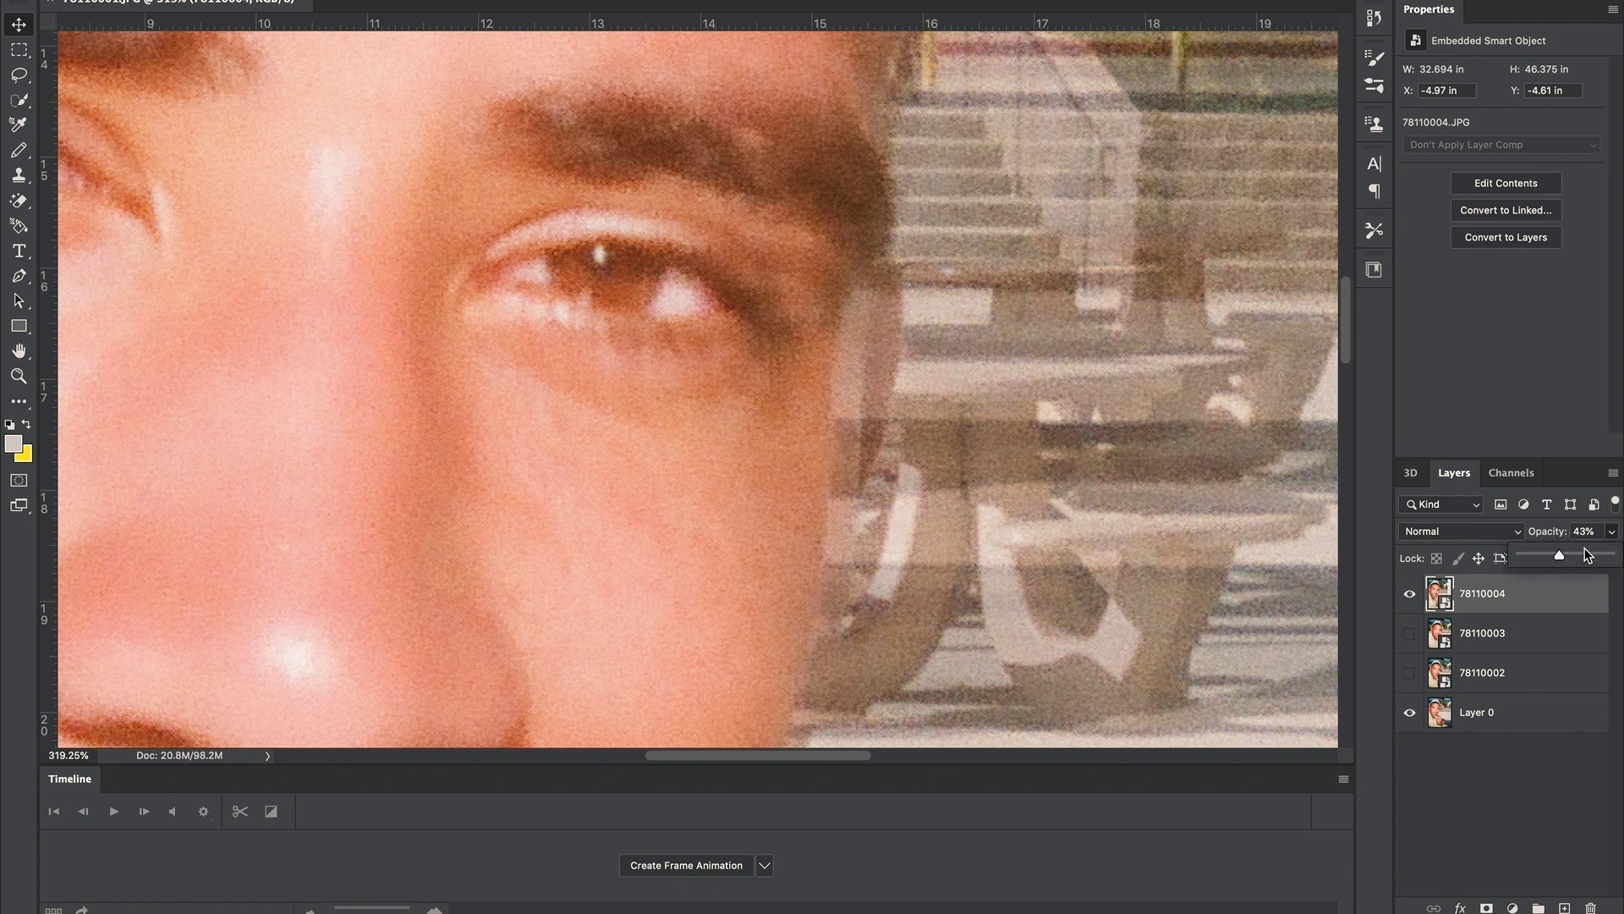
Align layer 78110003 with the base photo at 52% opacity, then restore it to 100%.
key(0)
click(1410, 633)
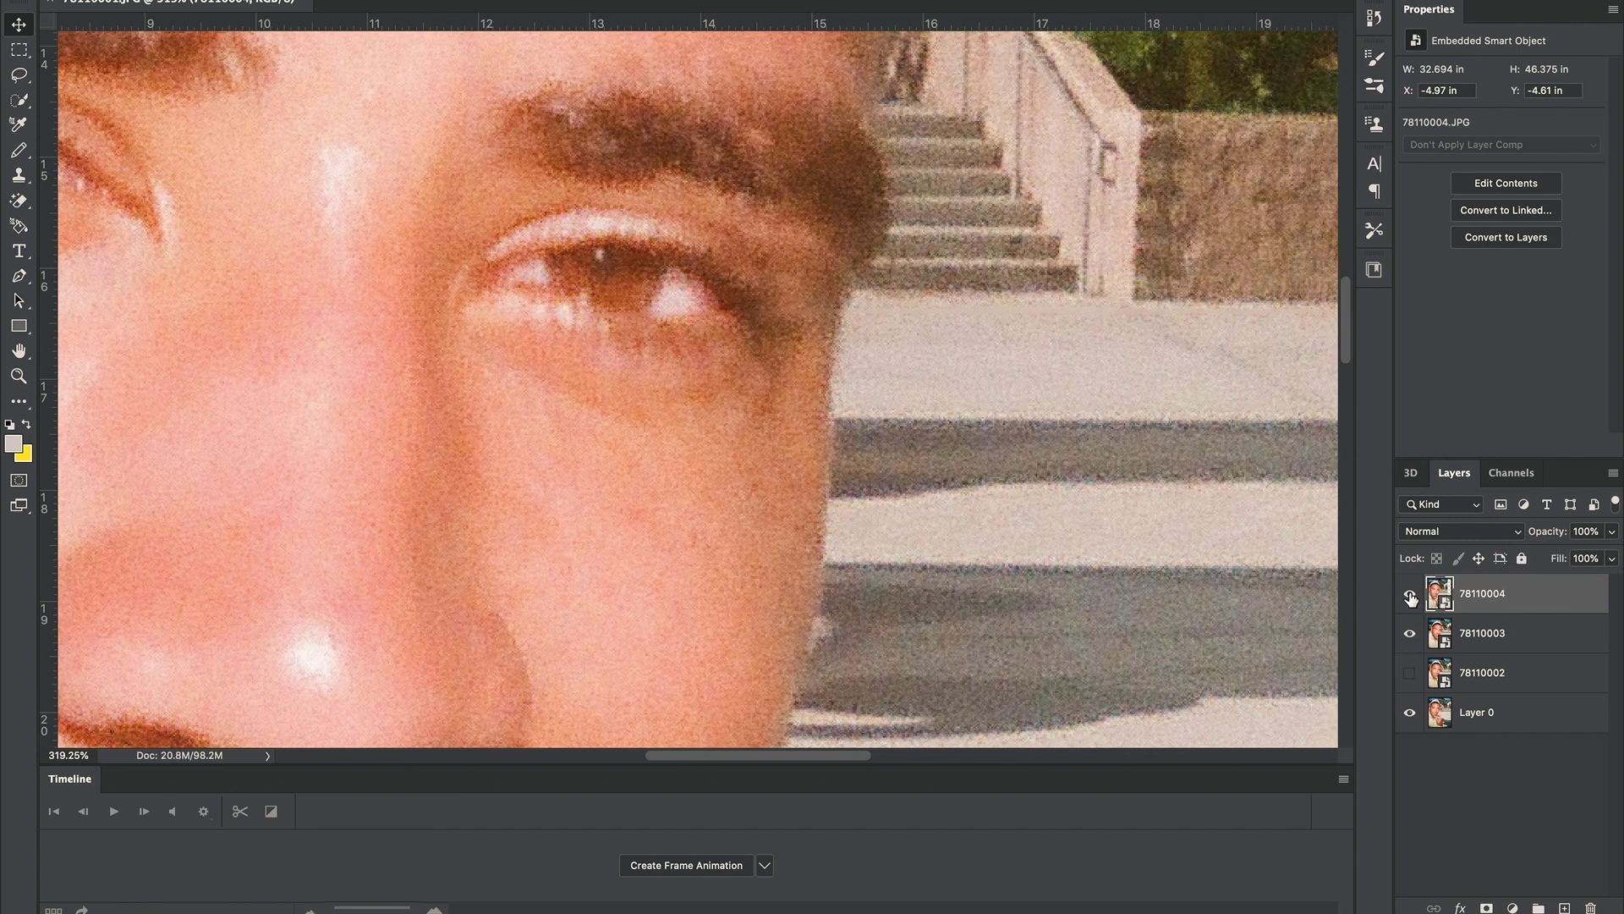
click(1409, 593)
click(1515, 633)
click(1610, 533)
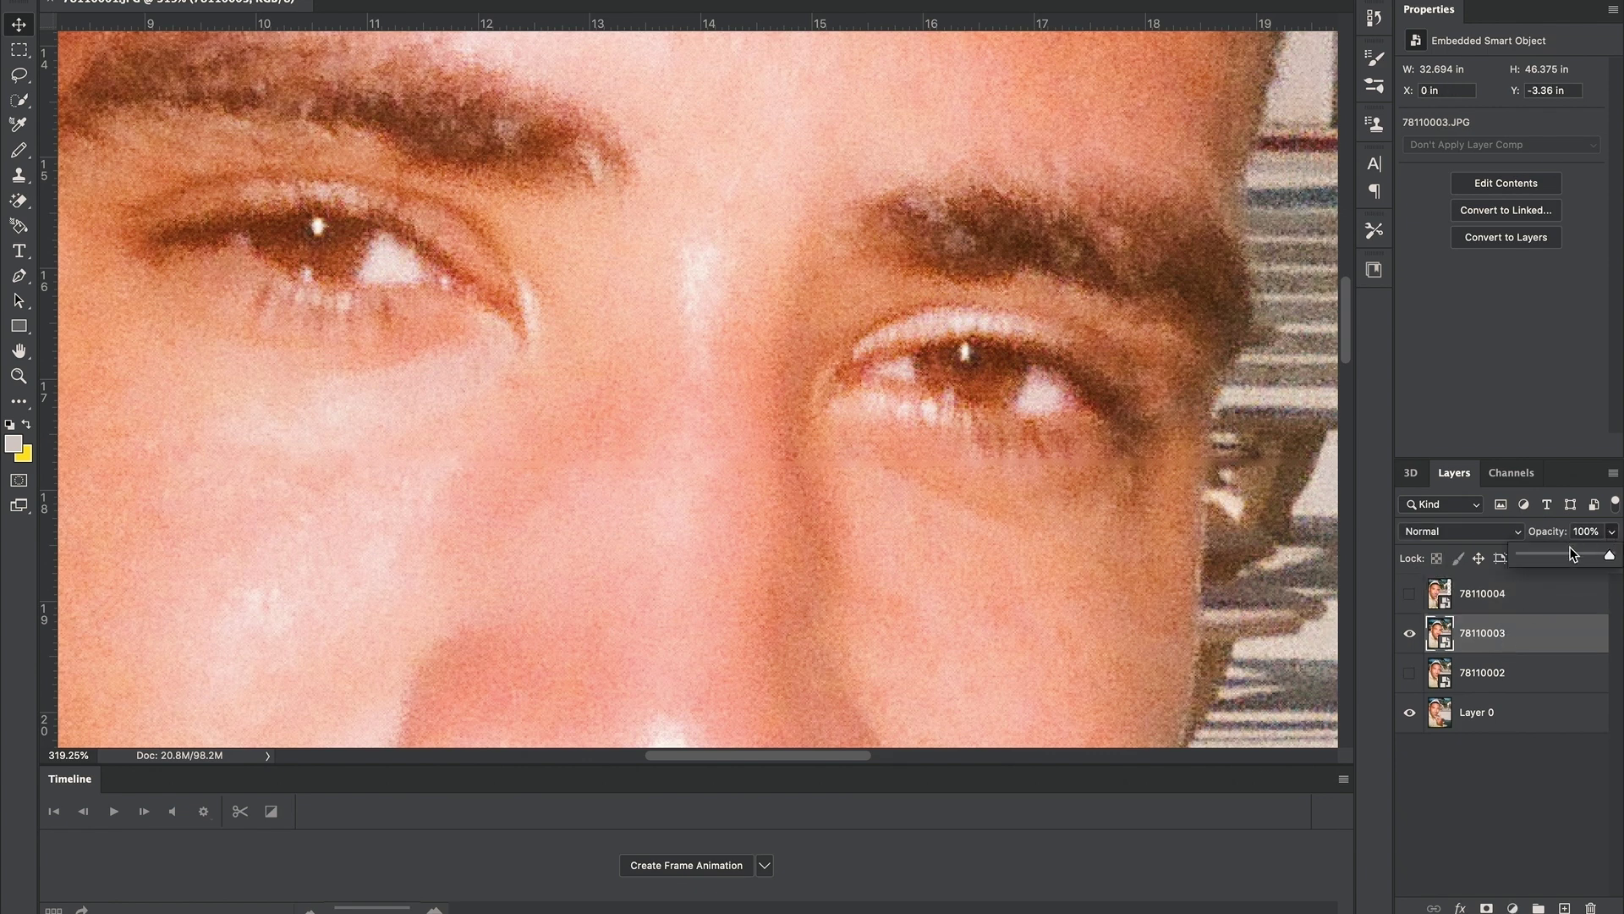
drag(1572, 554, 1566, 555)
drag(816, 327, 352, 300)
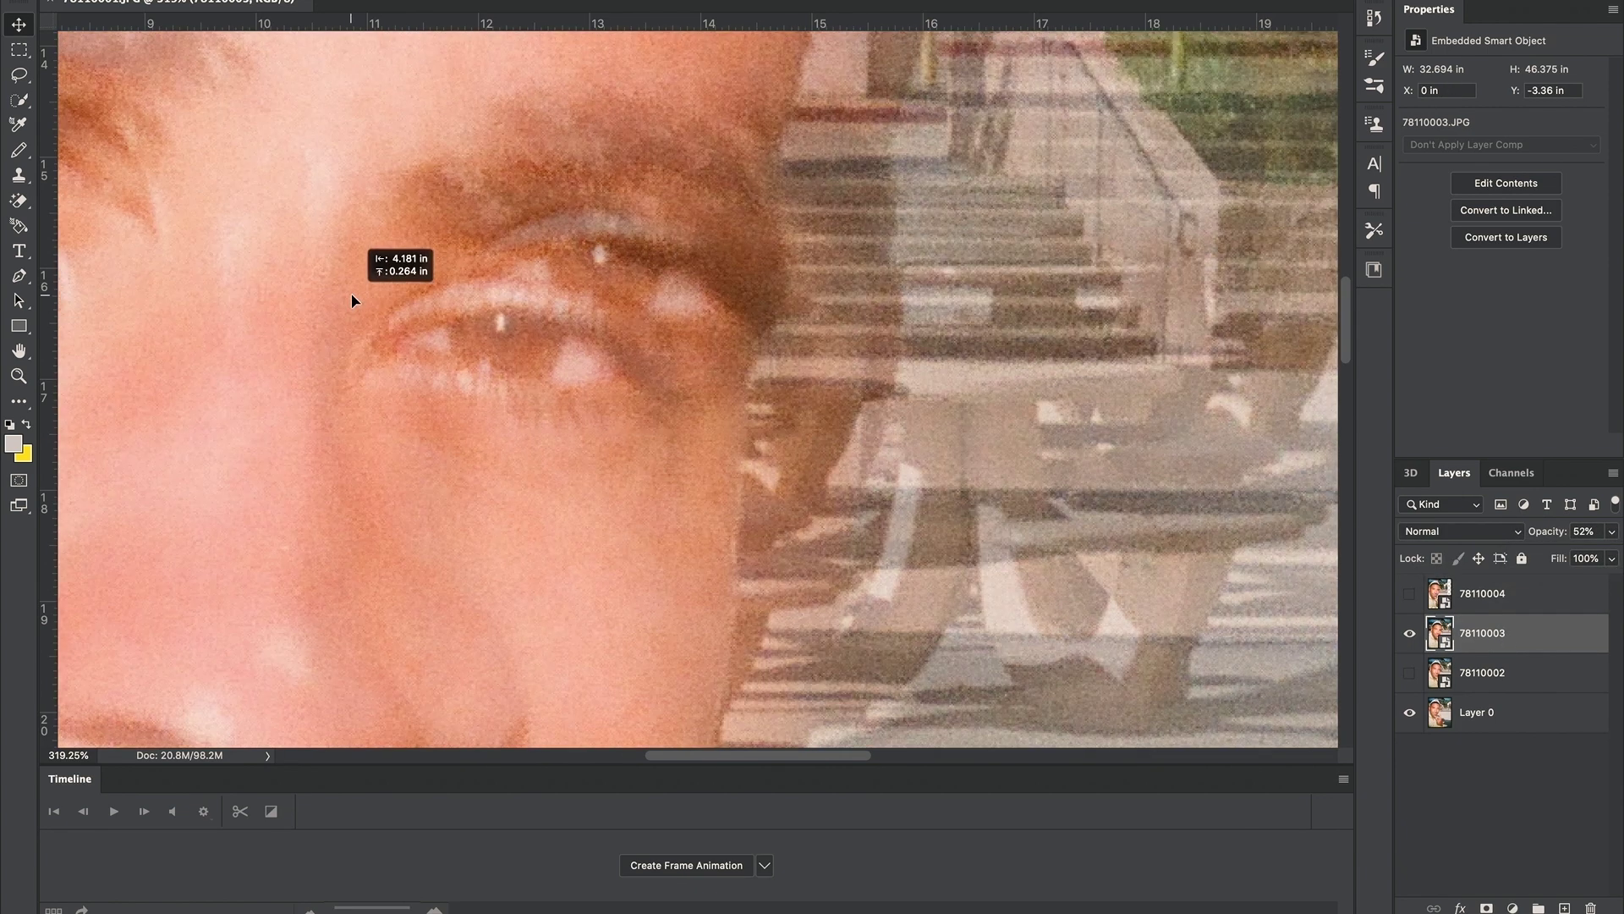
drag(428, 378, 525, 311)
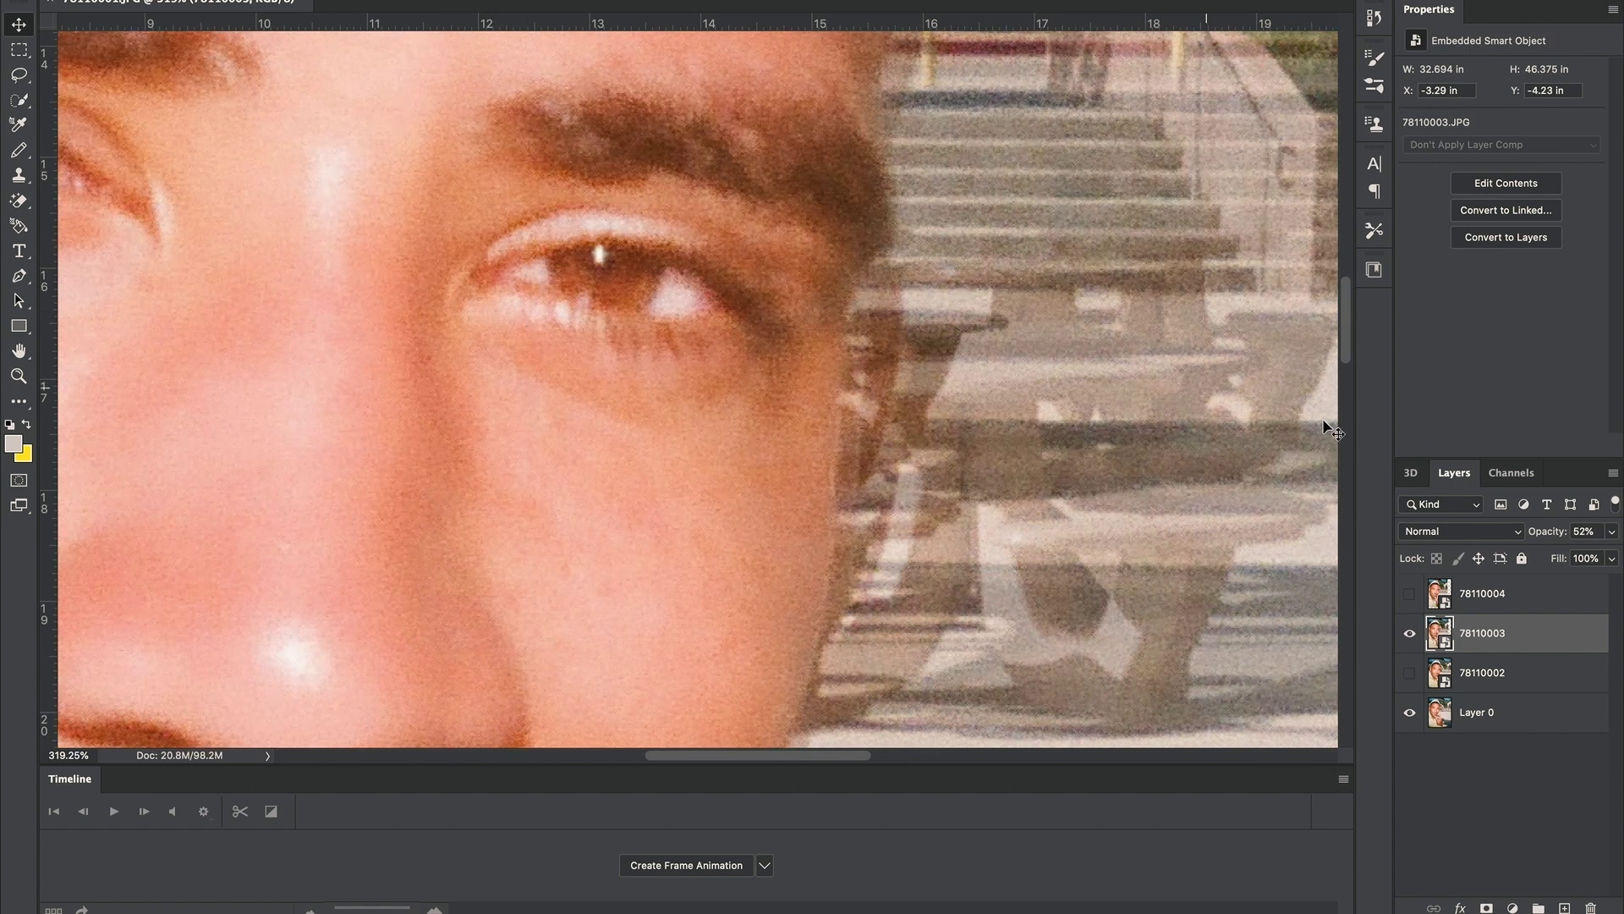
click(1612, 533)
drag(1581, 555, 1614, 556)
click(1410, 633)
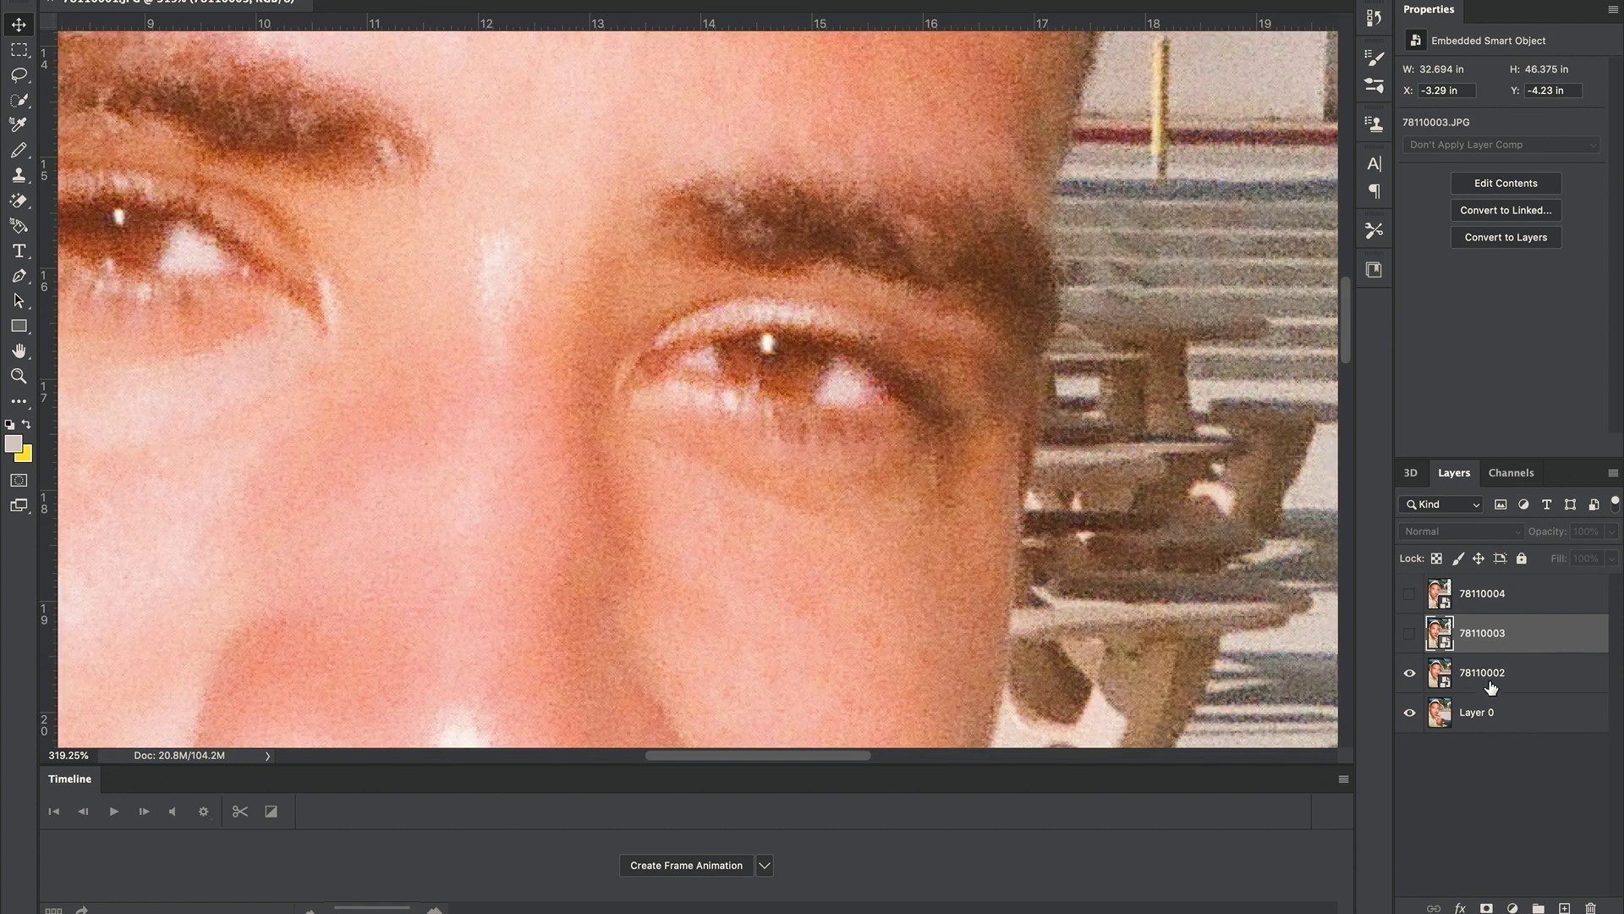
Align layer 78110002 at 43% opacity, restore 100%, and show all four layers again.
click(1493, 674)
drag(1570, 558, 1563, 565)
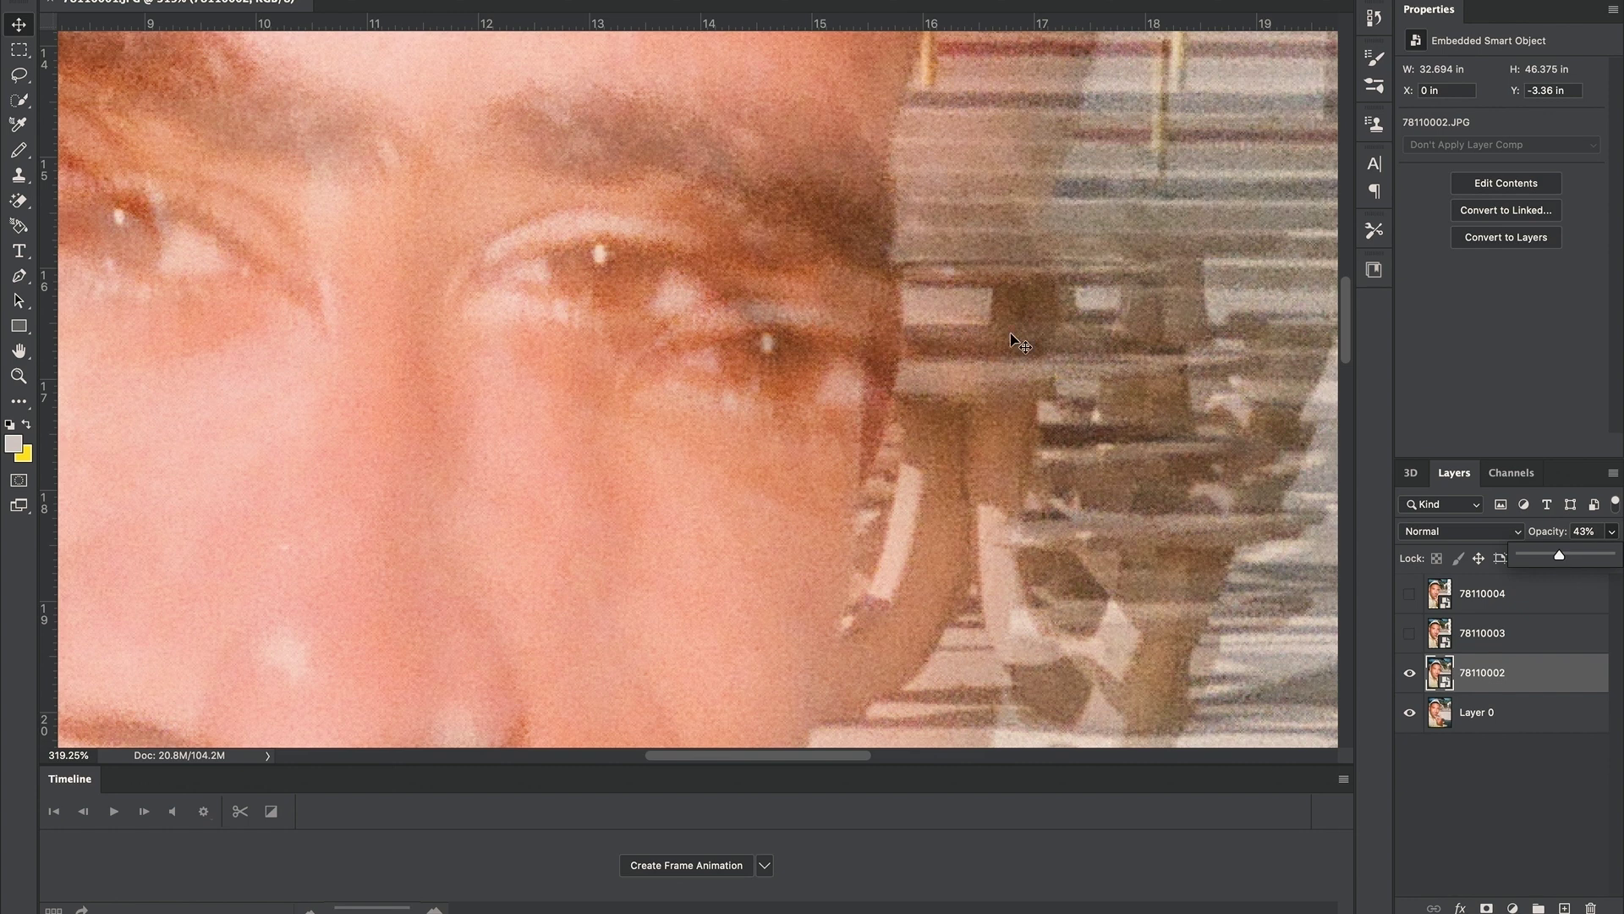
drag(1011, 339, 843, 251)
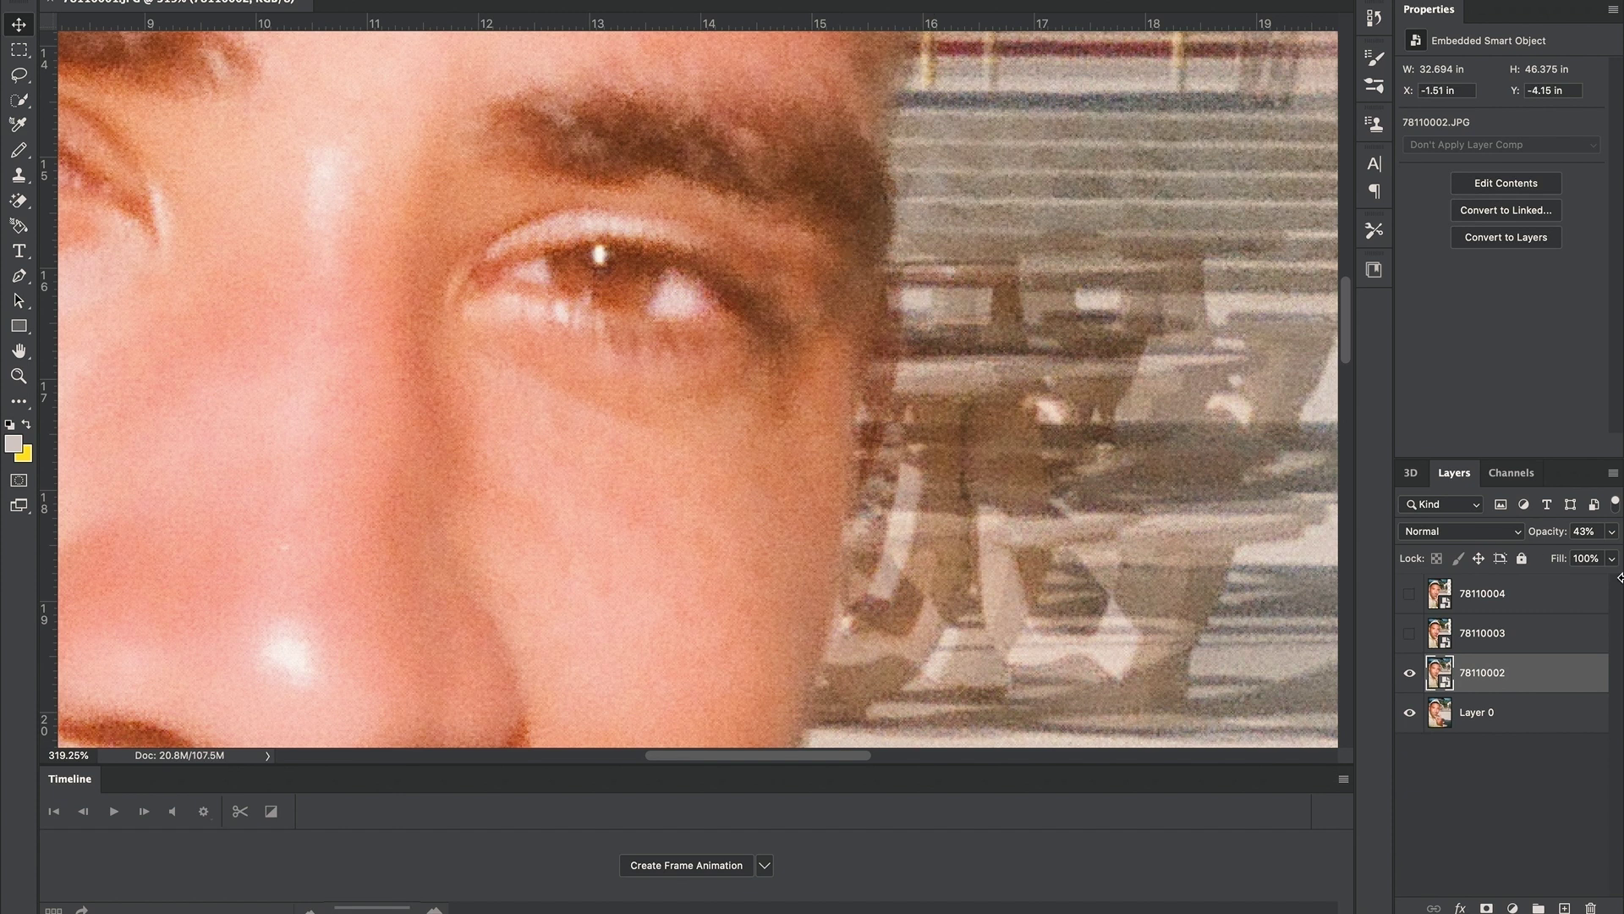
scroll(533, 415, down, 1)
scroll(533, 415, down, 2)
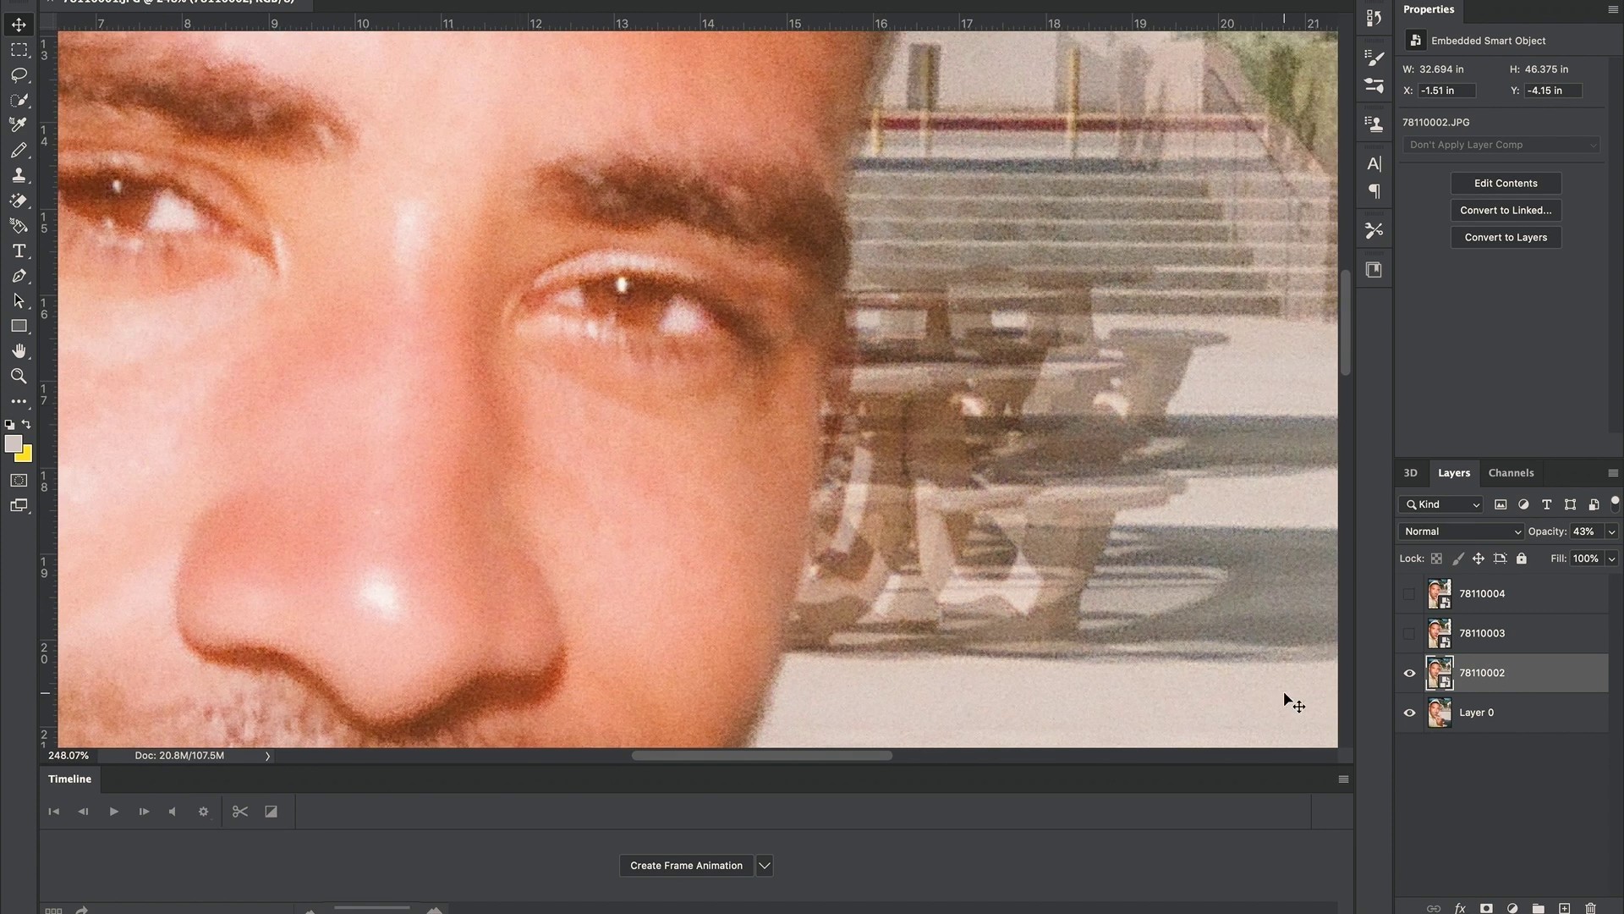
click(1612, 532)
mouse_move(1569, 573)
mouse_down()
mouse_move(1574, 558)
mouse_move(1565, 588)
mouse_up()
click(1410, 633)
click(1410, 593)
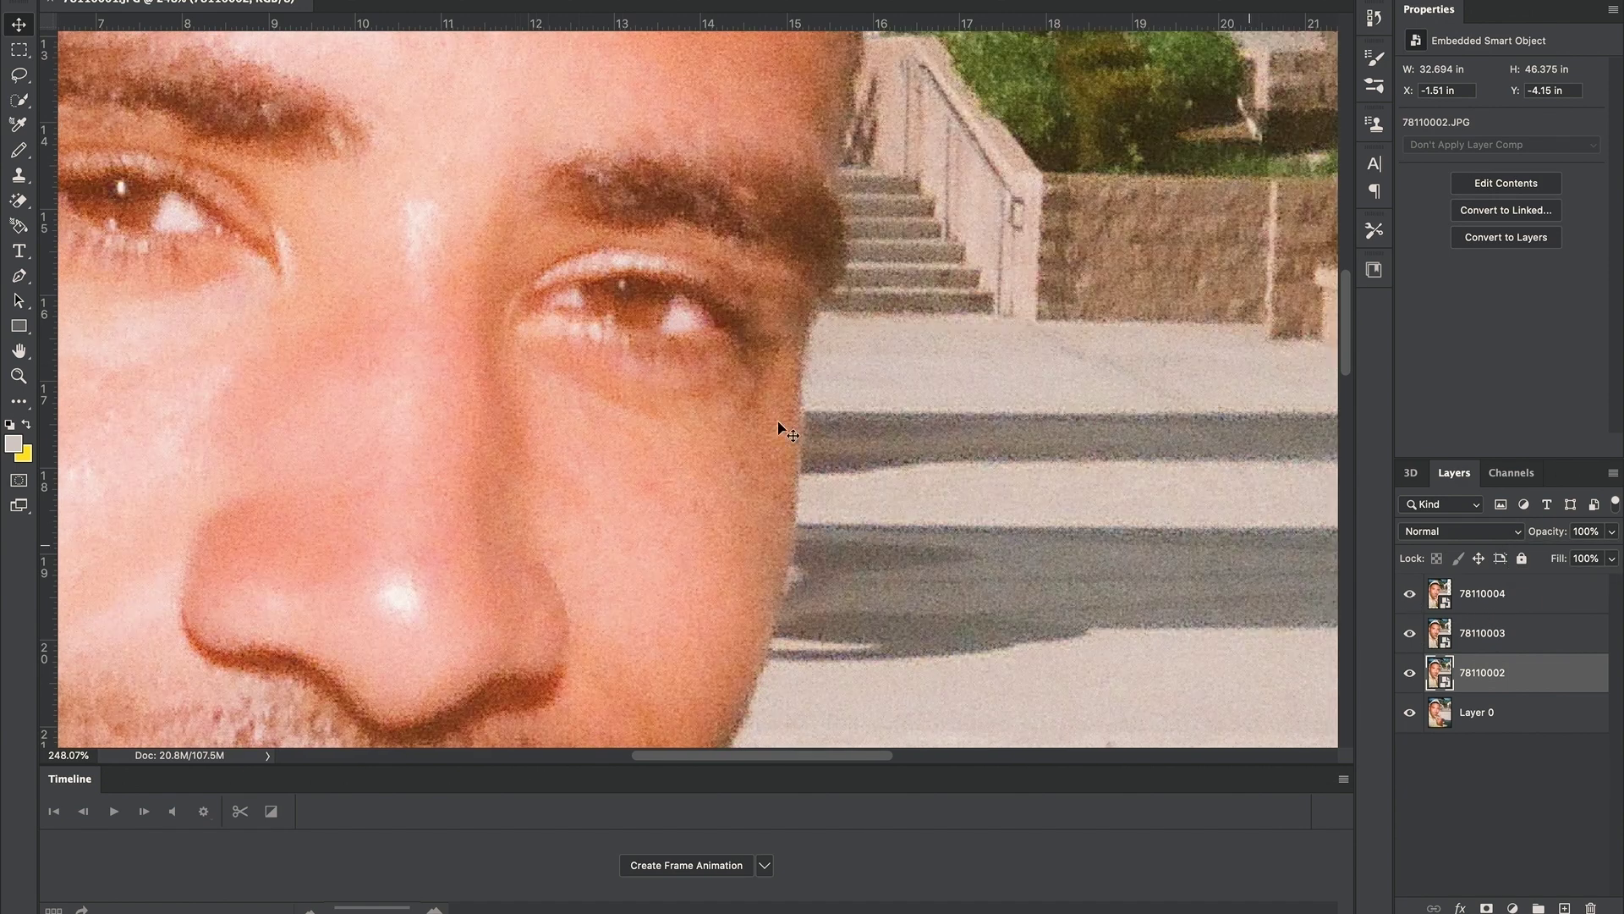
scroll(649, 363, down, 5)
Crop off the offset image edges.
scroll(650, 364, down, 2)
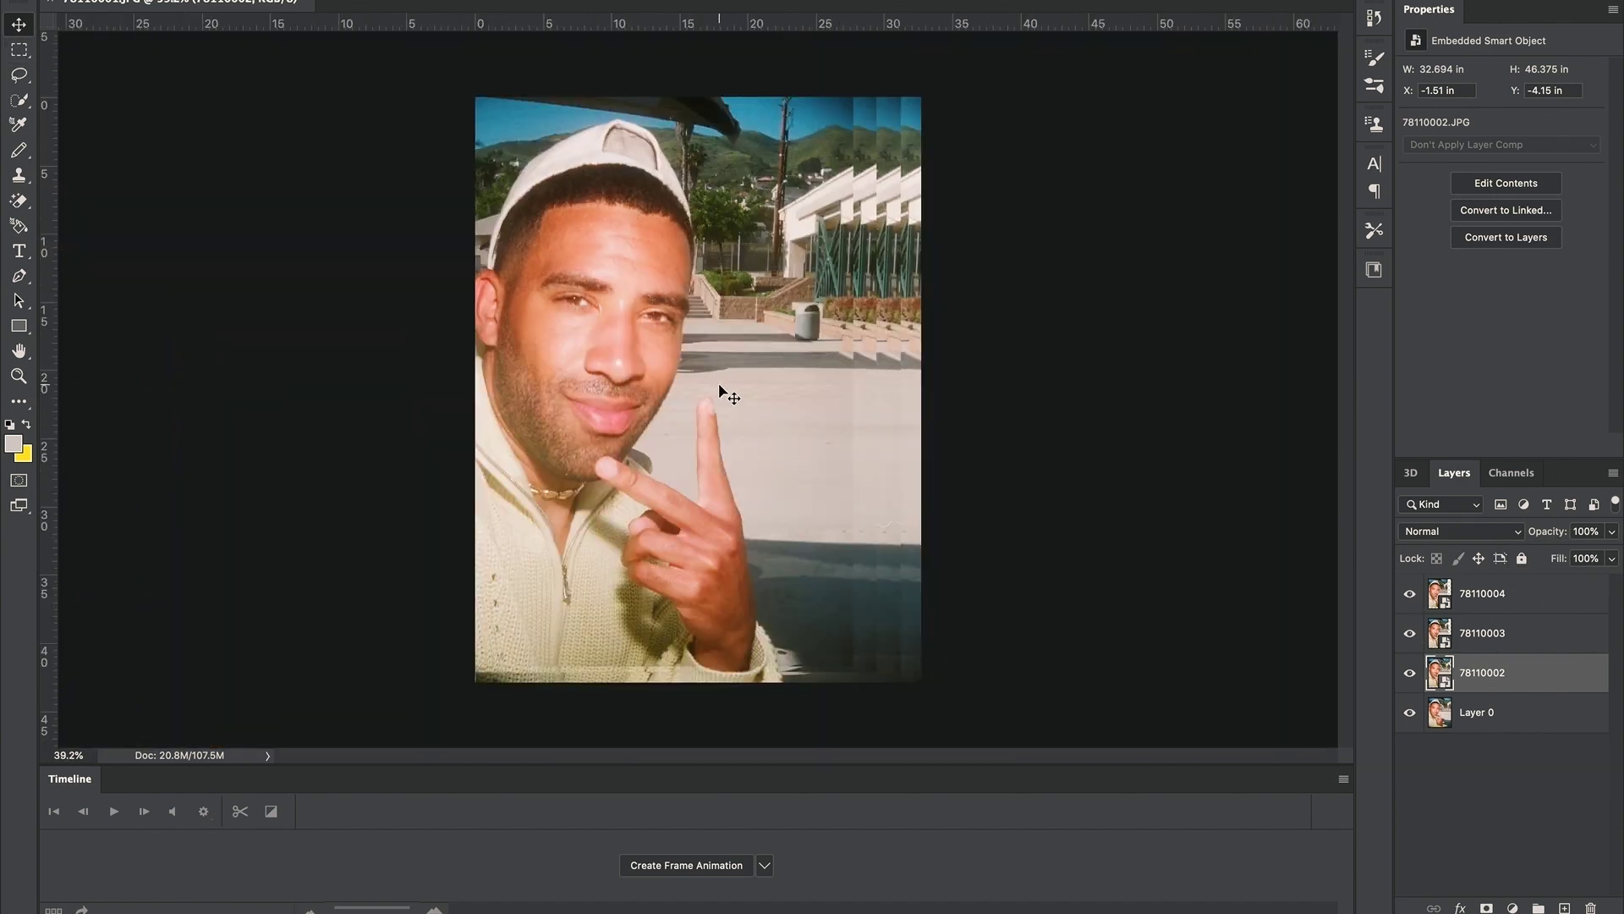
key(c)
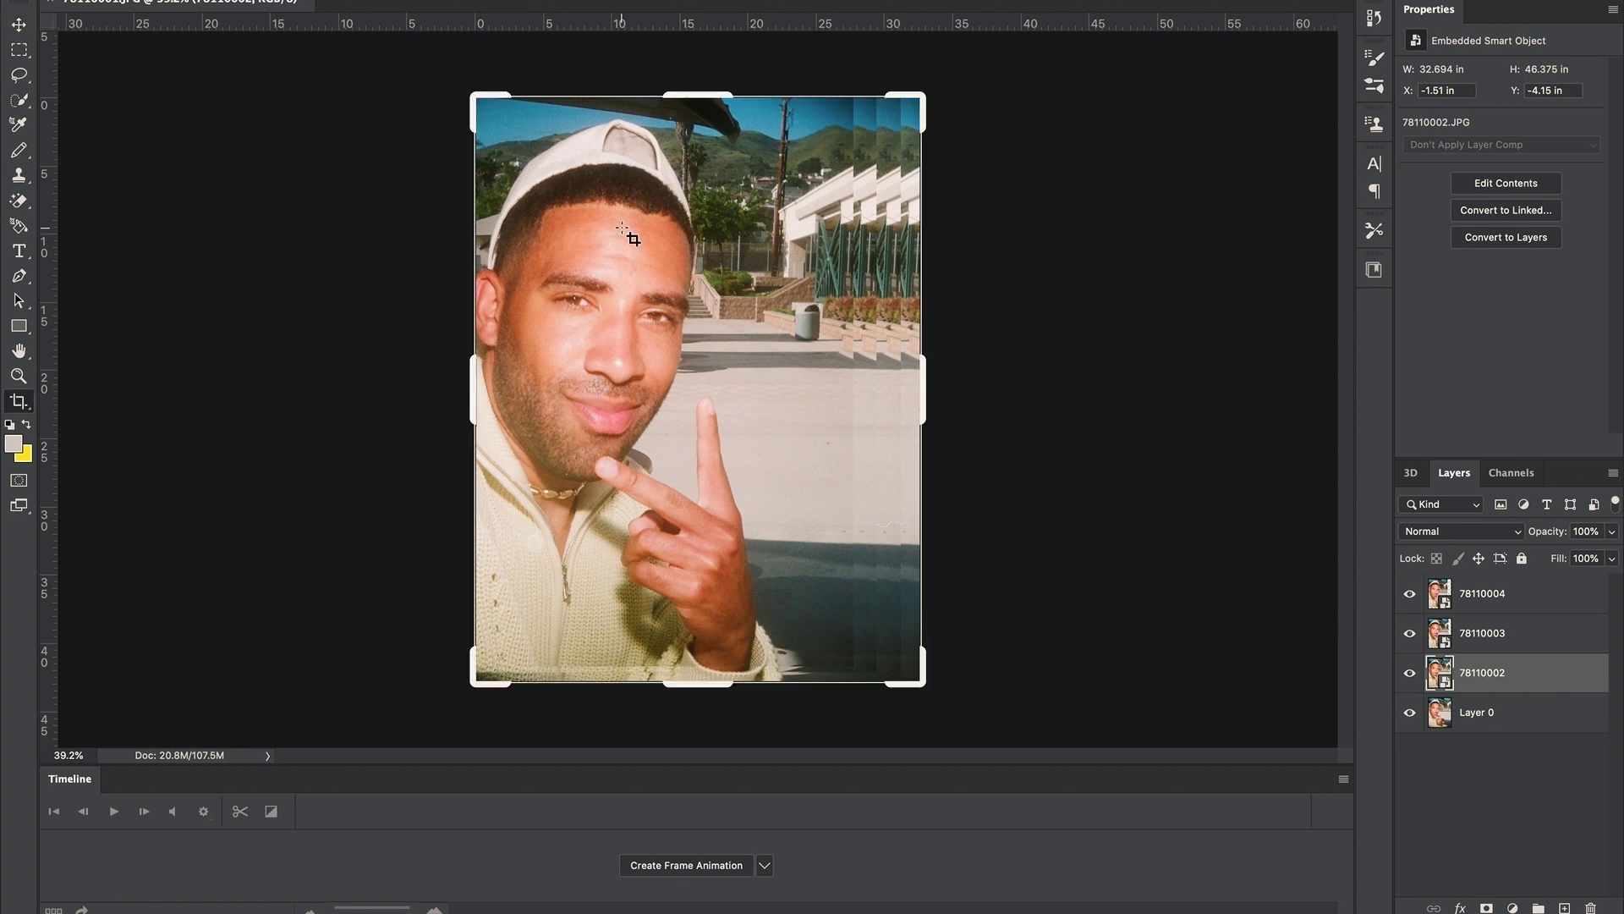
key(Return)
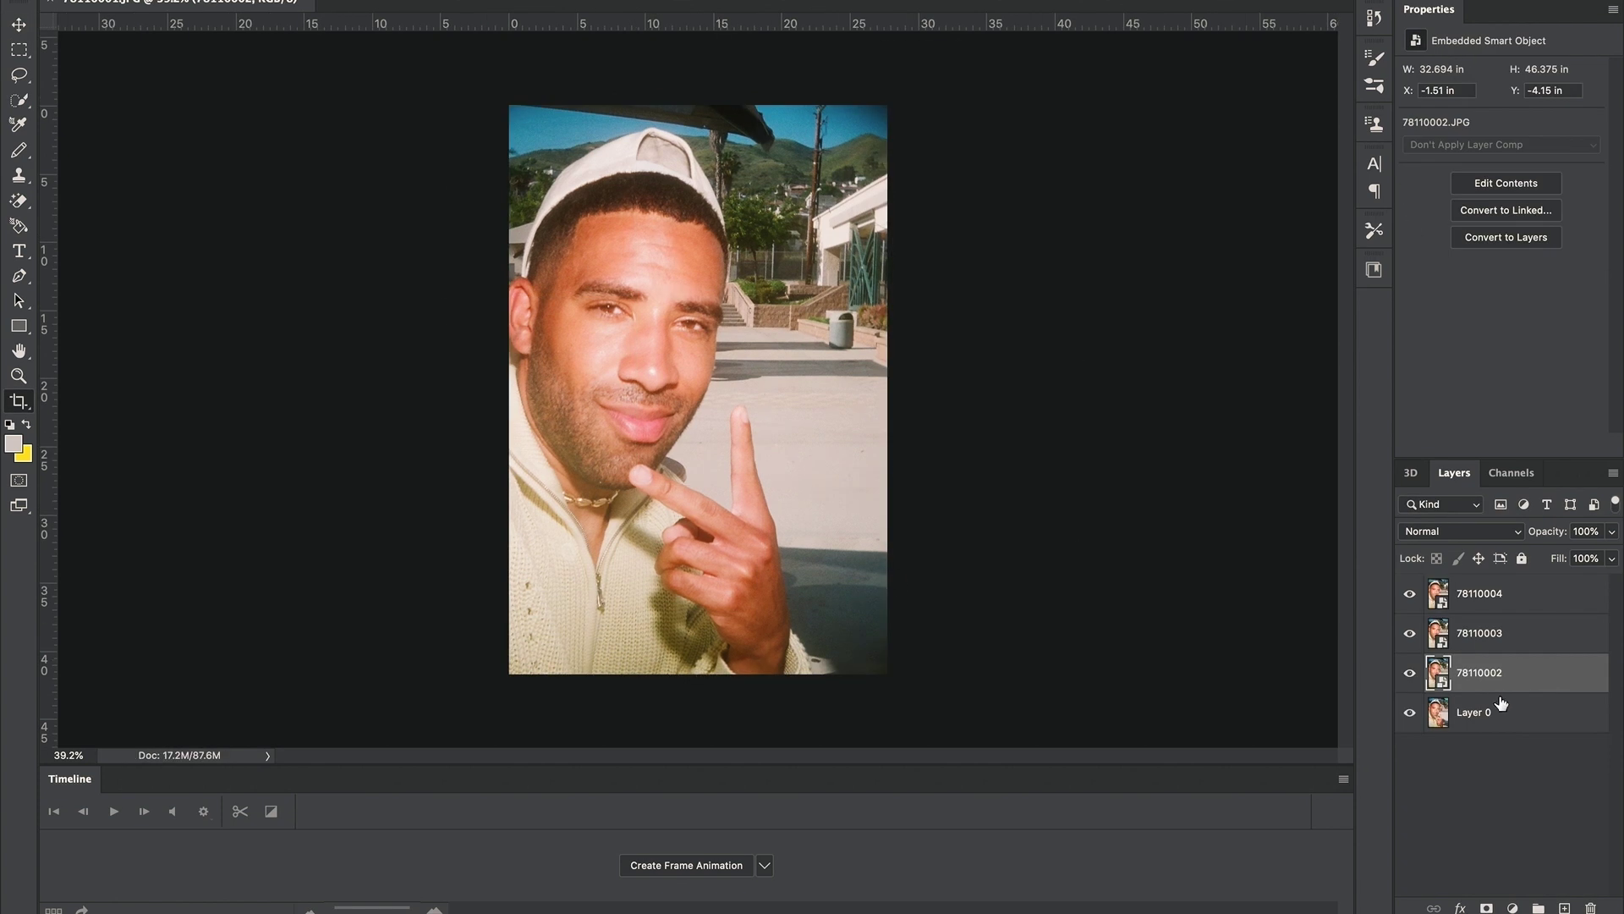
Create a frame animation from all four layers with a 0.13-second frame delay.
click(1493, 594)
click(1488, 632)
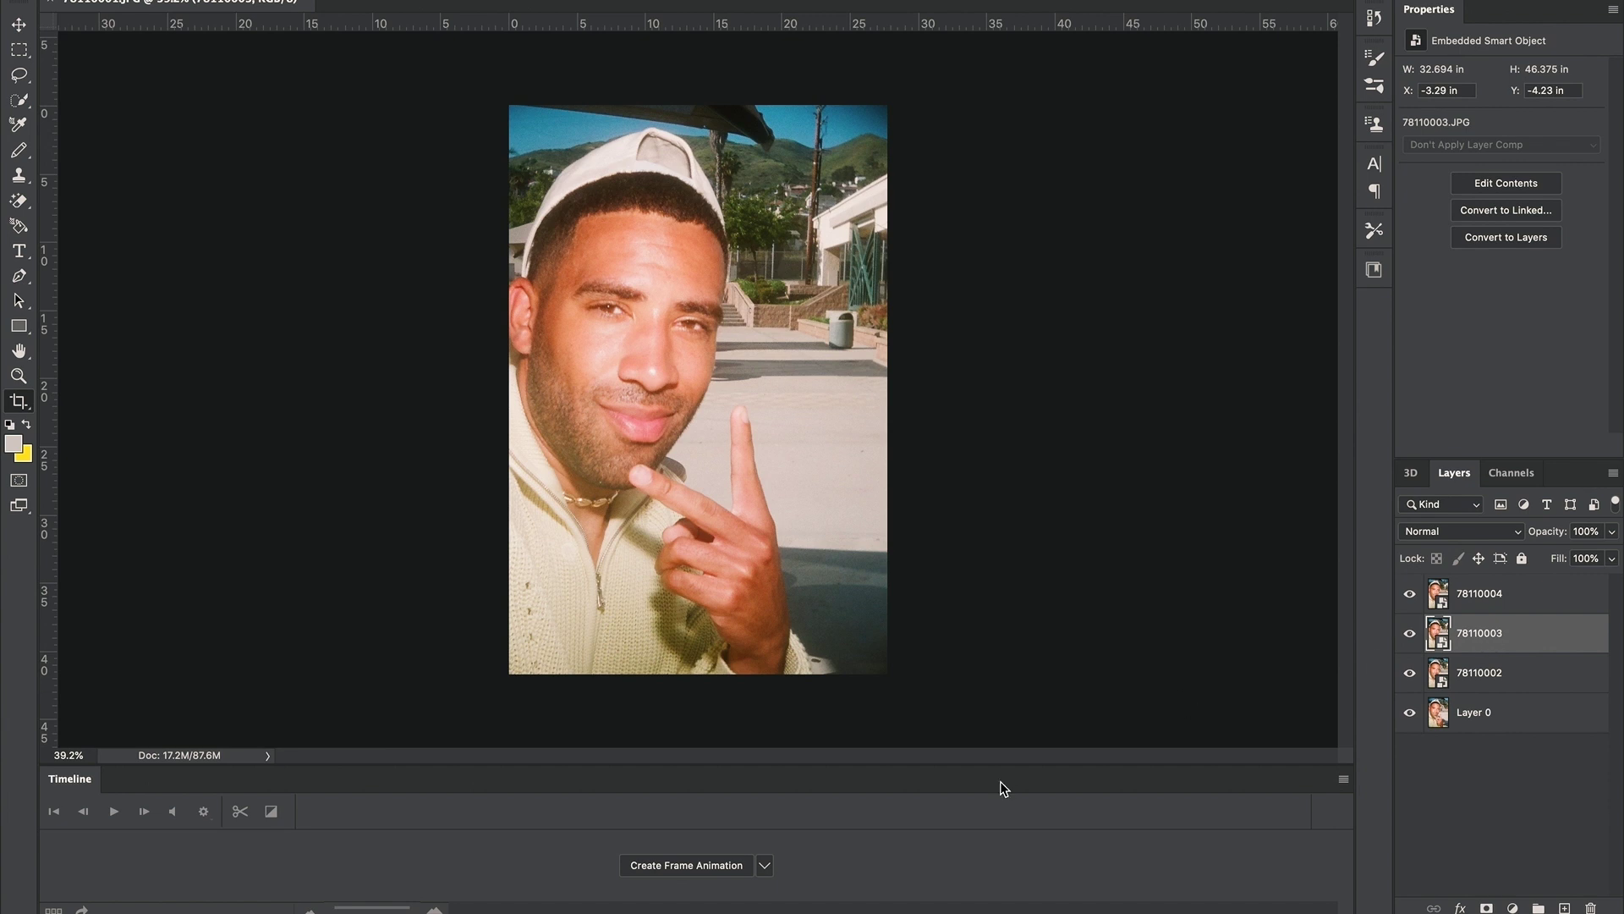
key(ctrl+alt+a)
click(764, 864)
click(683, 869)
click(684, 868)
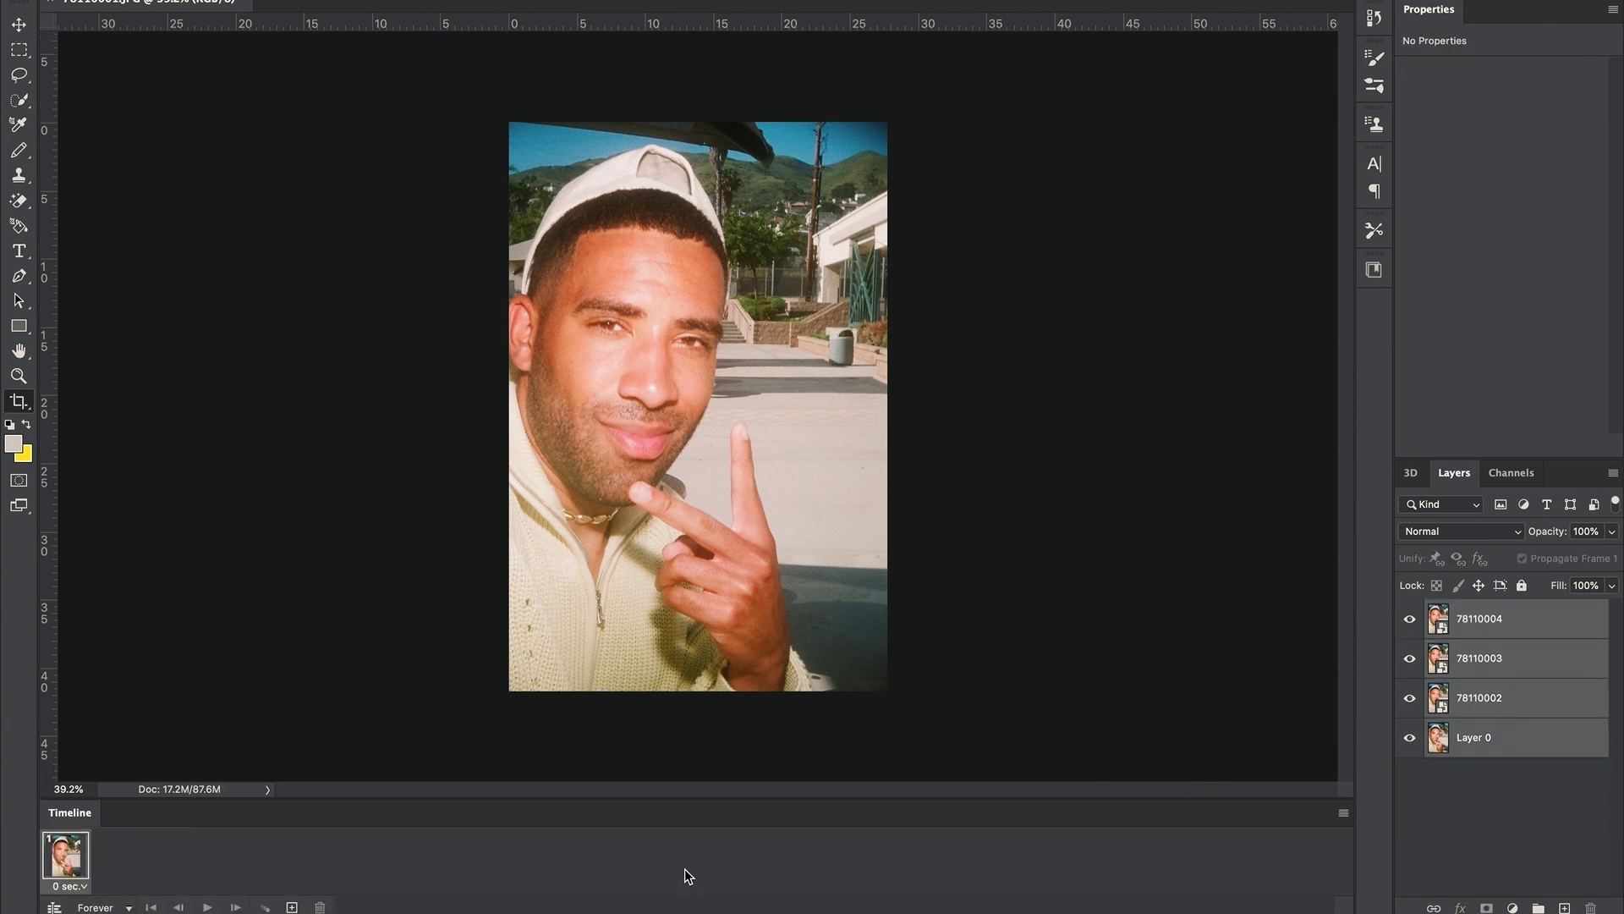
click(84, 886)
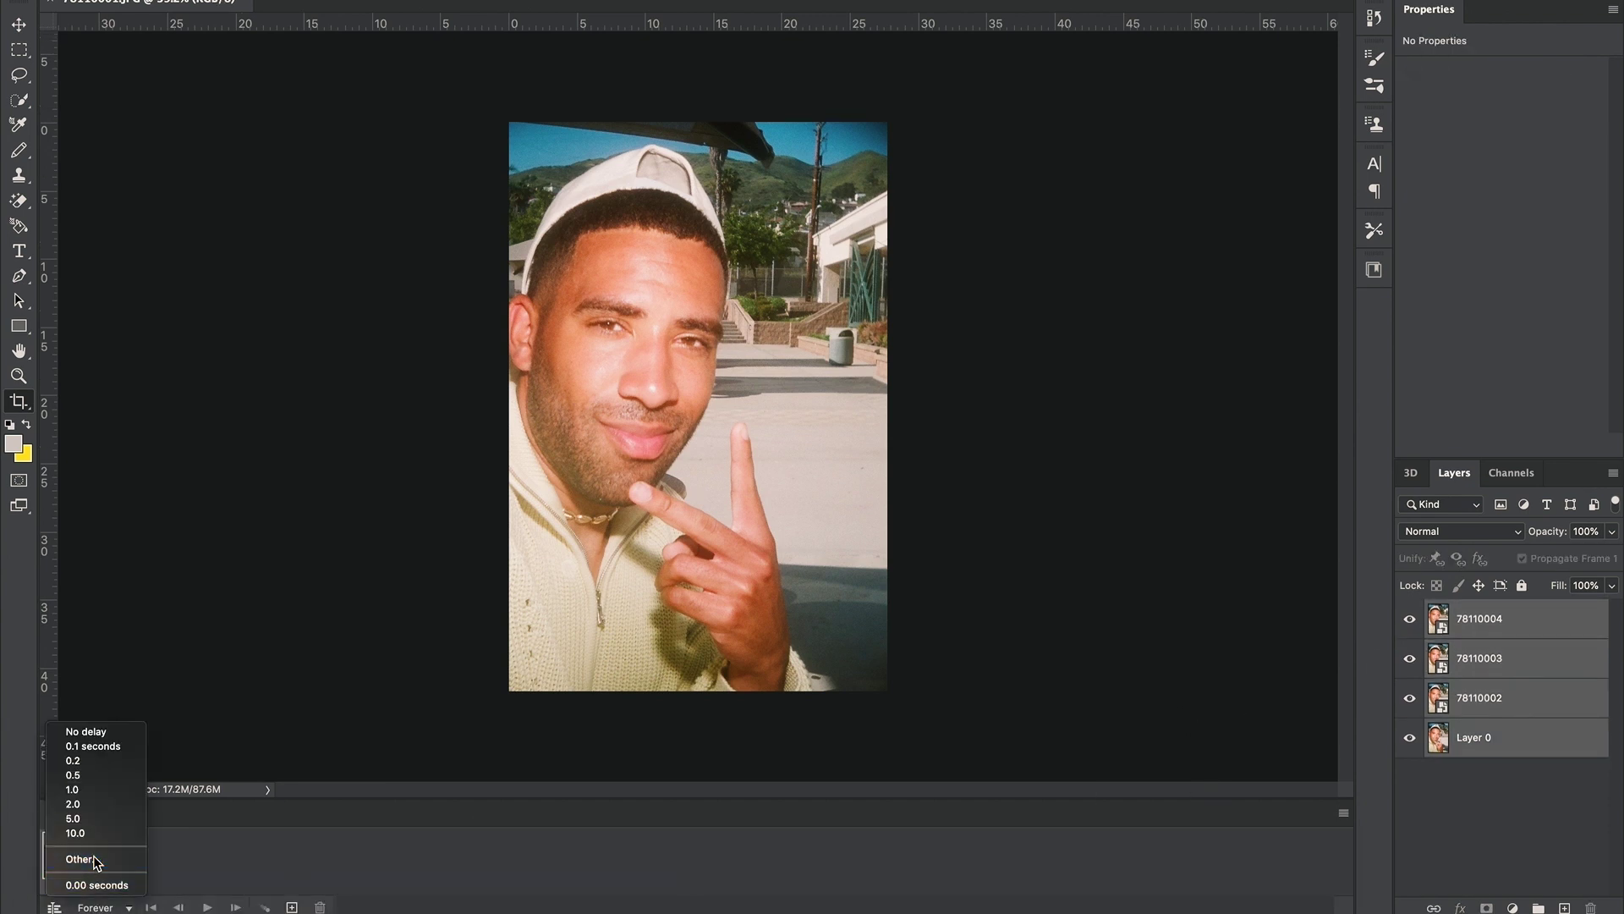
click(96, 863)
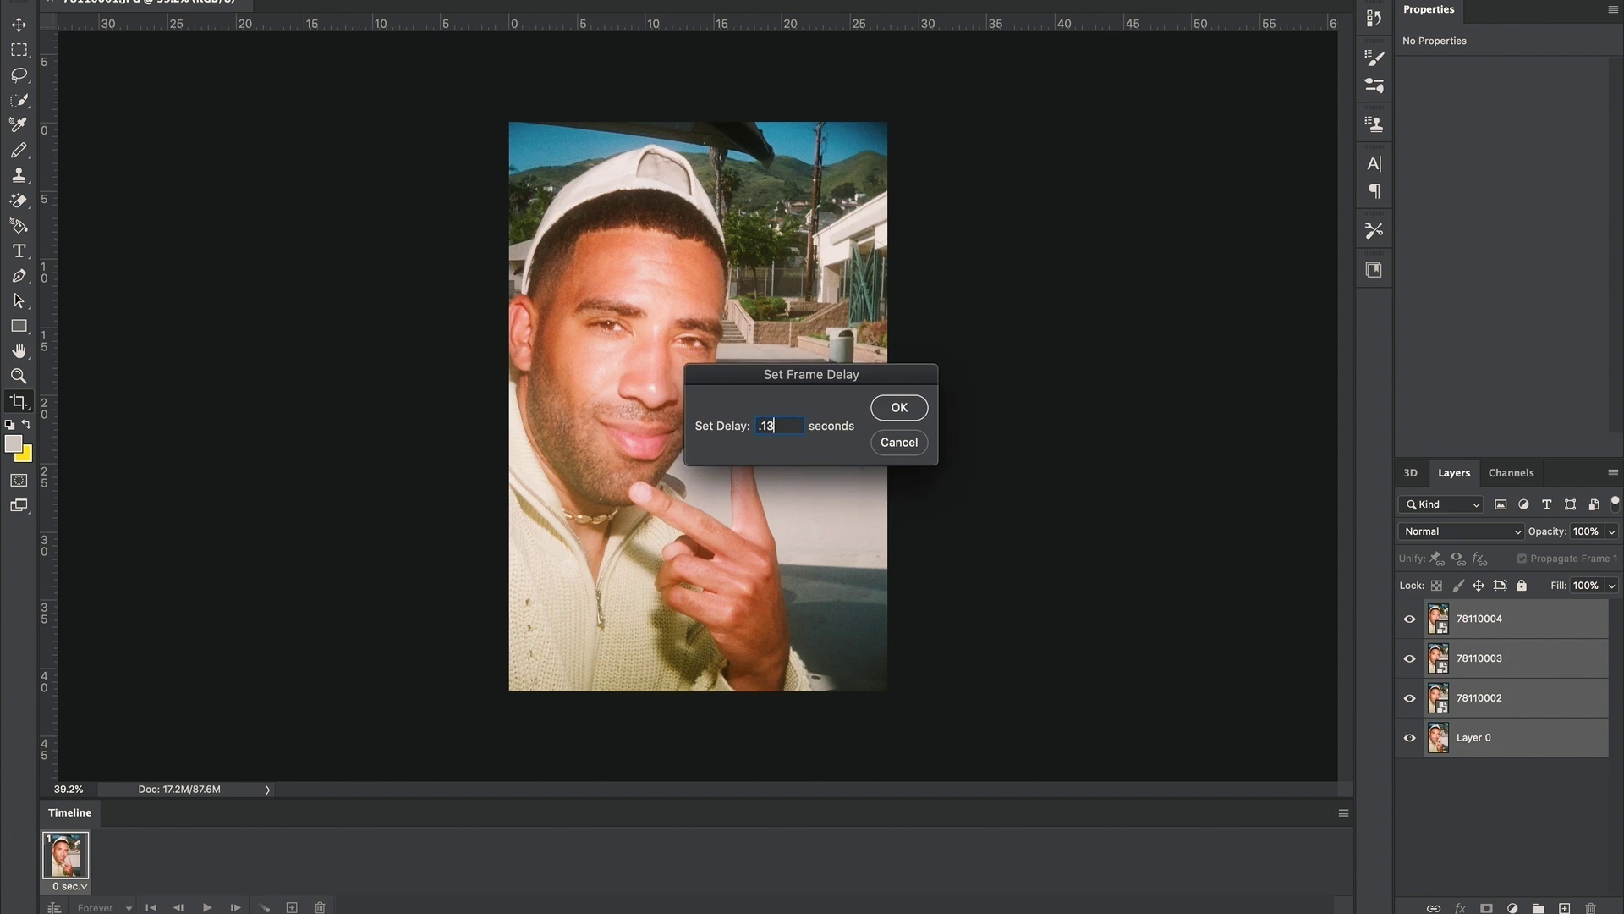
key(Return)
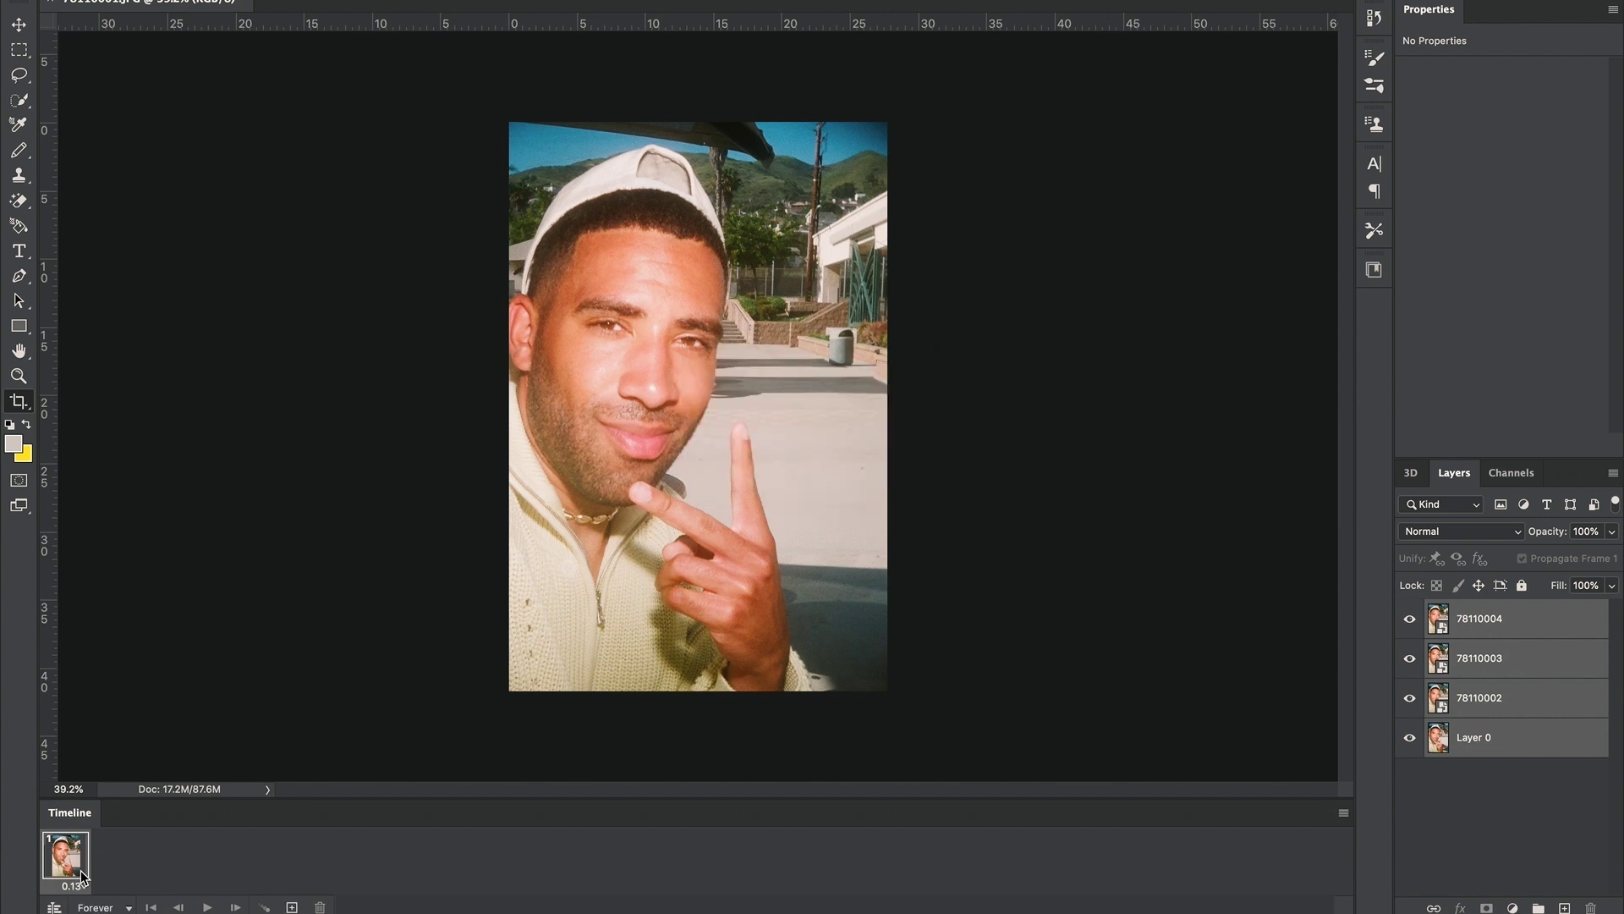
Duplicate the frame four times to make five animation frames.
click(291, 907)
click(291, 907)
click(291, 907)
click(291, 907)
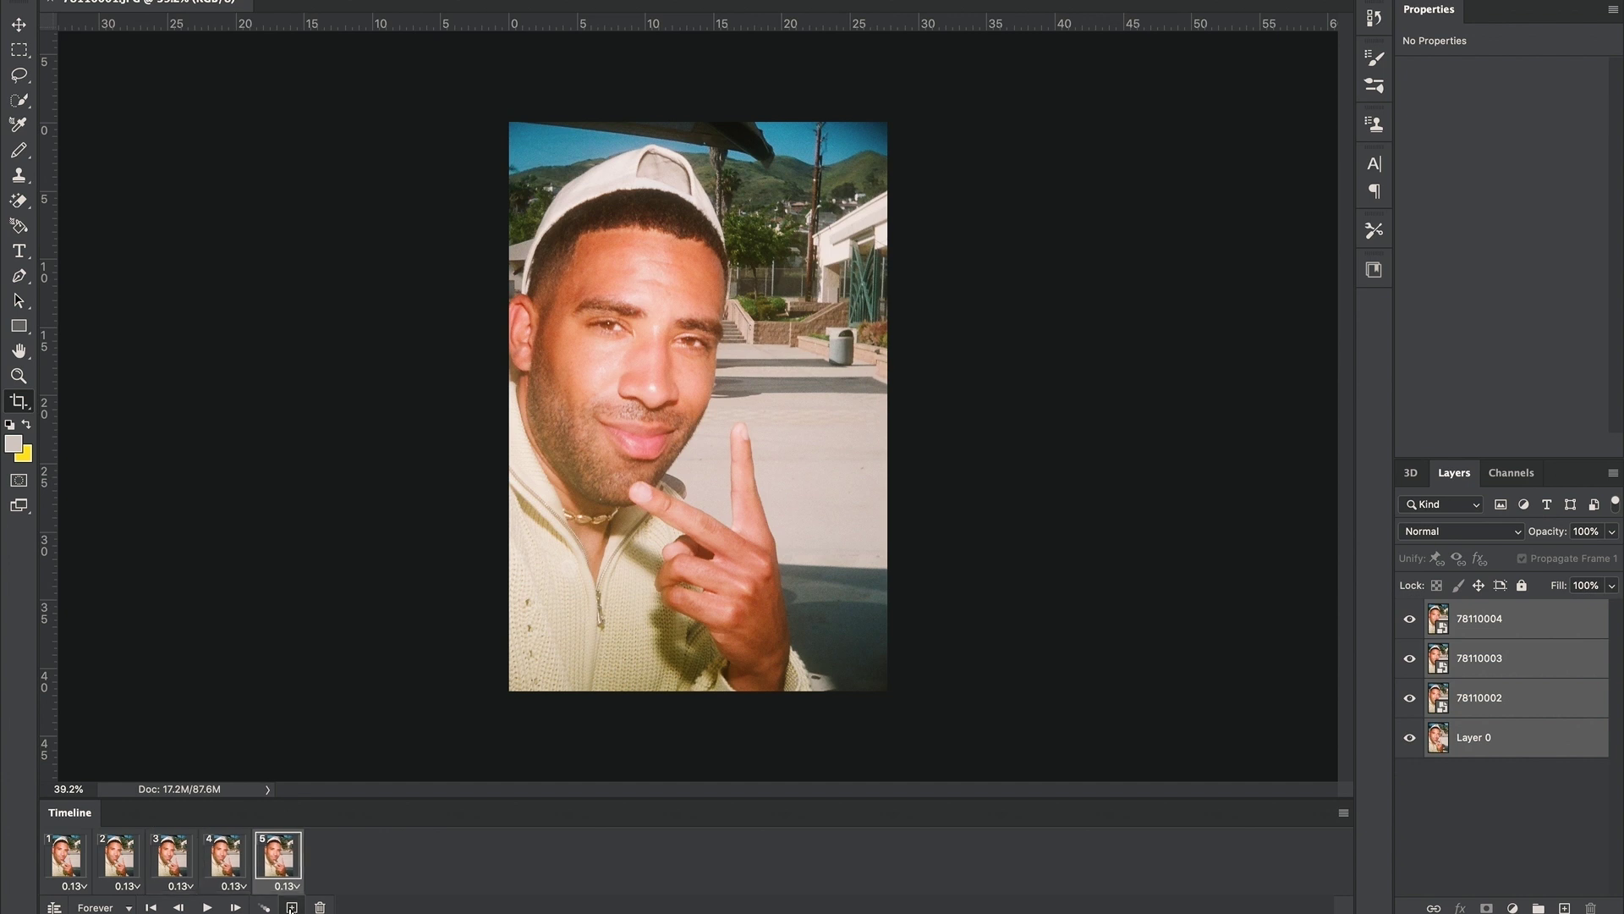
Add a sixth frame; make frame 1 show only 78110004 and frame 2 show 78110003.
click(291, 907)
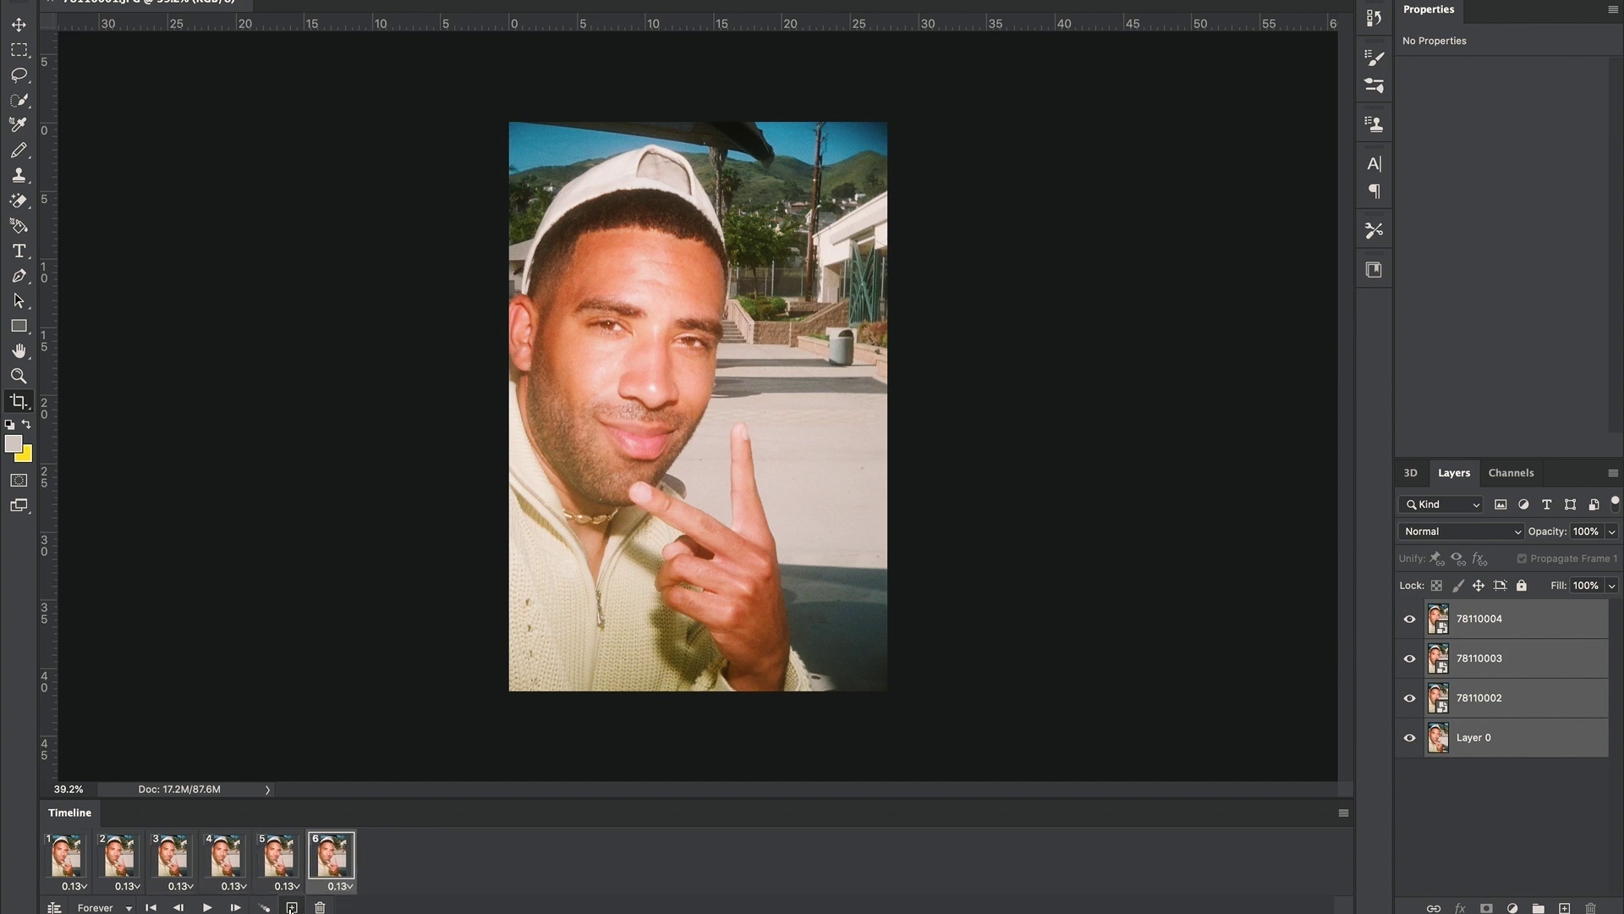
click(56, 867)
click(1410, 659)
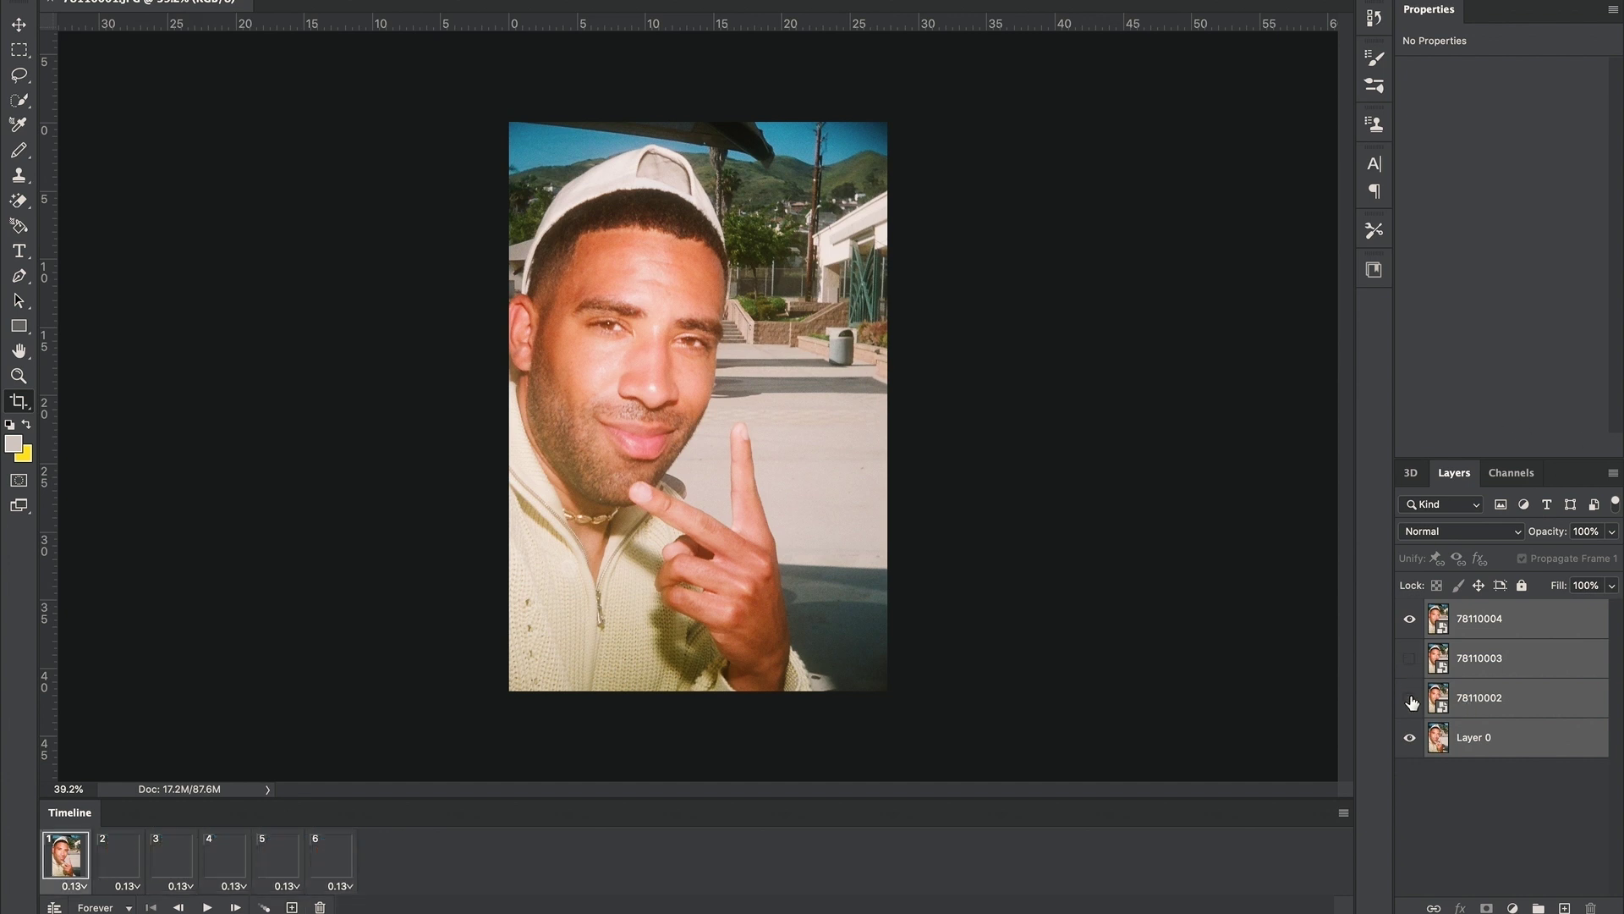
click(1409, 736)
click(1409, 737)
click(1409, 737)
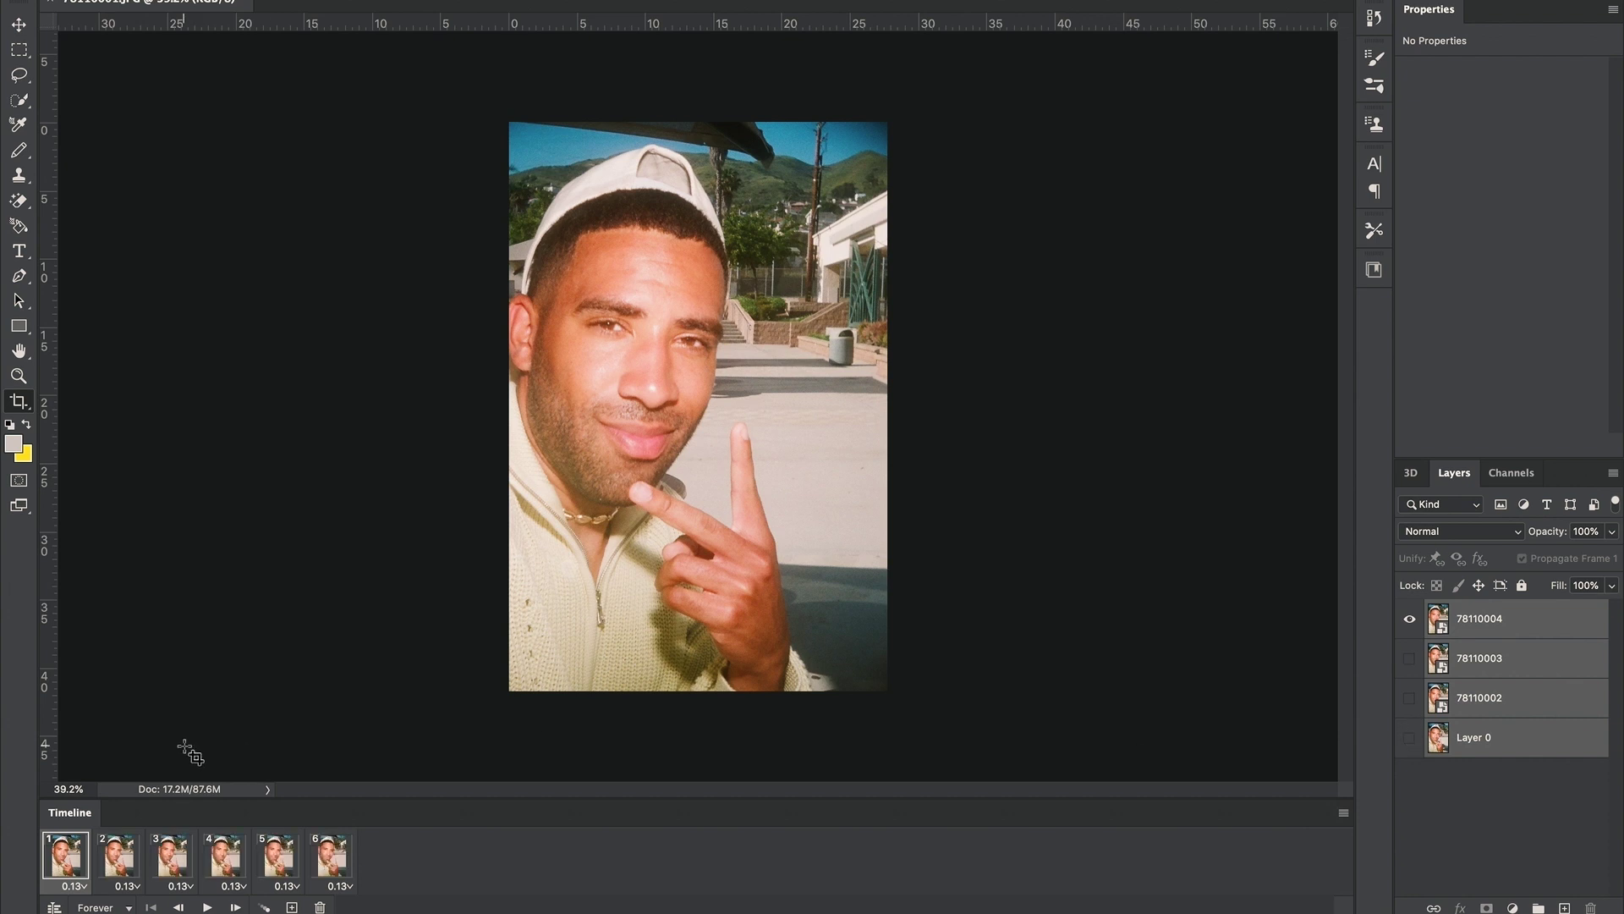
click(122, 864)
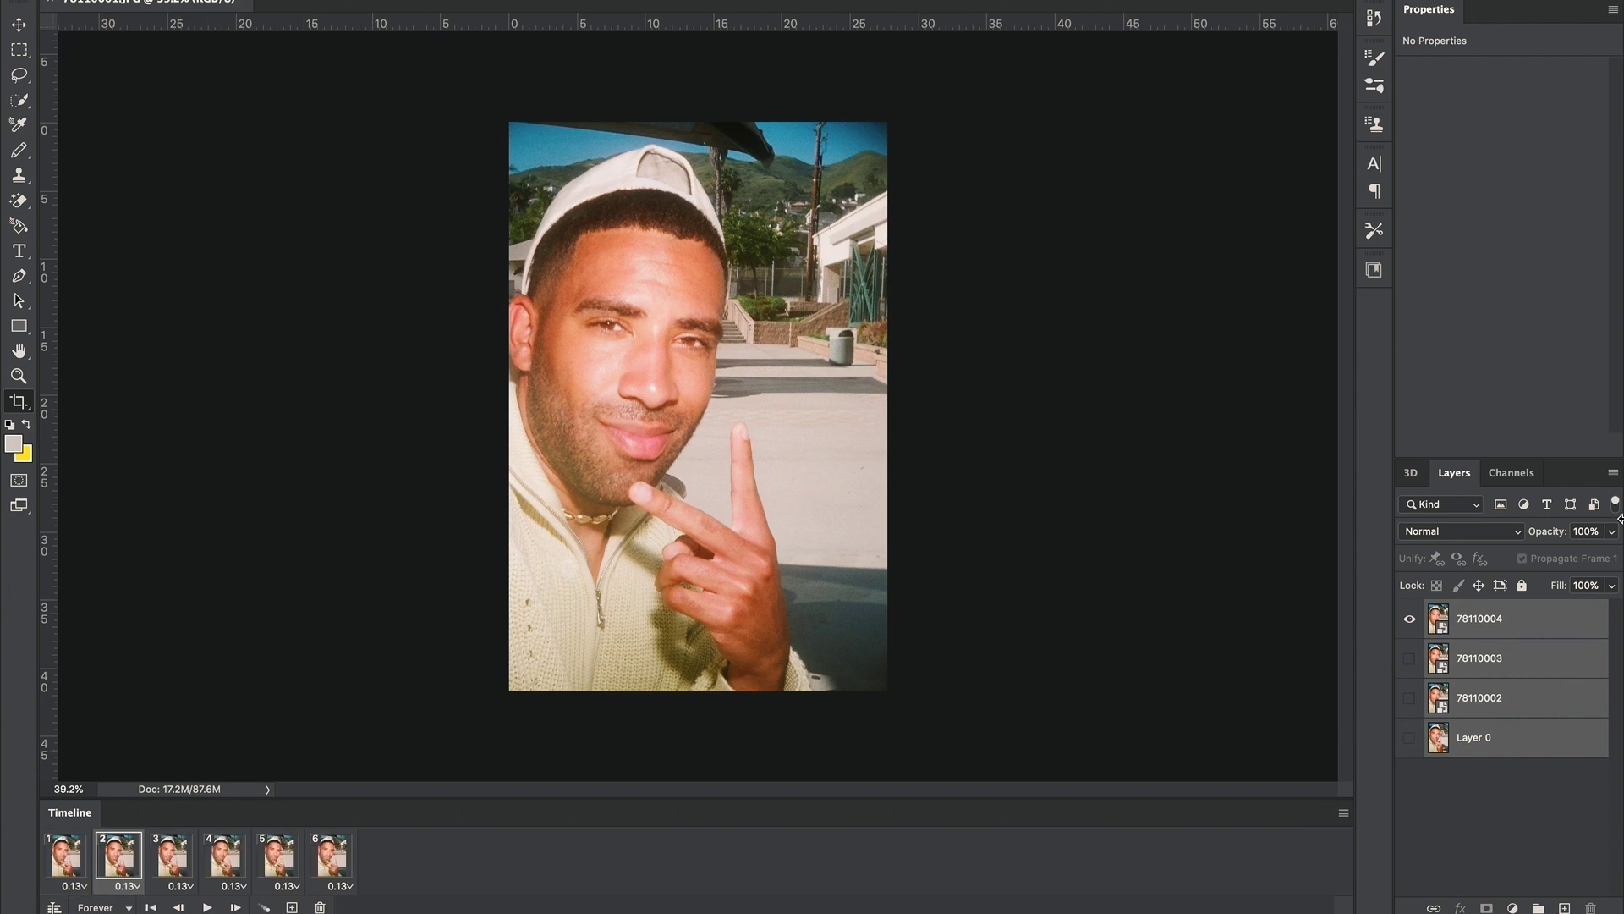
click(1410, 620)
Set frames 3–6 to 78110002, Layer 0, 78110002, 78110003, then play the loop.
click(172, 862)
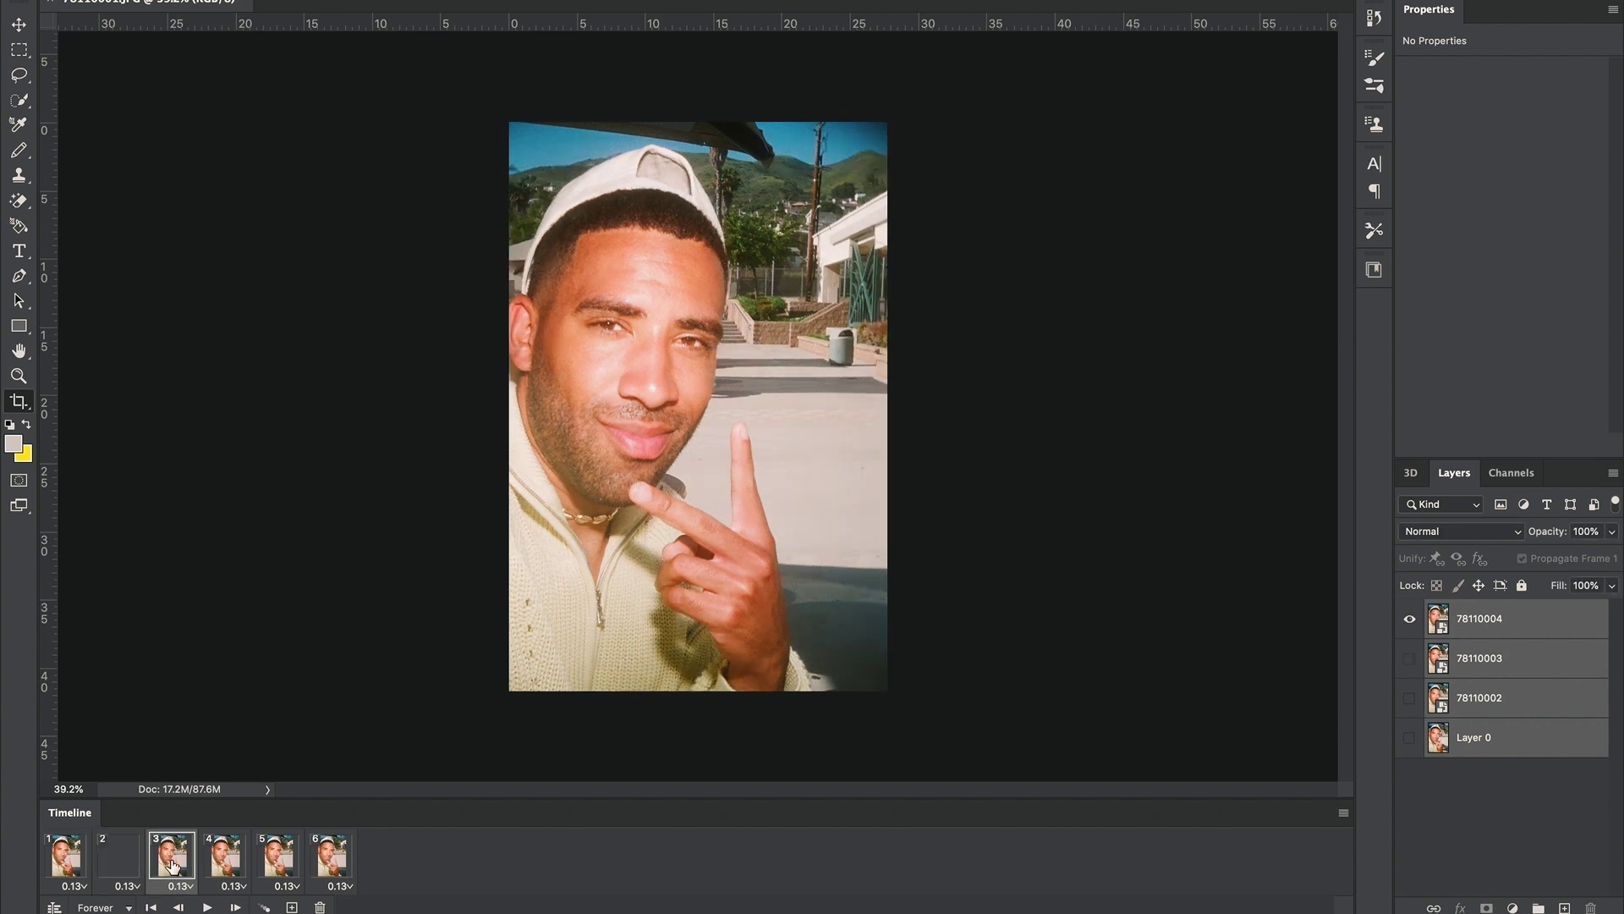
click(1410, 625)
click(241, 863)
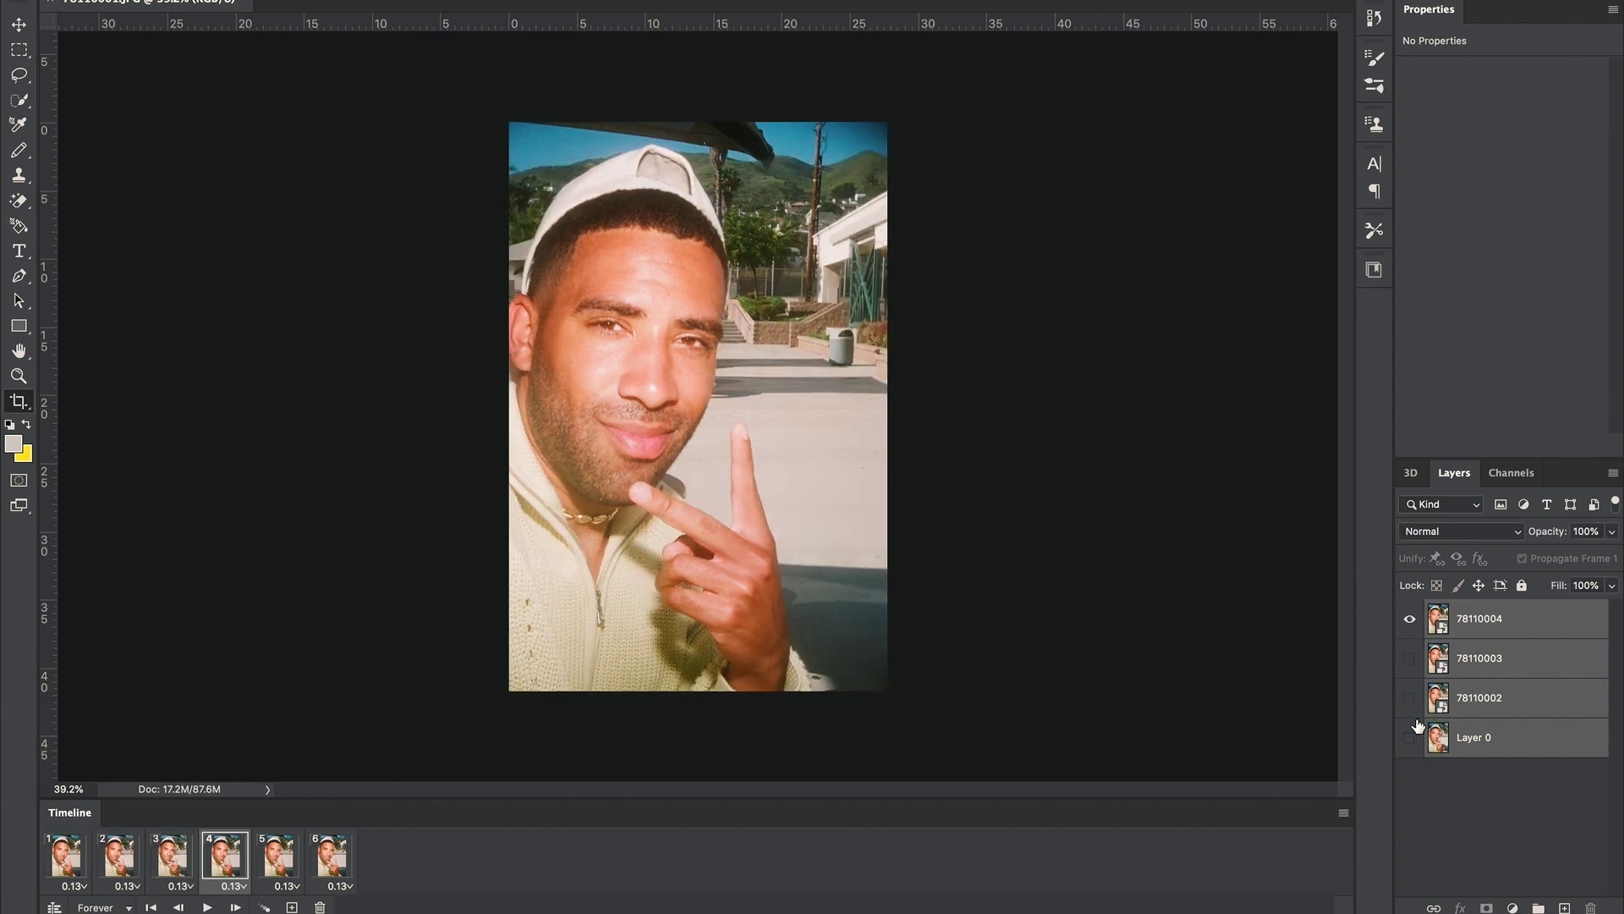
click(1410, 620)
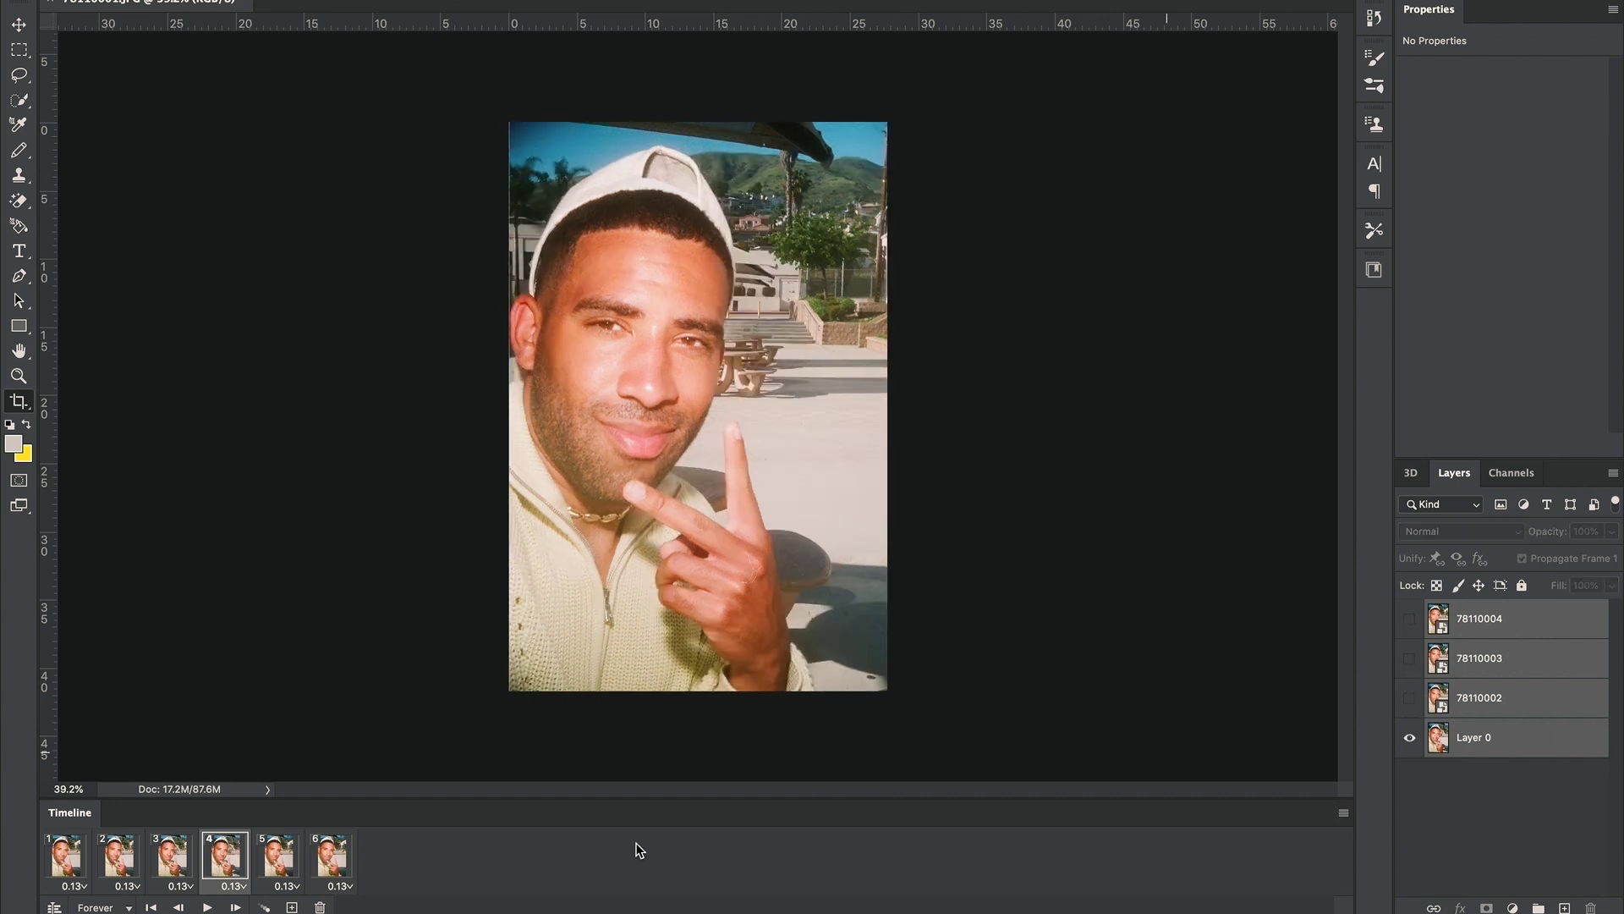
click(285, 856)
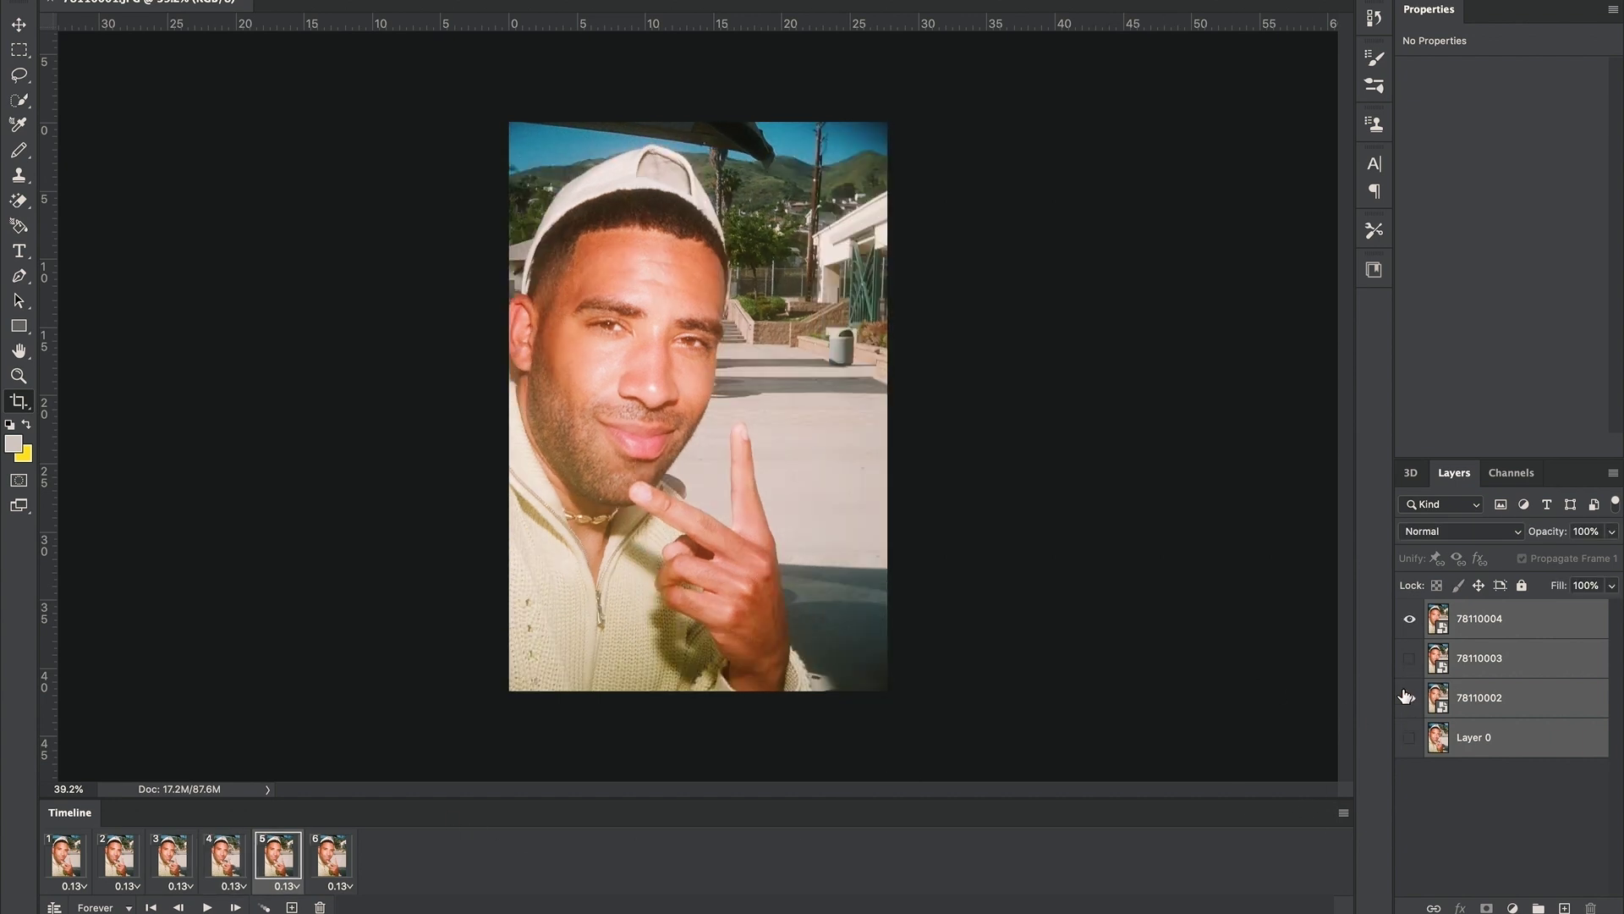
click(1410, 620)
click(334, 856)
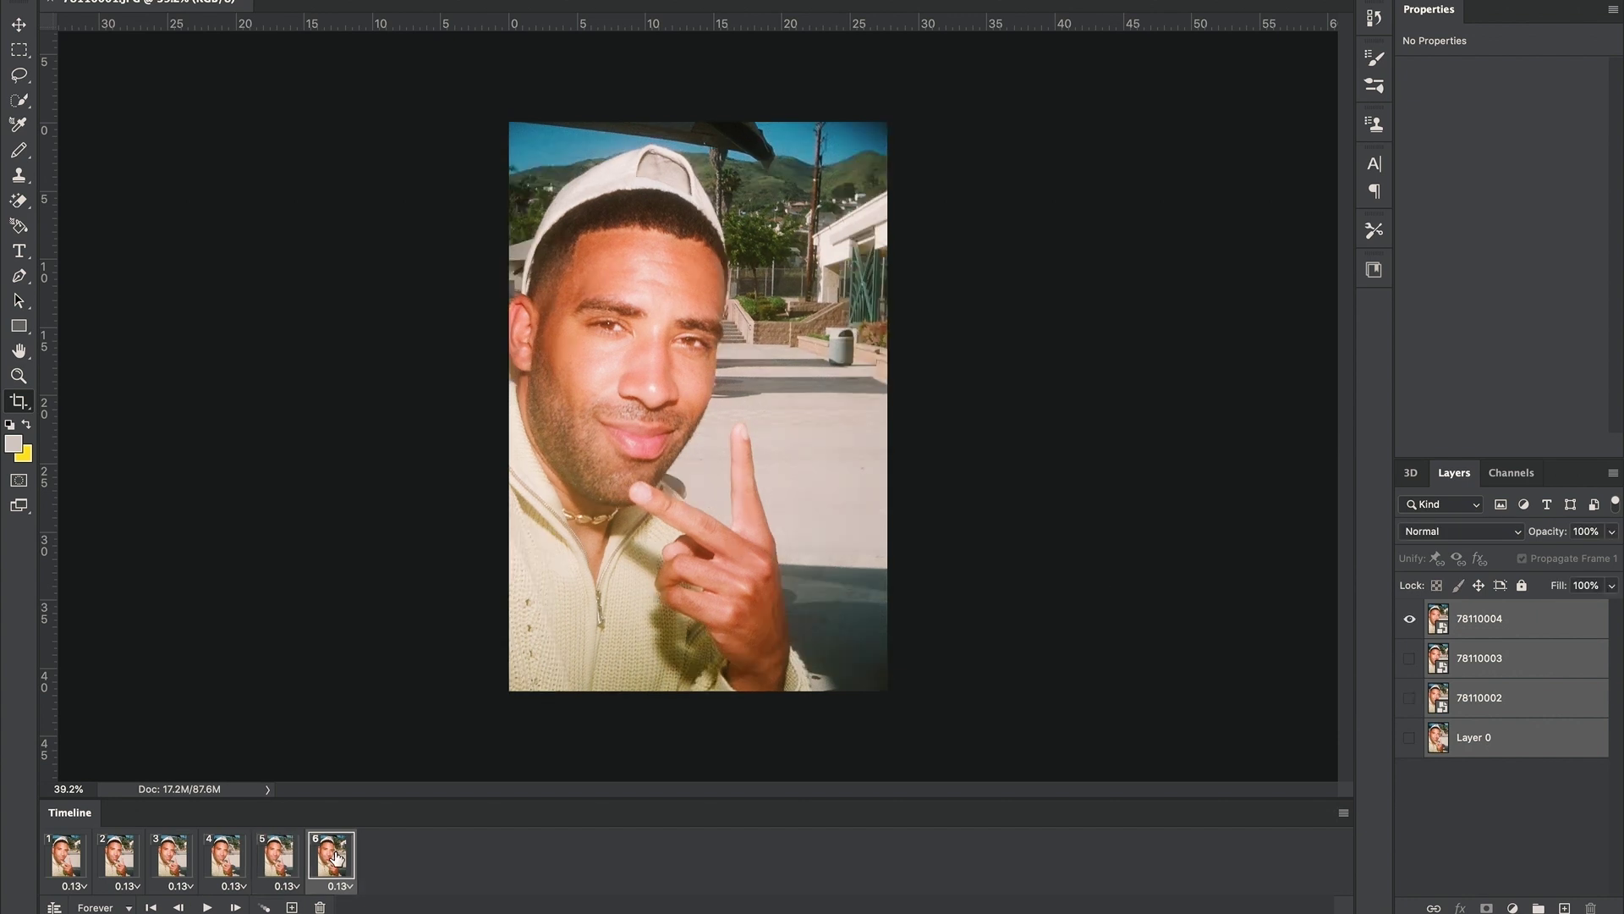
click(1410, 622)
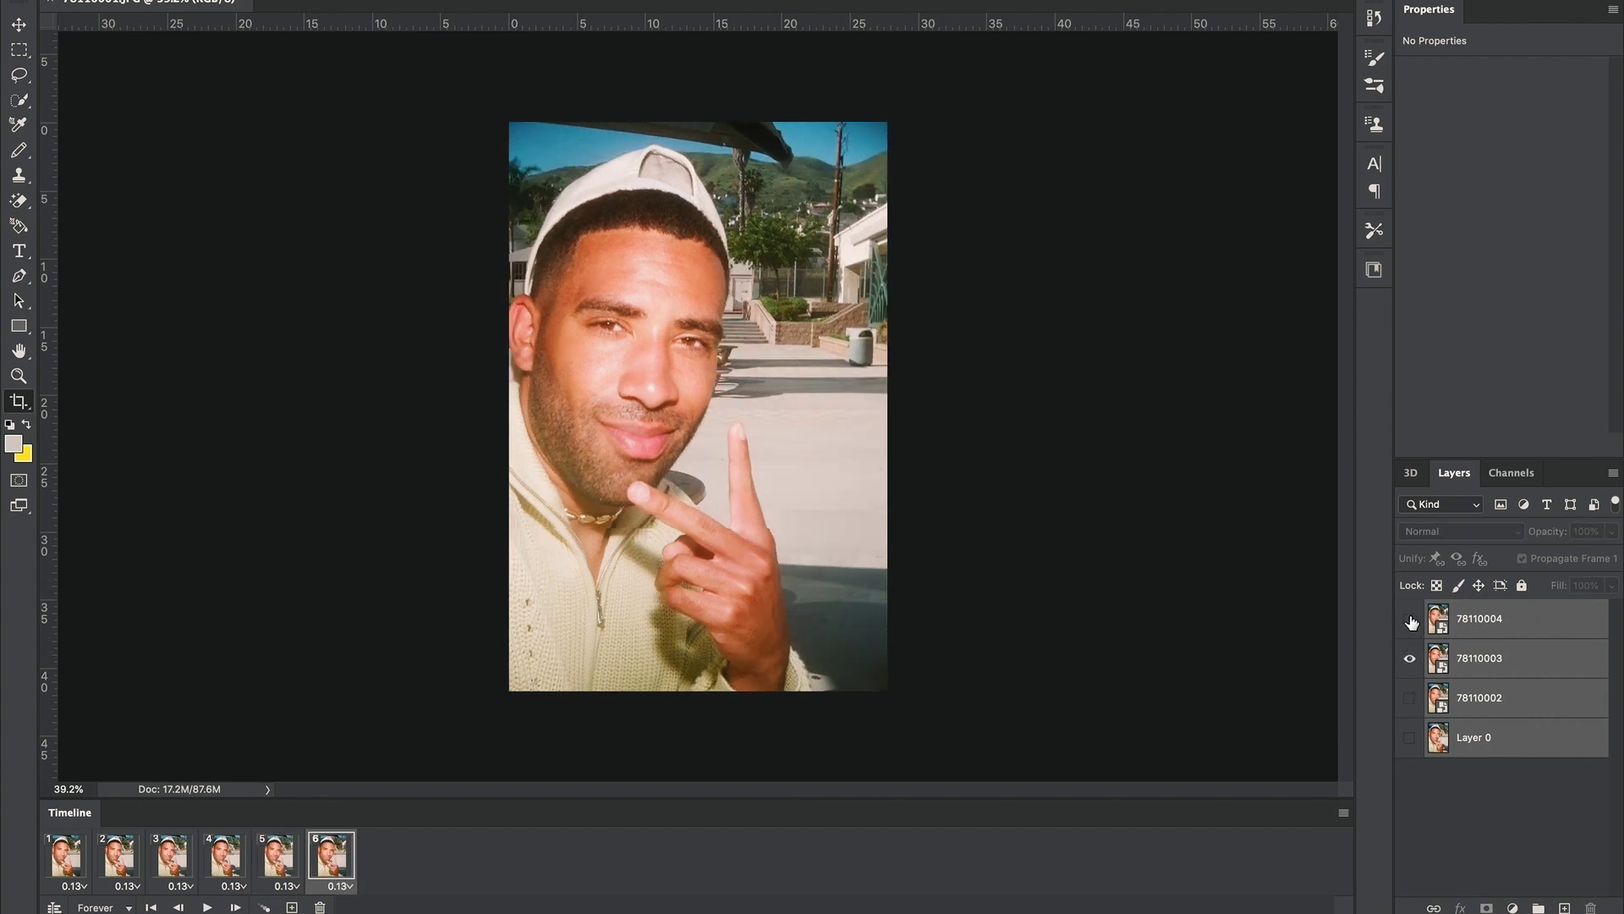
key(space)
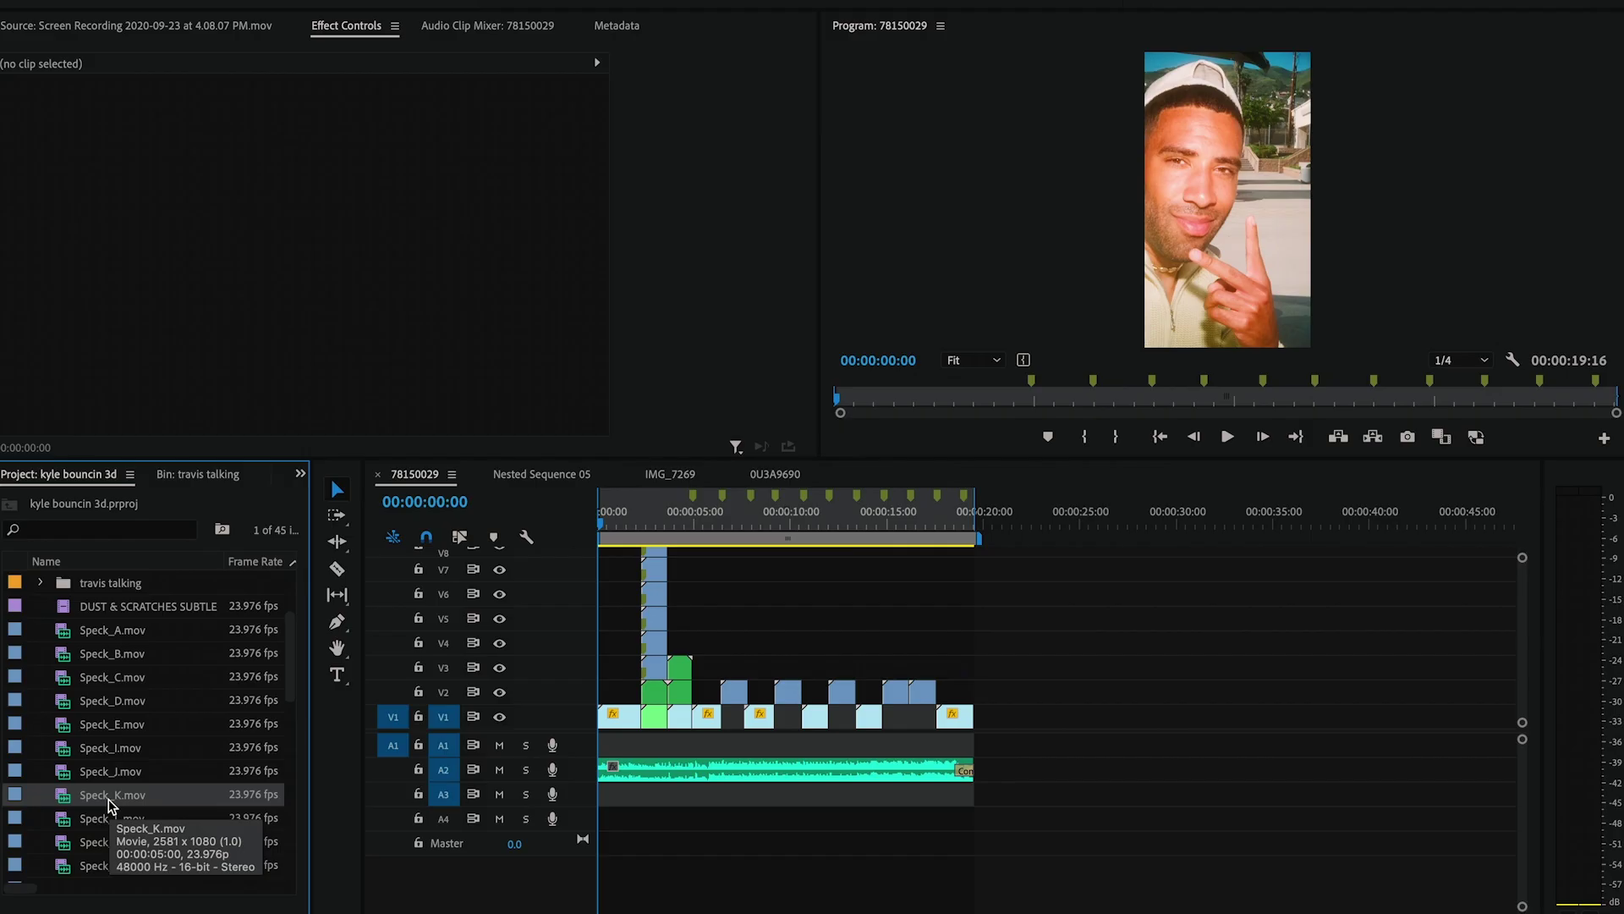
Drag the Speck_K letter clip into the 78150029 sequence after its existing clips.
drag(110, 794, 1132, 711)
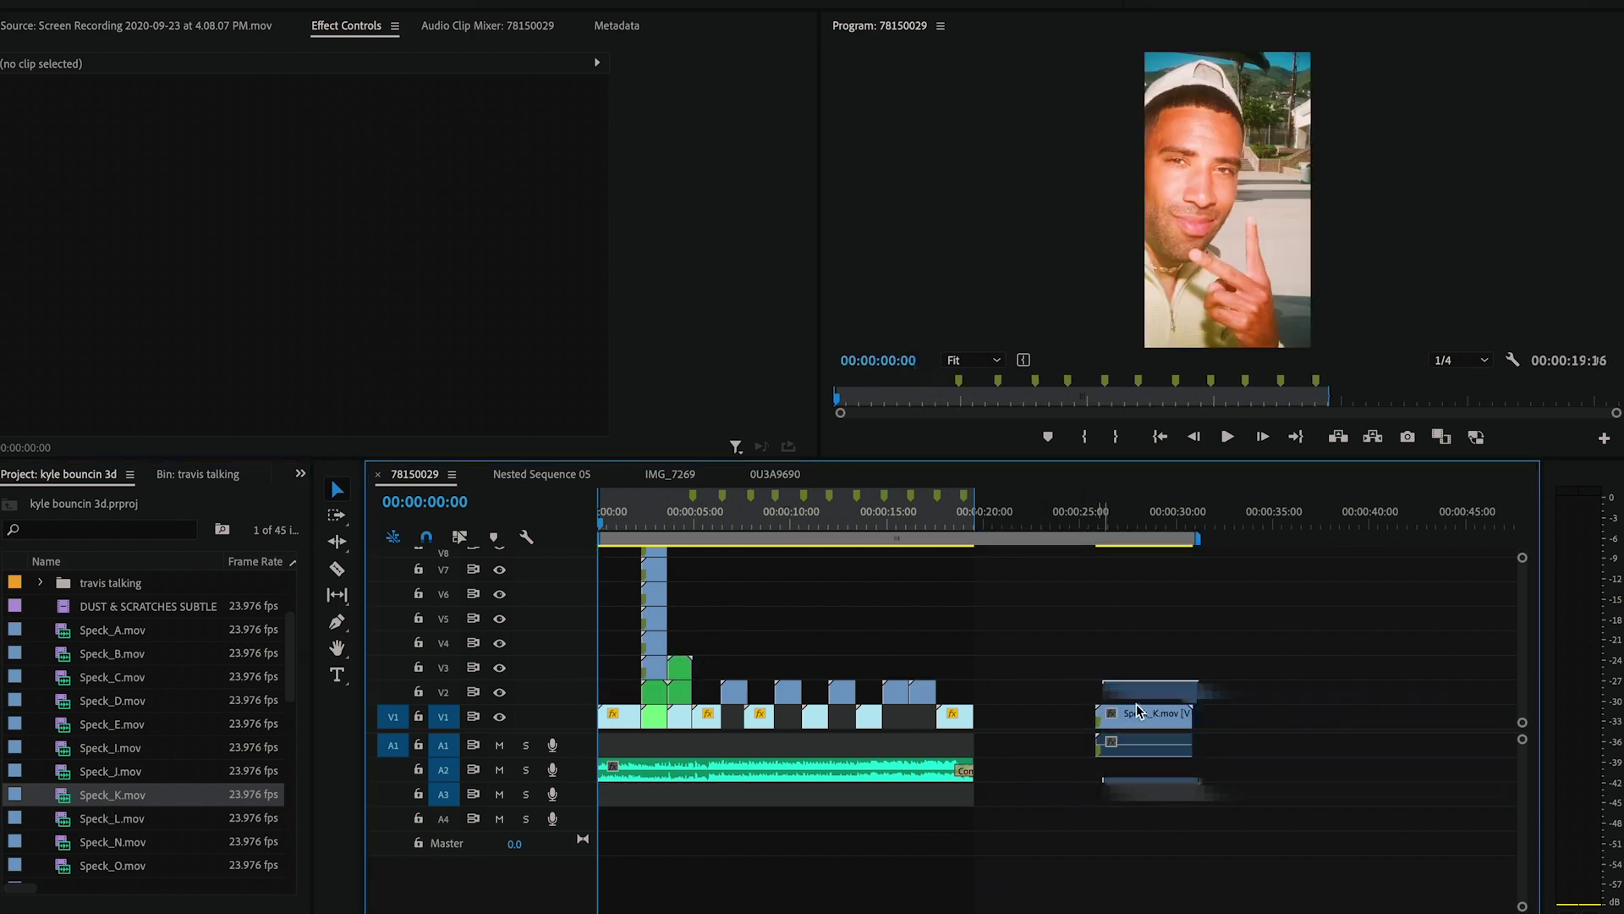
Set the Speck_K clip's blend mode to Screen.
click(1117, 531)
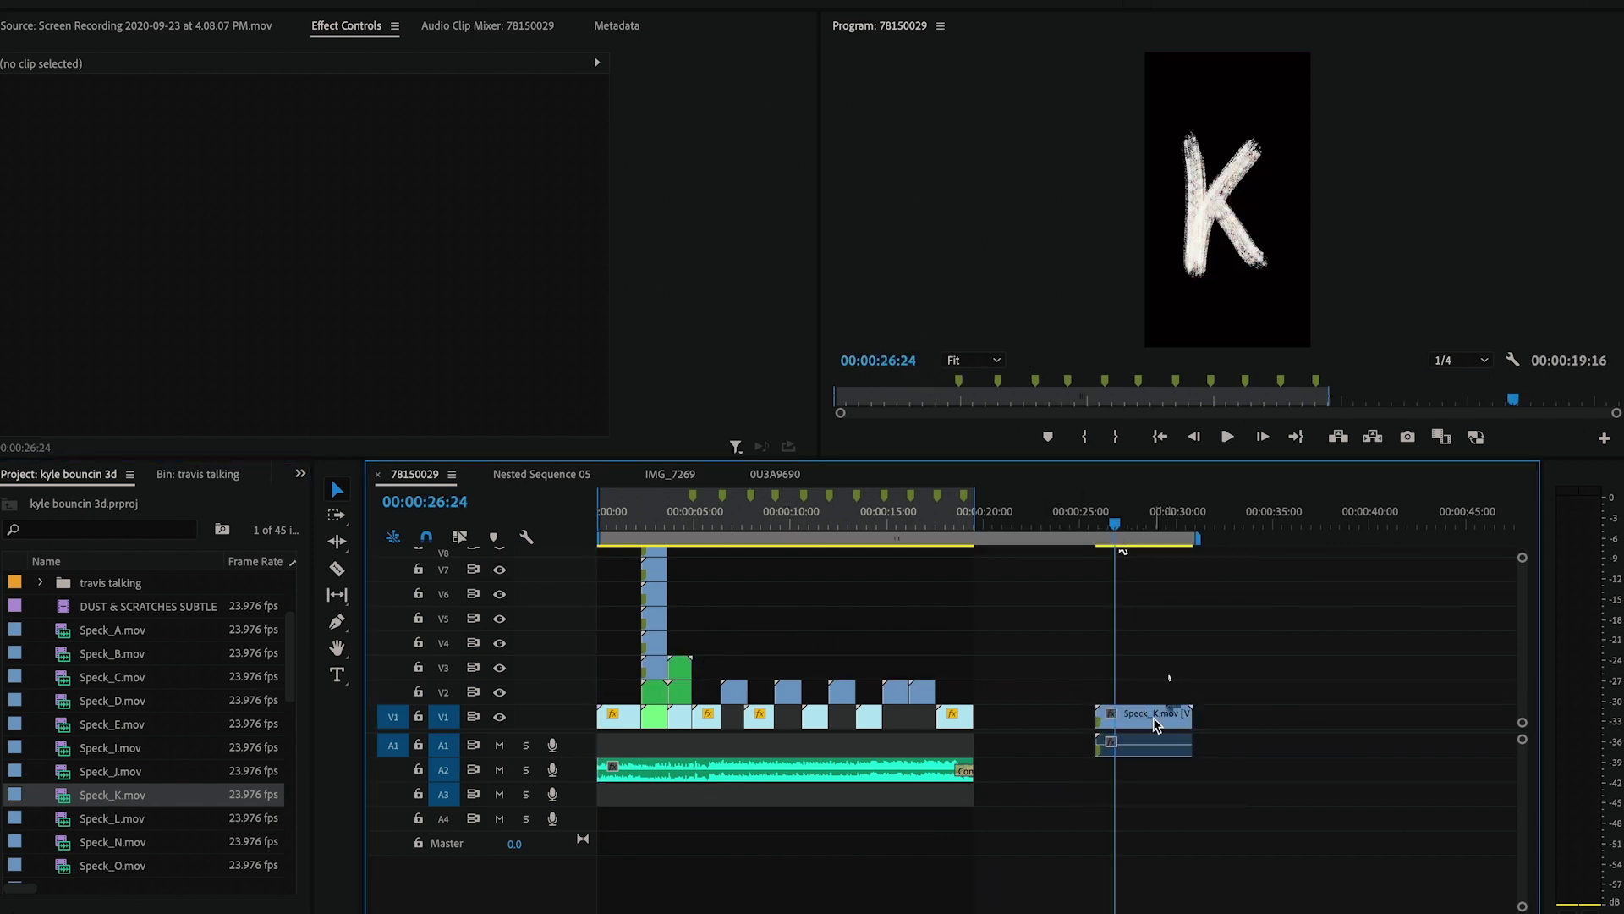
click(1156, 719)
click(340, 333)
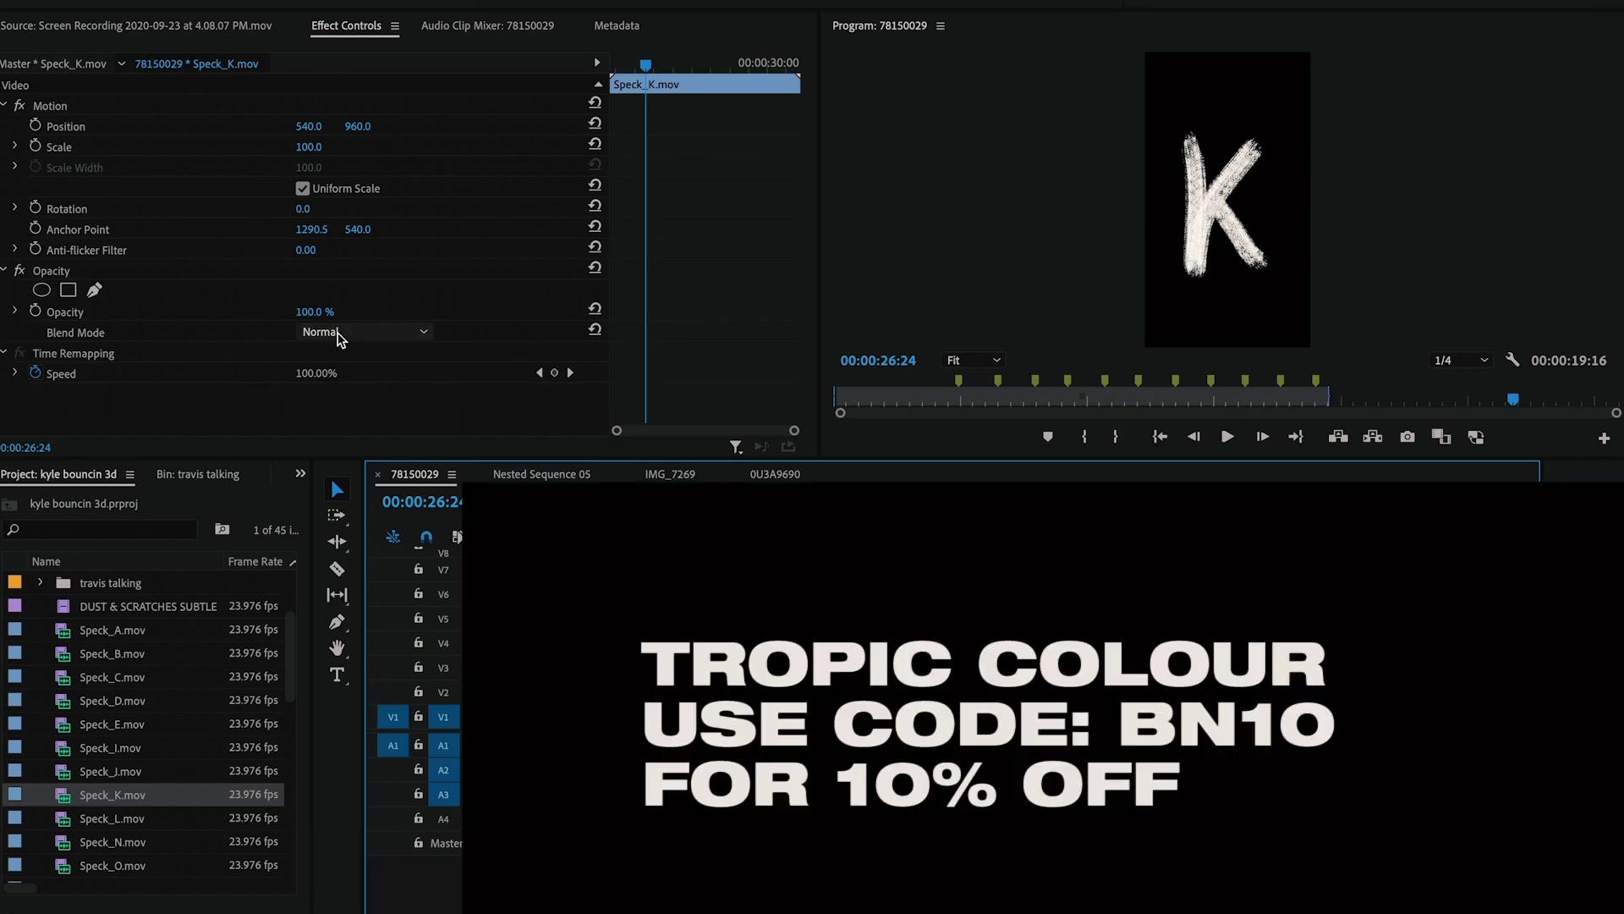
click(341, 333)
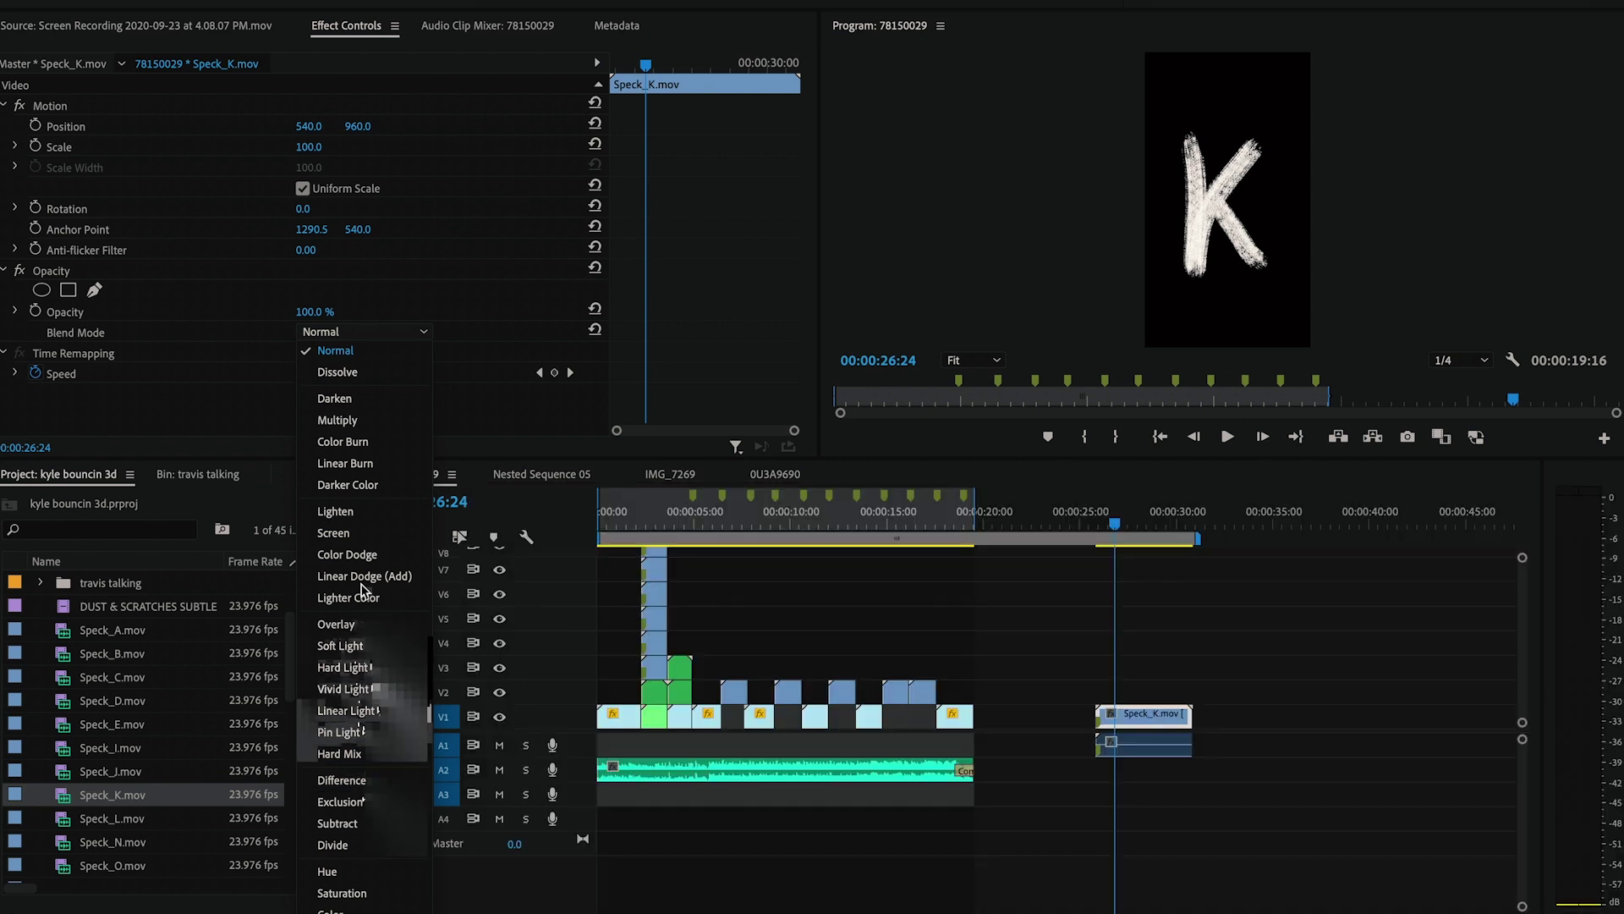
click(338, 533)
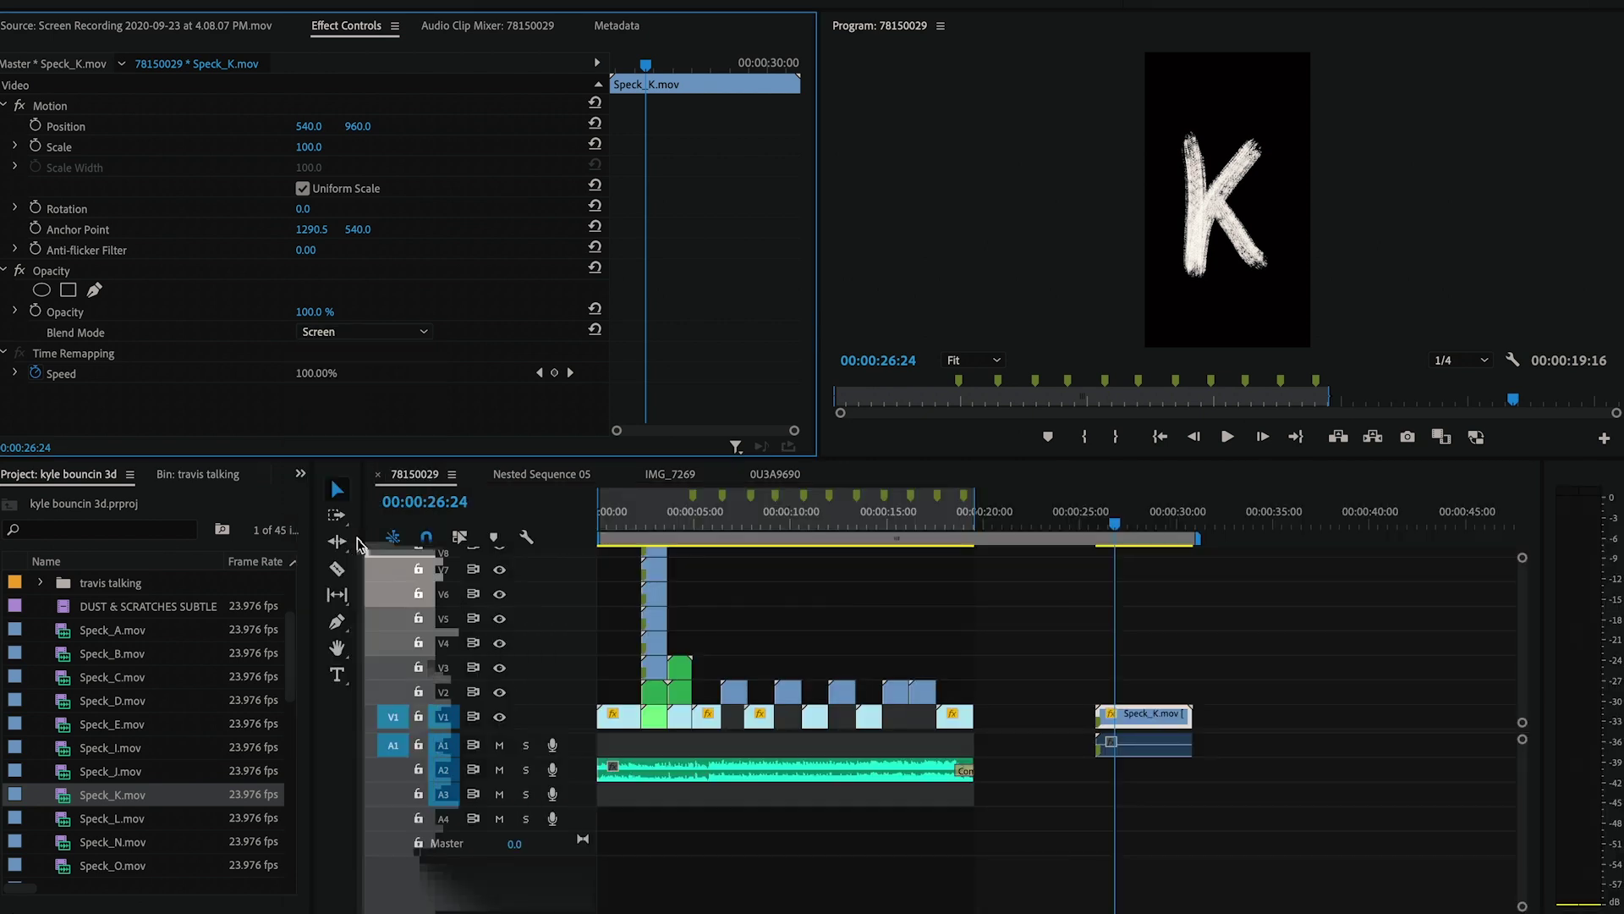
Give the Speck_K clip scale 24 and Position X 718.
click(308, 146)
text(24)
key(Return)
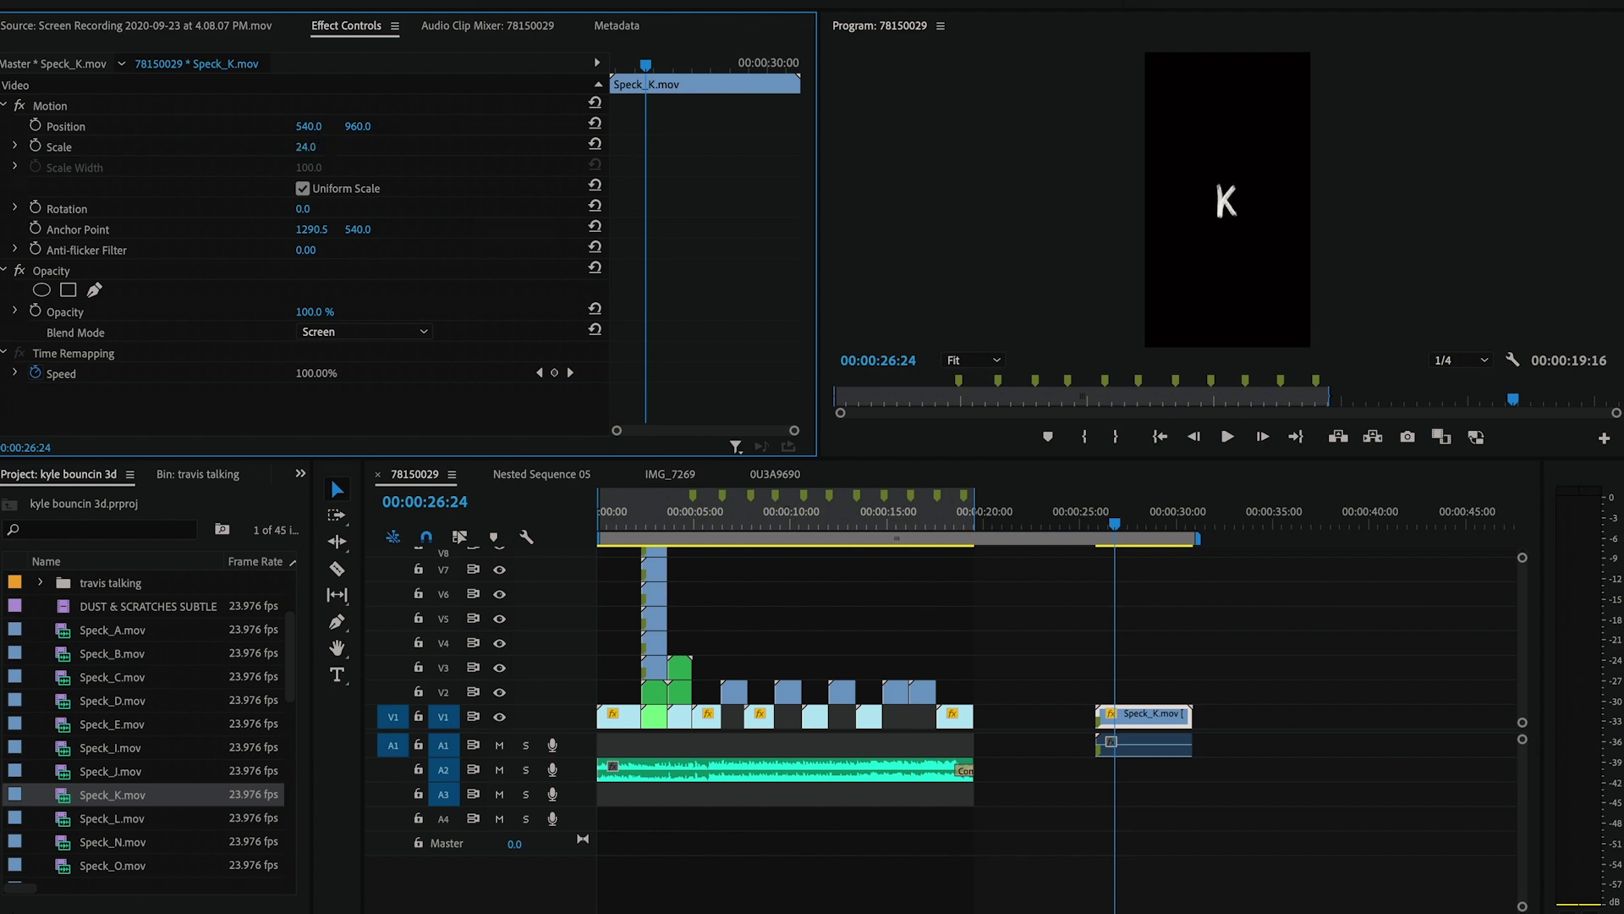
click(317, 121)
text(718)
key(Return)
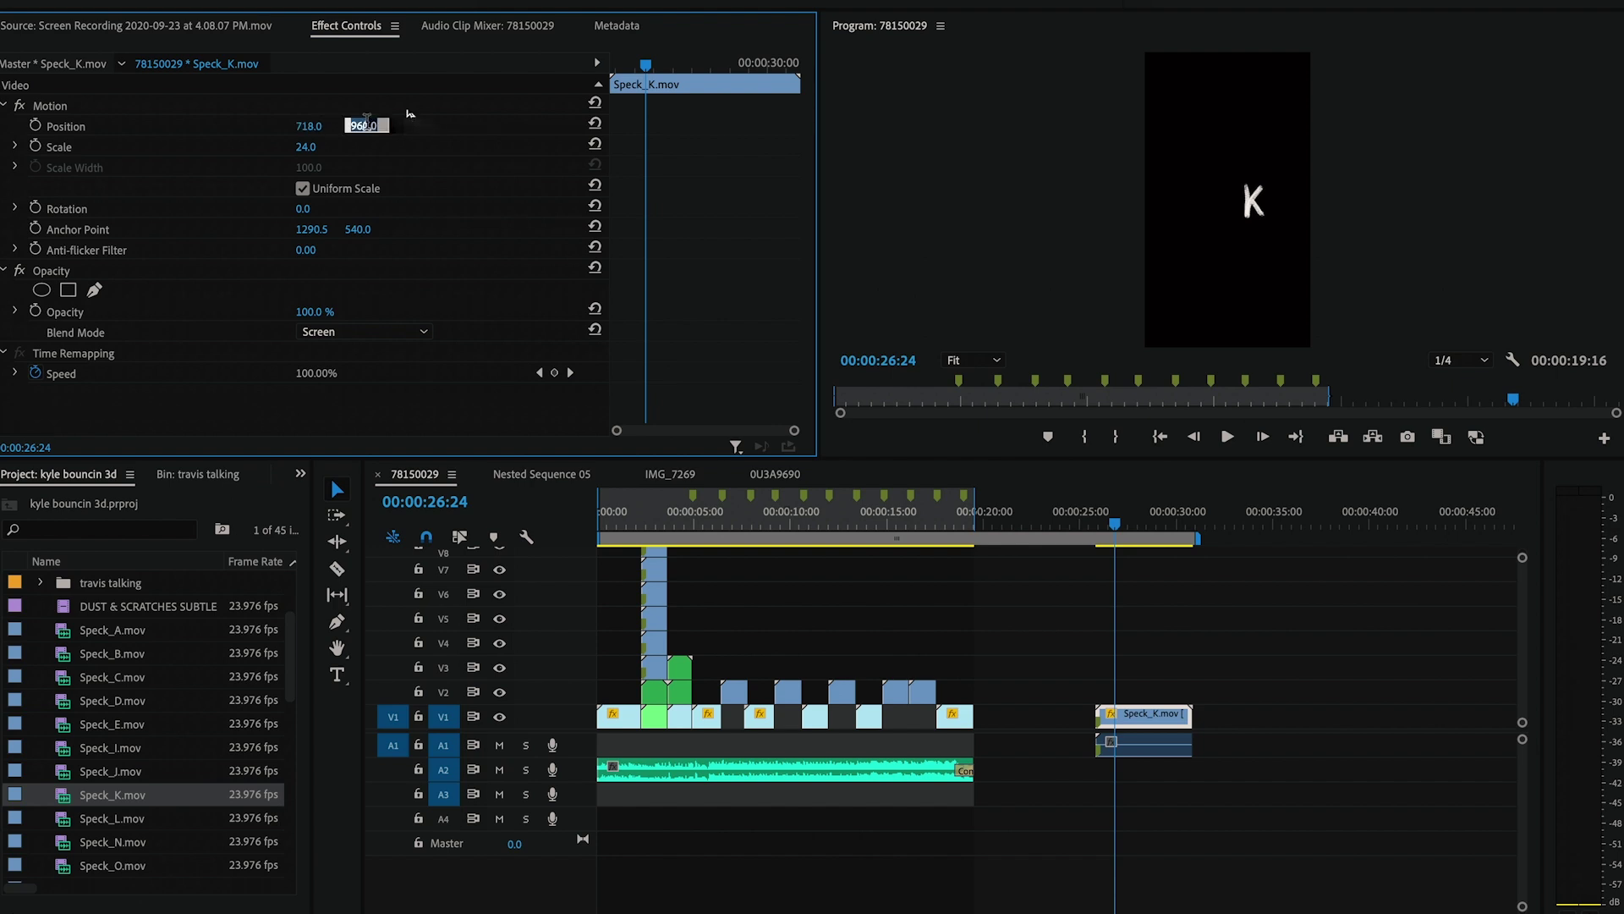
Move K to V2, screen-blend Y, place L and E on V4–V5 at start, shift E left.
drag(1125, 715, 655, 690)
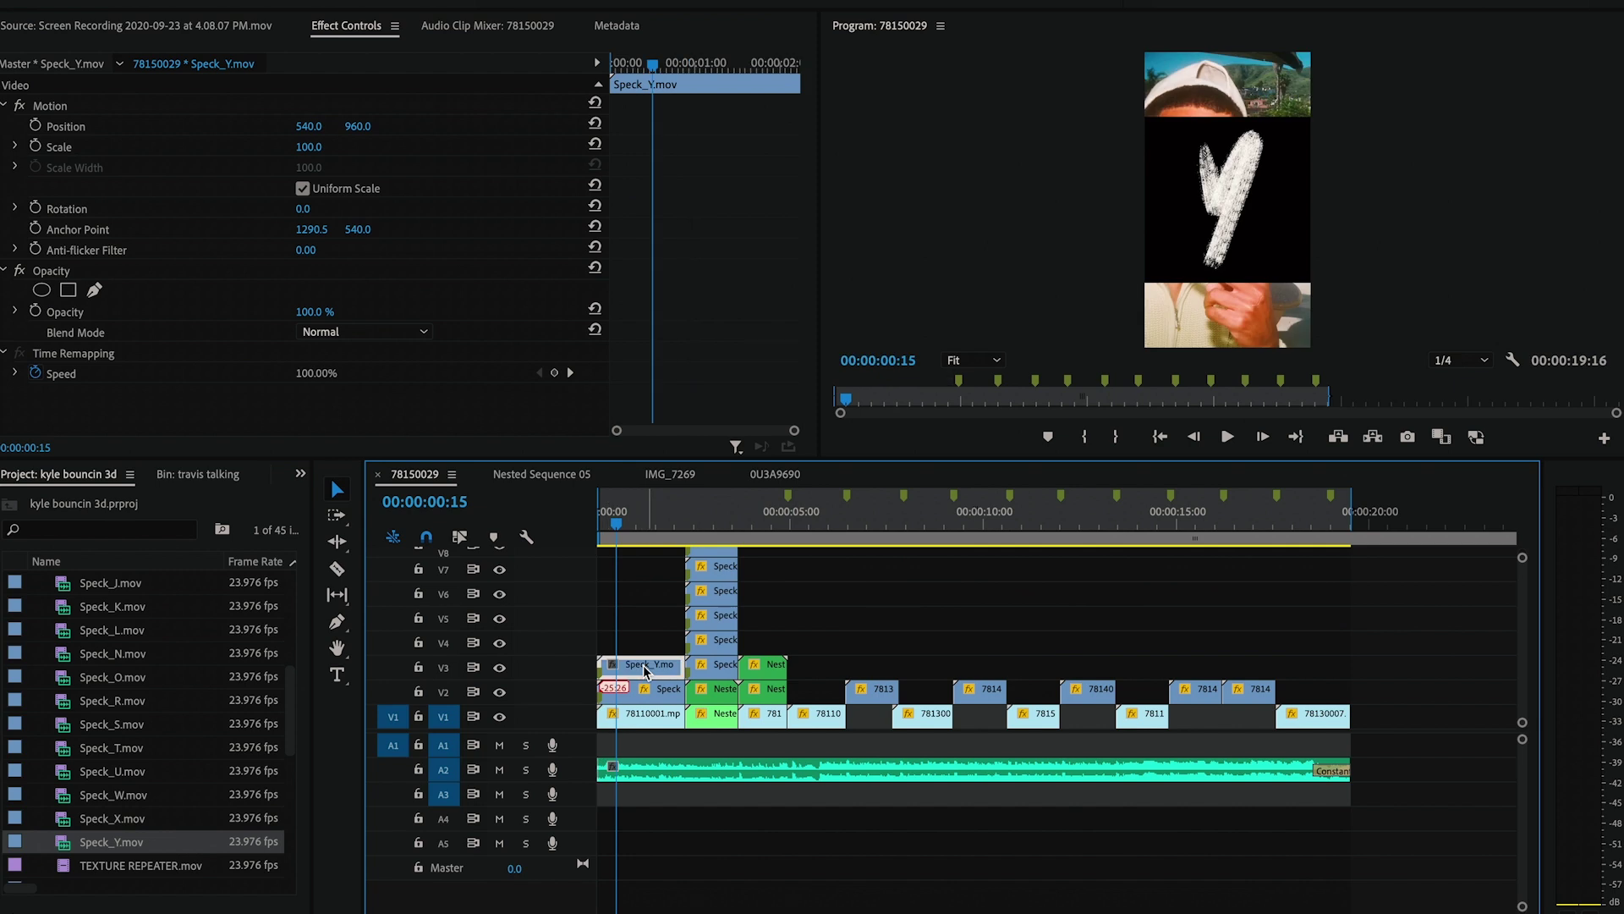
click(364, 331)
click(381, 536)
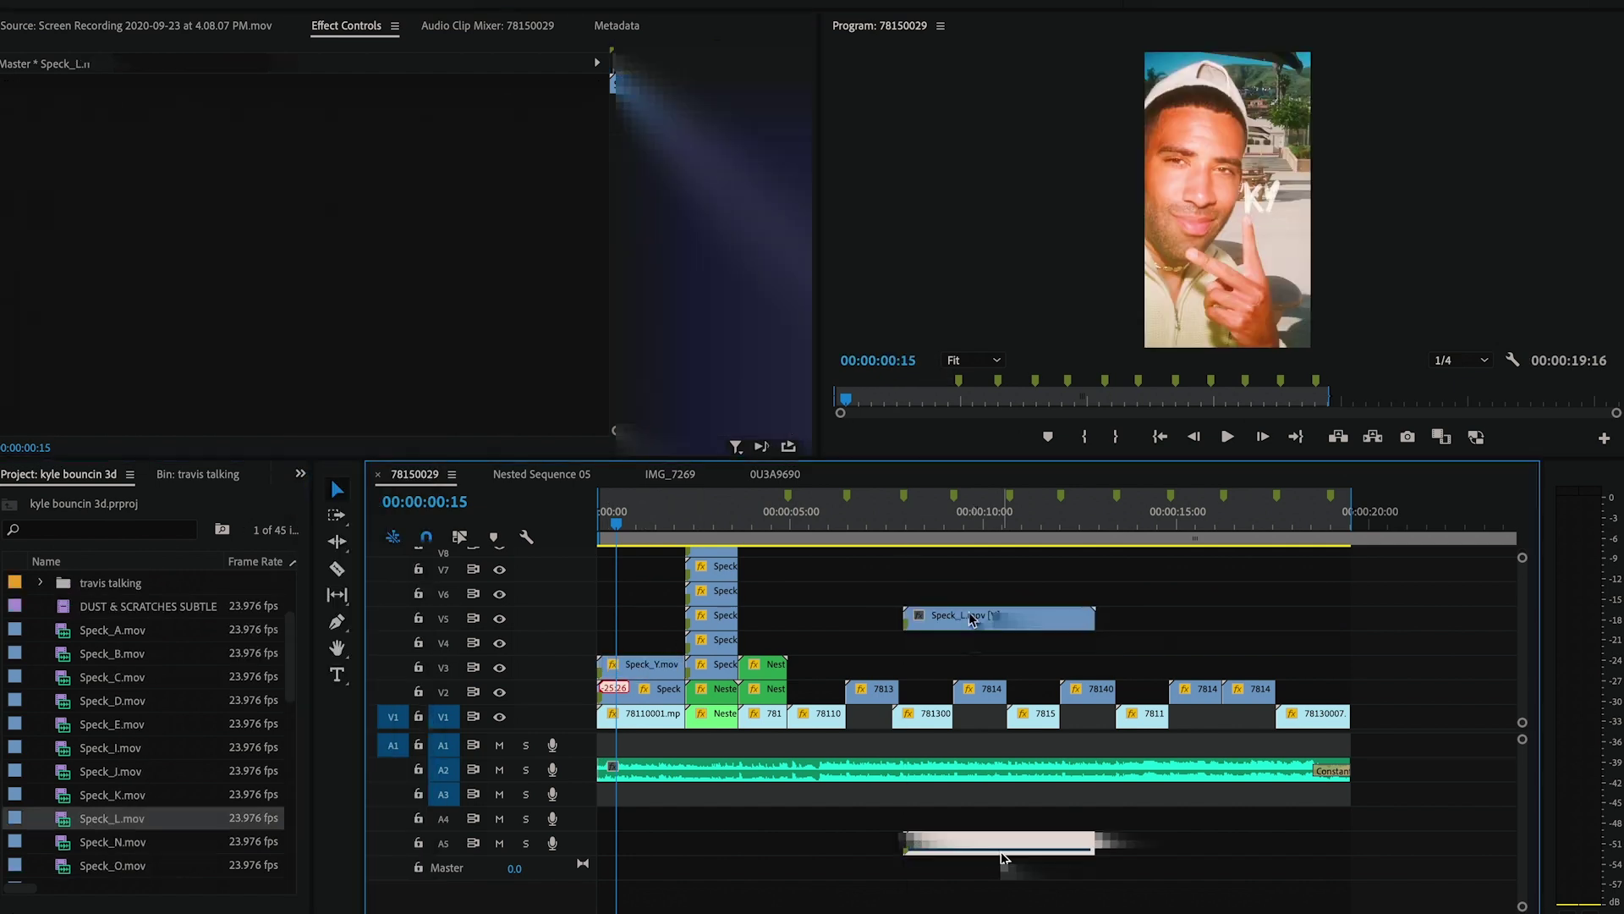
drag(924, 617, 615, 640)
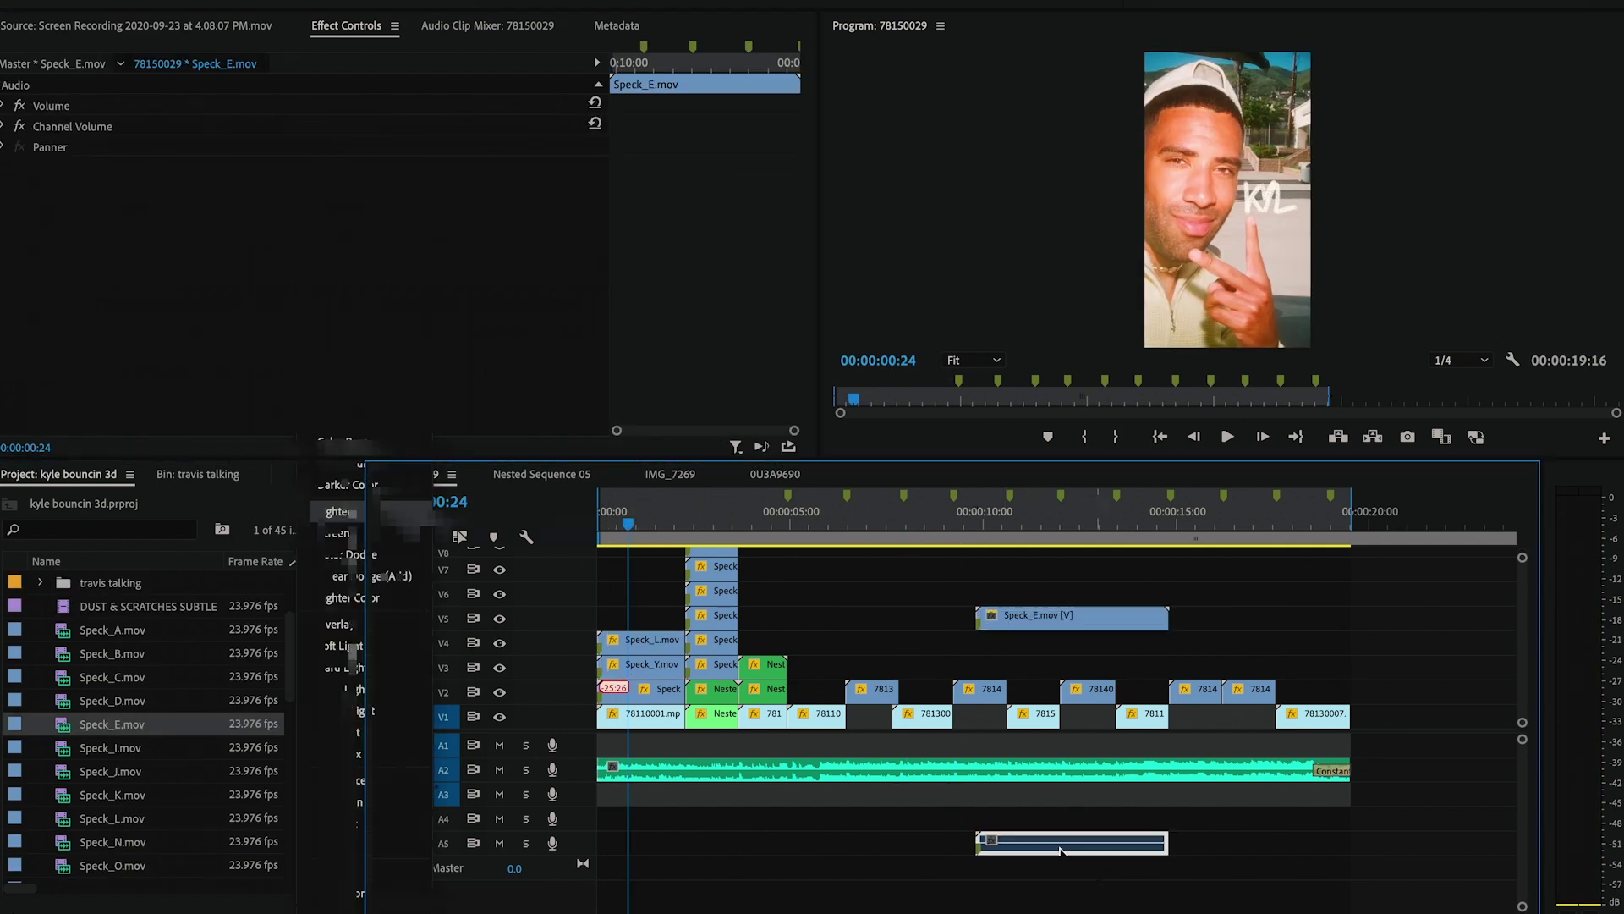
drag(985, 617, 626, 616)
drag(313, 126, 10, 126)
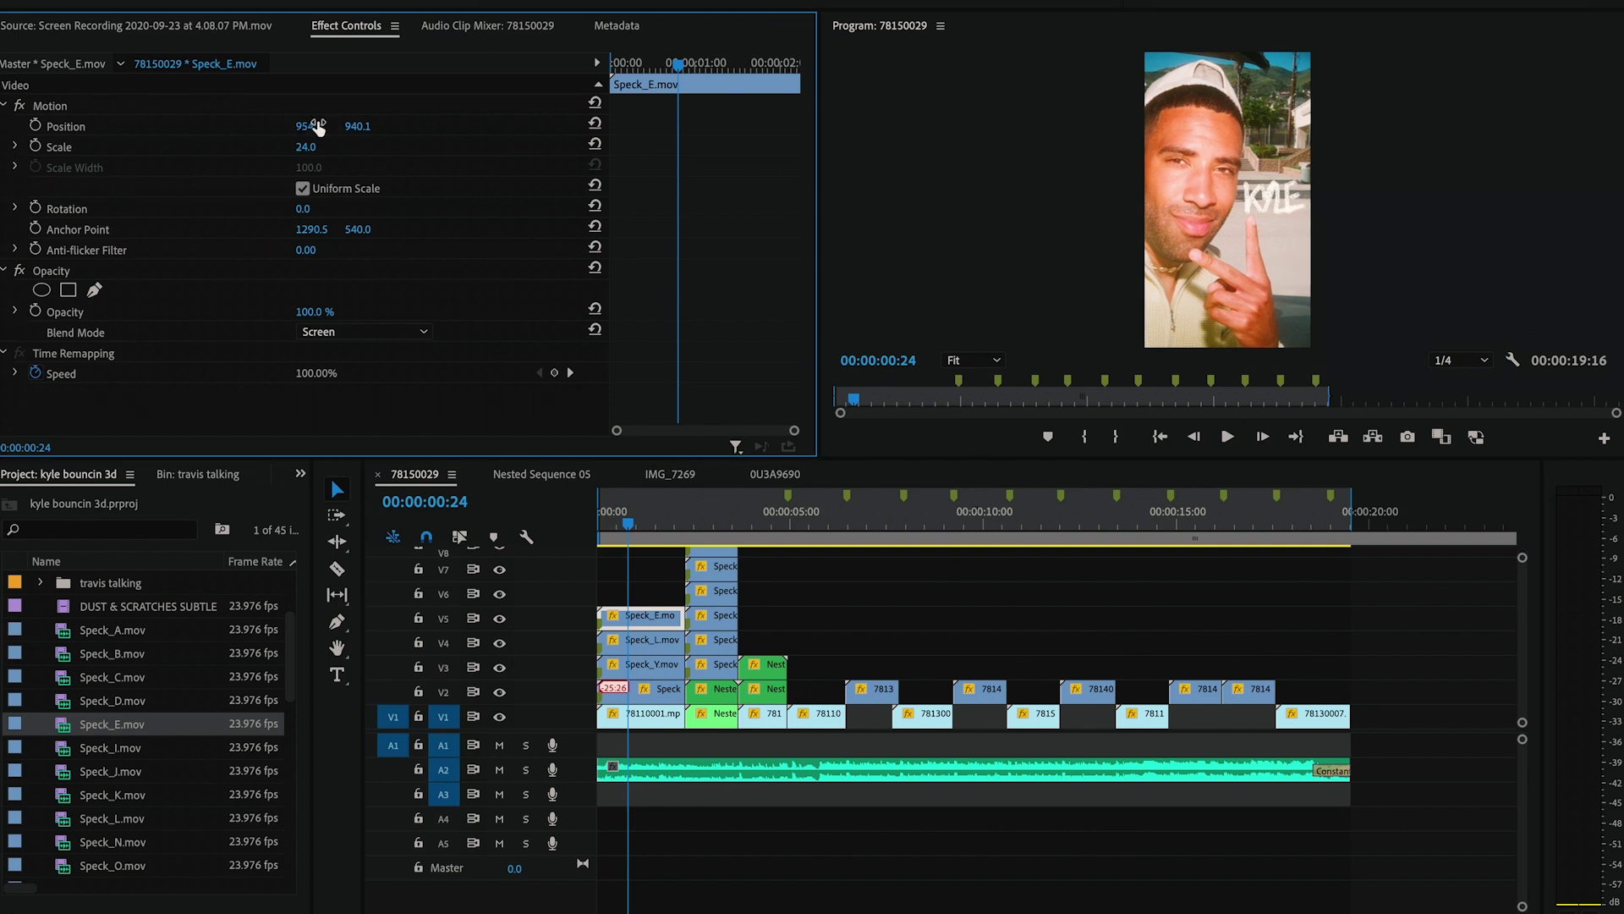